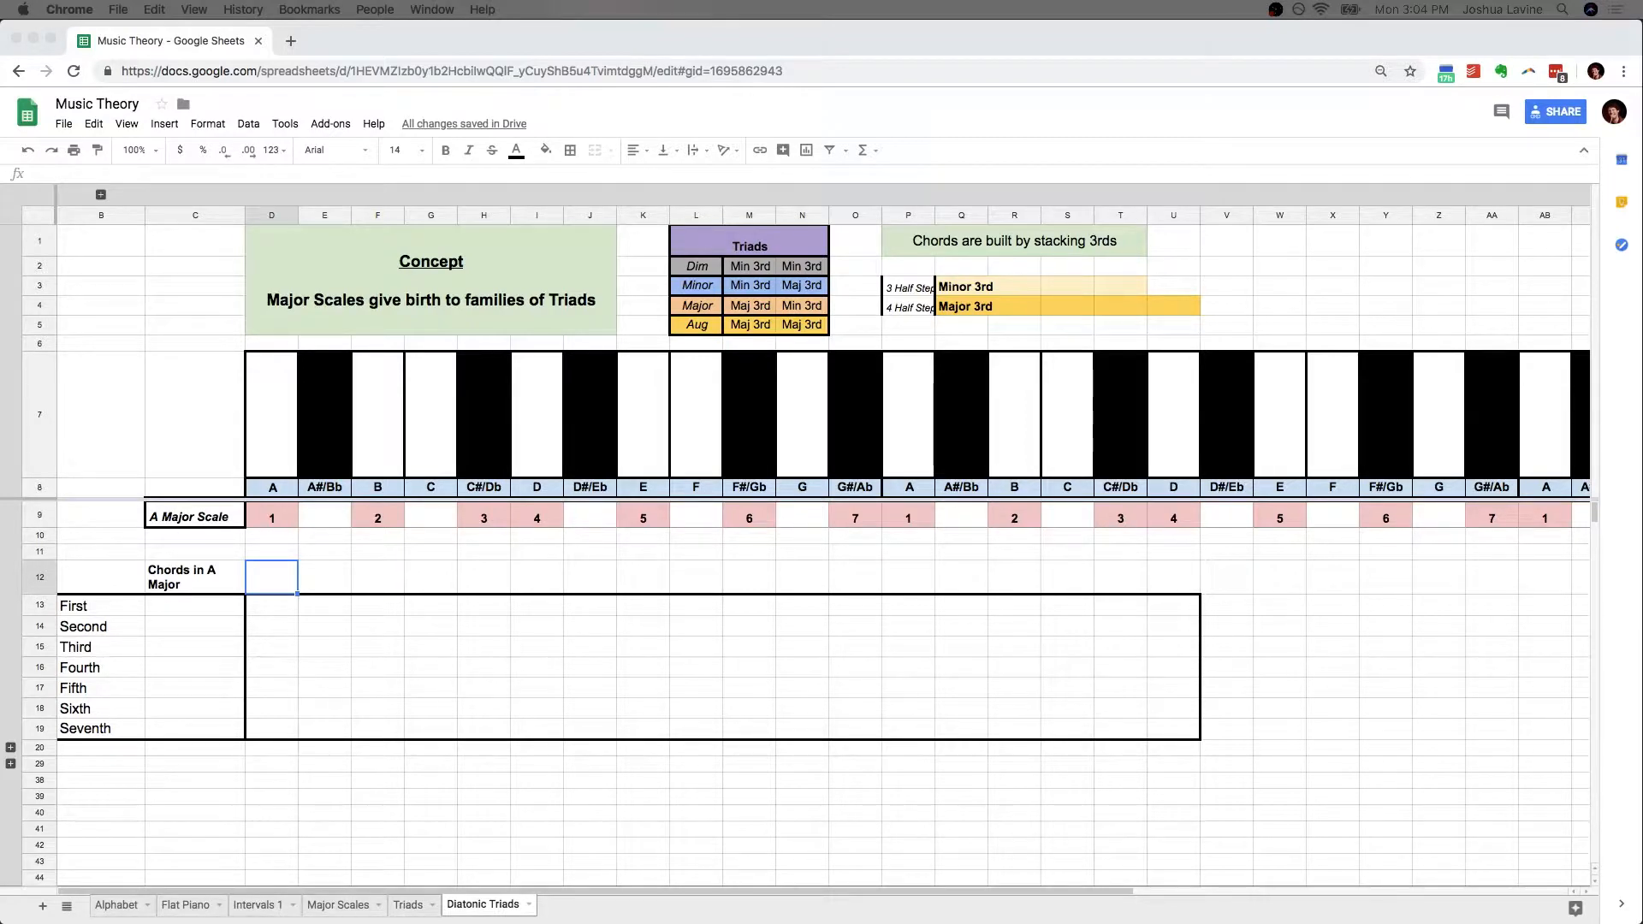
Examine the concept note and go through degrees 1 to 7 of the A Major Scale row
{"action": "left_click", "coordinate": [550, 273]}
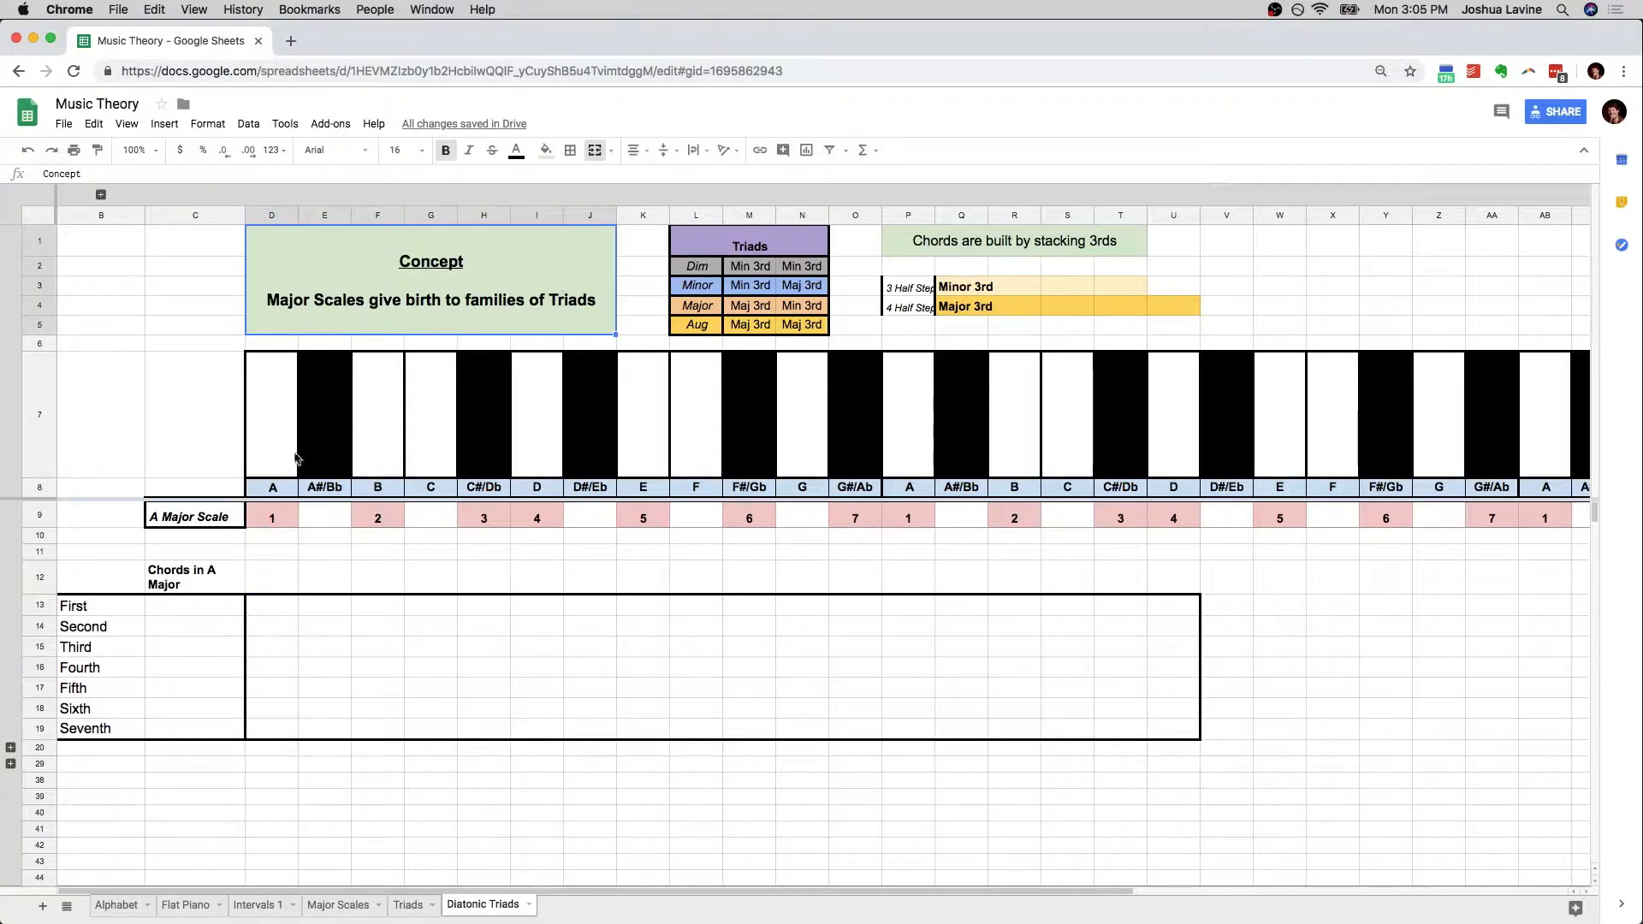
{"action": "left_click", "coordinate": [229, 524]}
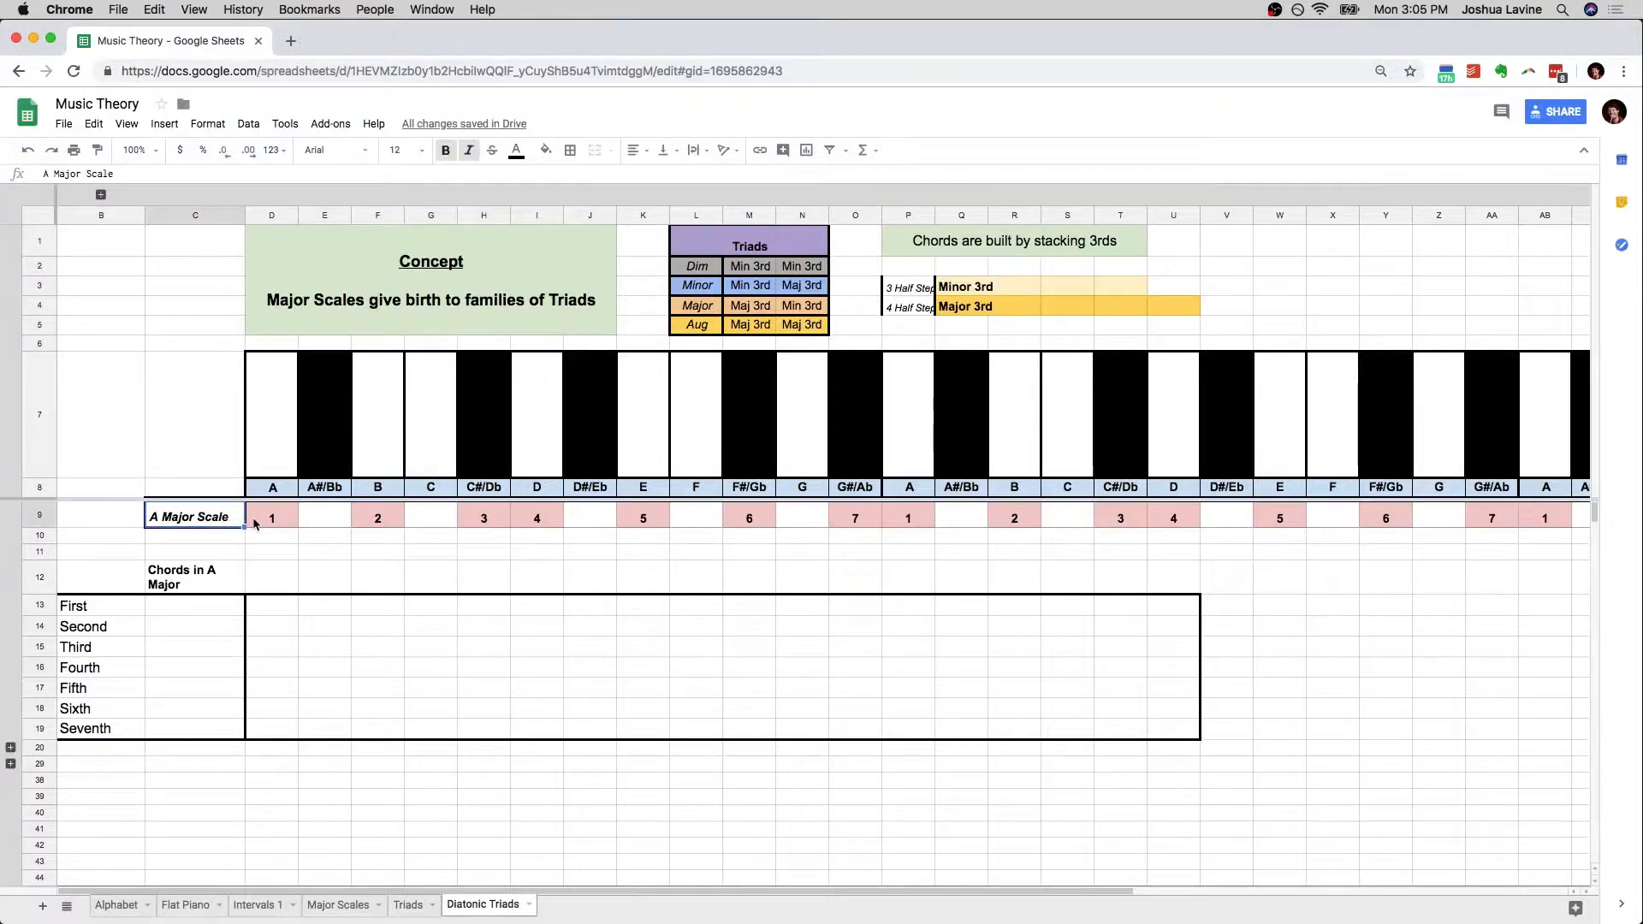
{"action": "left_click_drag", "start_coordinate": [255, 524], "coordinate": [1169, 522]}
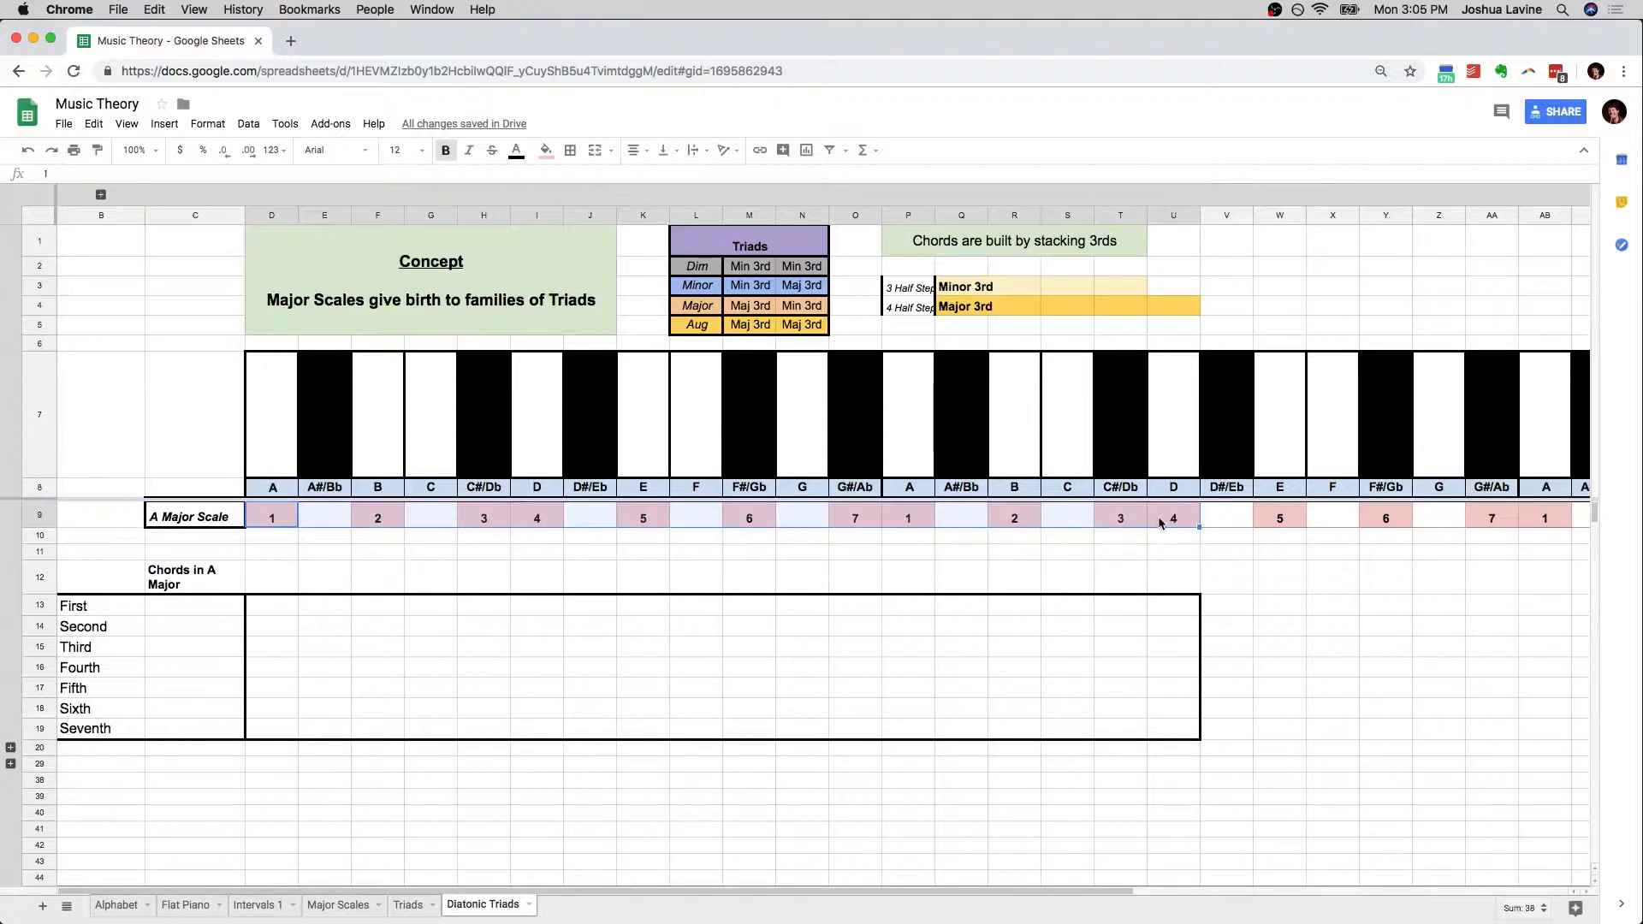
{"action": "left_click", "coordinate": [272, 519]}
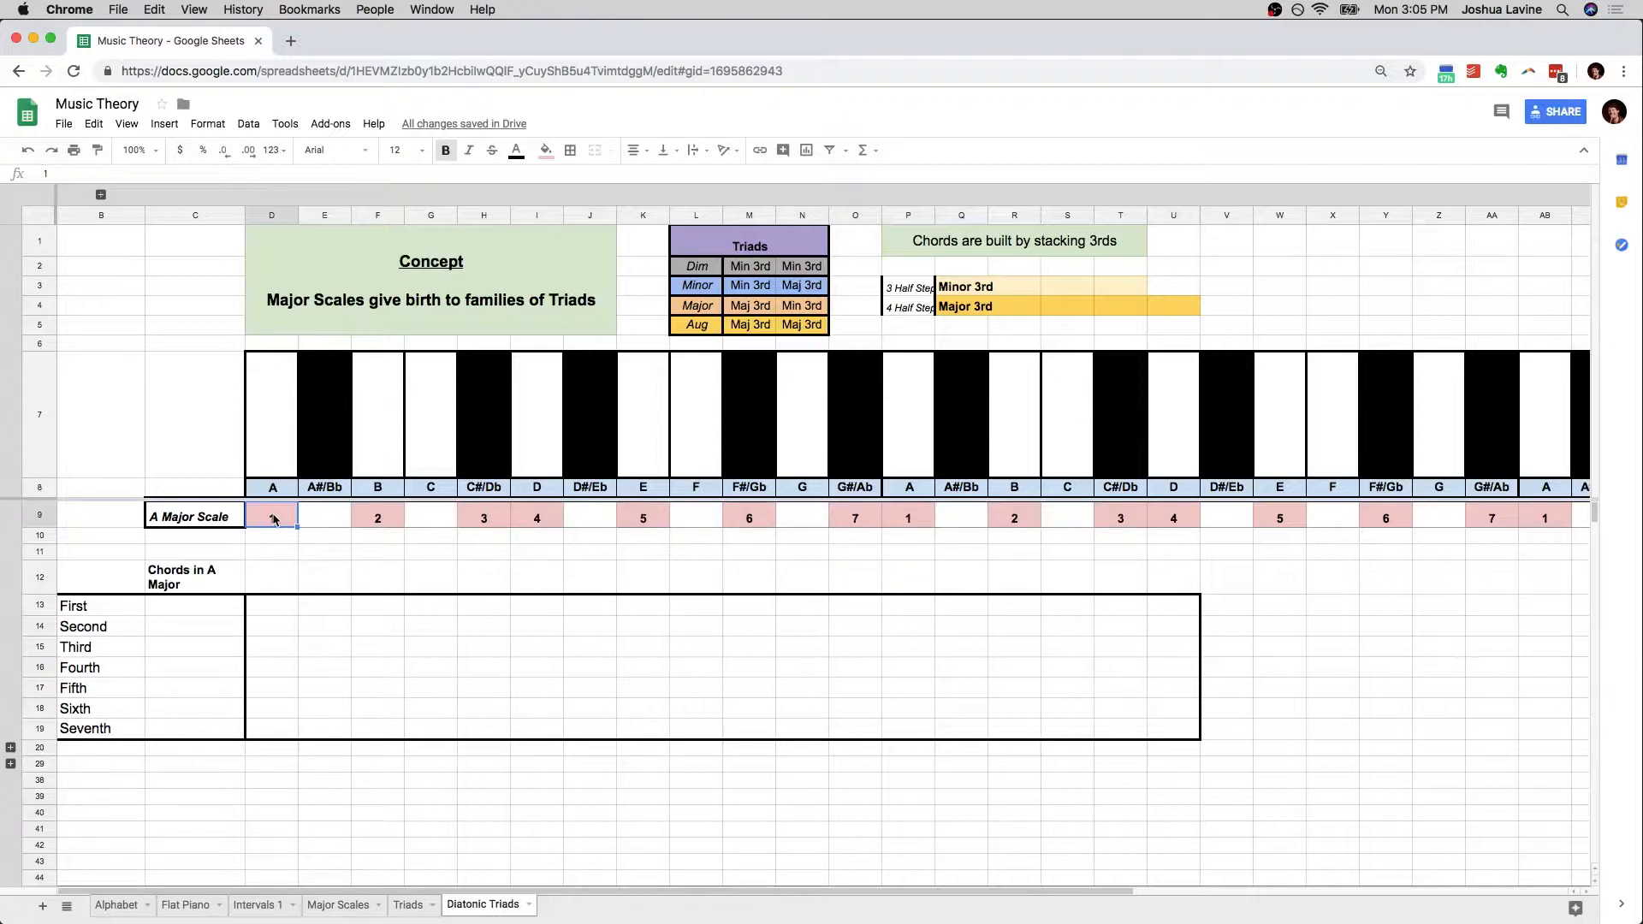
{"action": "left_click", "coordinate": [378, 519]}
{"action": "left_click", "coordinate": [484, 519]}
{"action": "left_click", "coordinate": [536, 519]}
{"action": "left_click", "coordinate": [644, 519]}
{"action": "left_click", "coordinate": [741, 520]}
{"action": "left_click", "coordinate": [858, 520]}
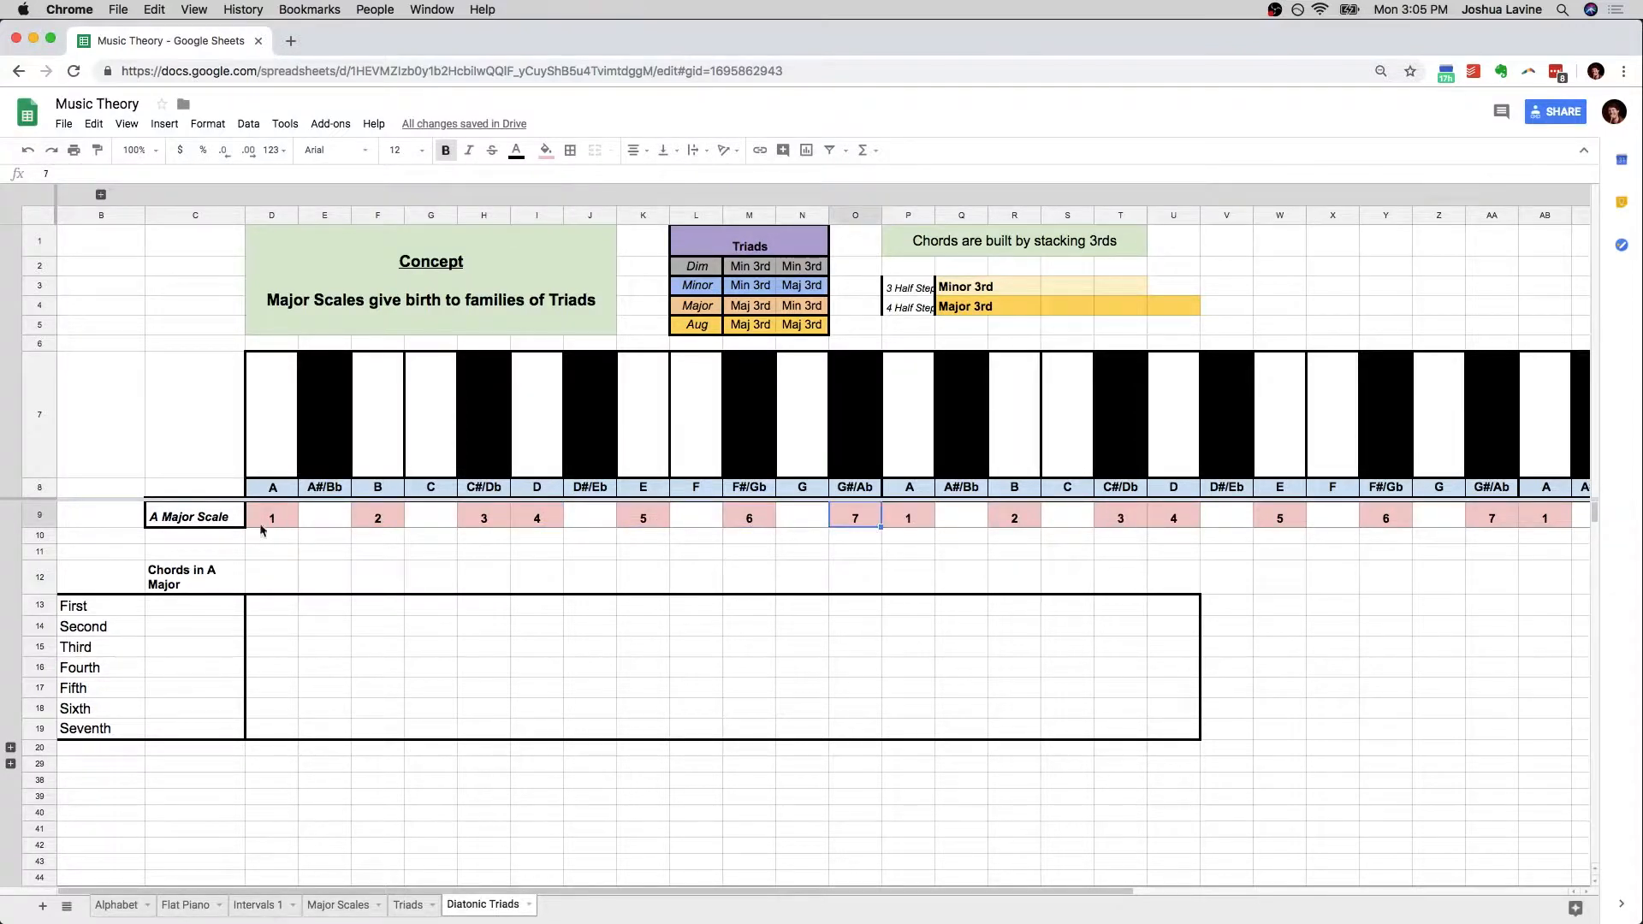
Enter the note A in D13 as the root of the First chord
{"action": "left_click", "coordinate": [102, 609]}
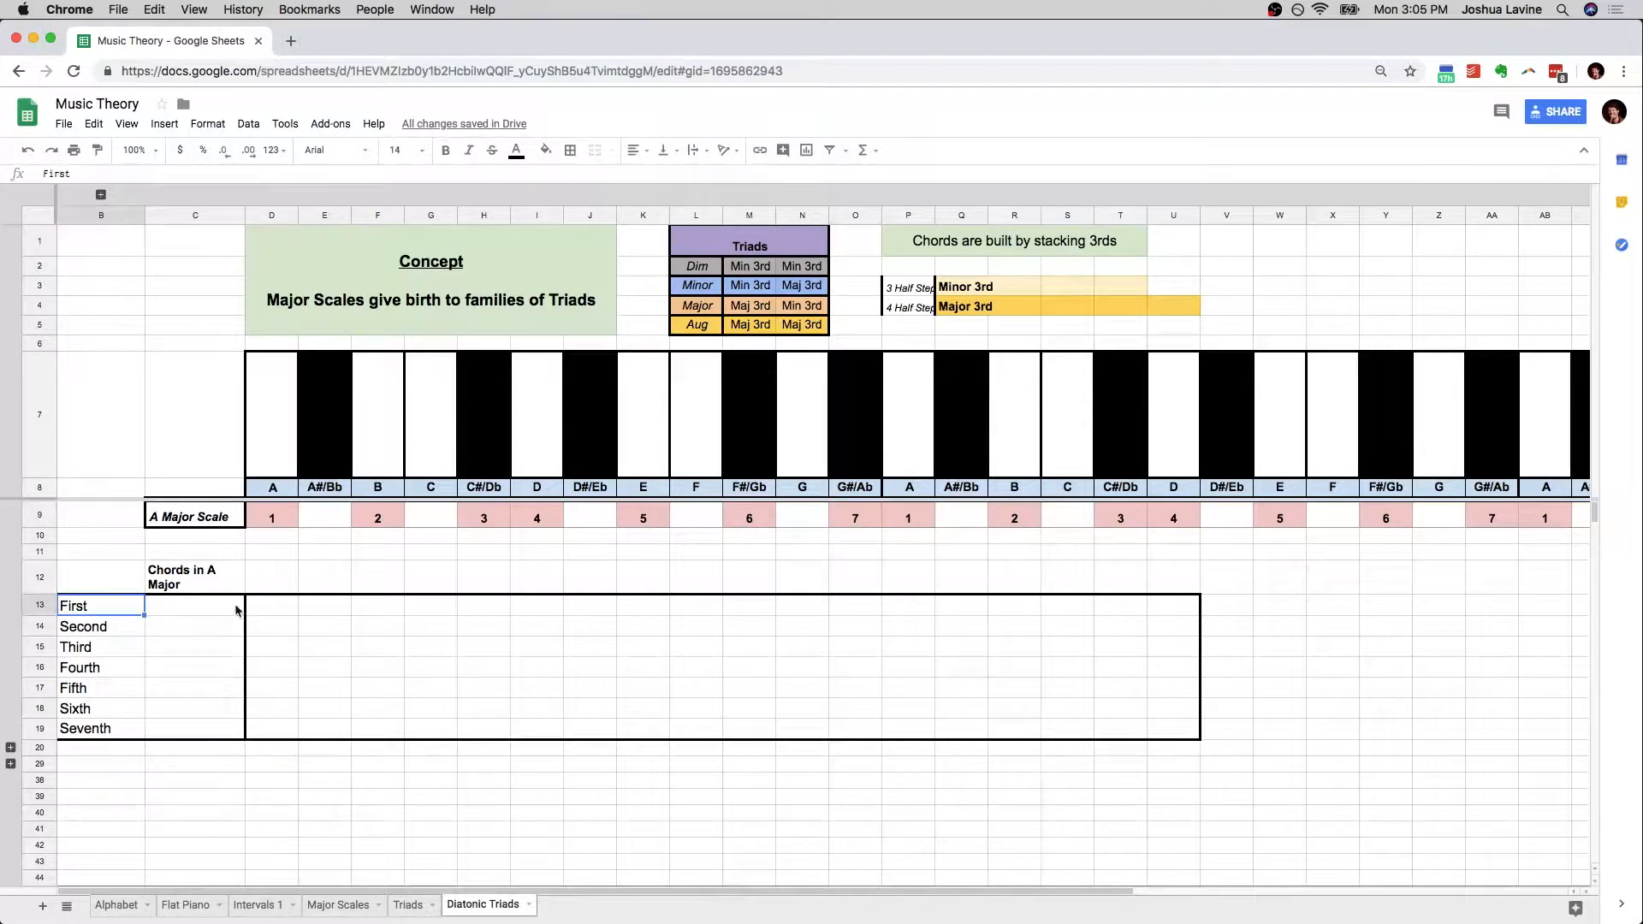
{"action": "left_click", "coordinate": [270, 609]}
{"action": "type", "text": "A"}
{"action": "key", "text": "Tab"}
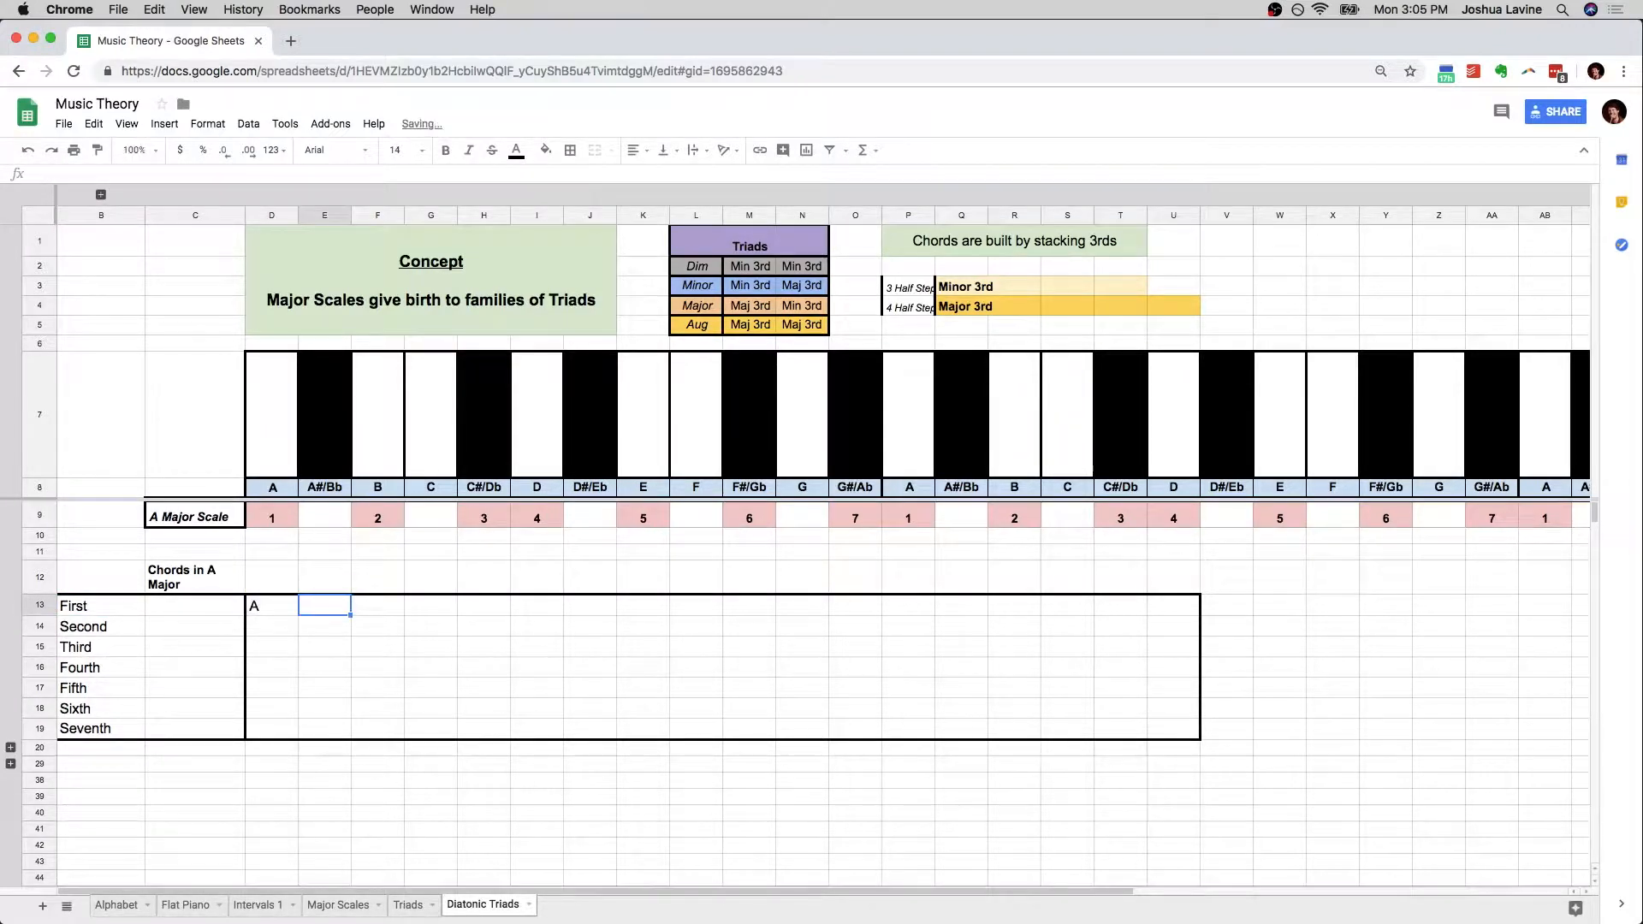
{"action": "key", "text": "Left"}
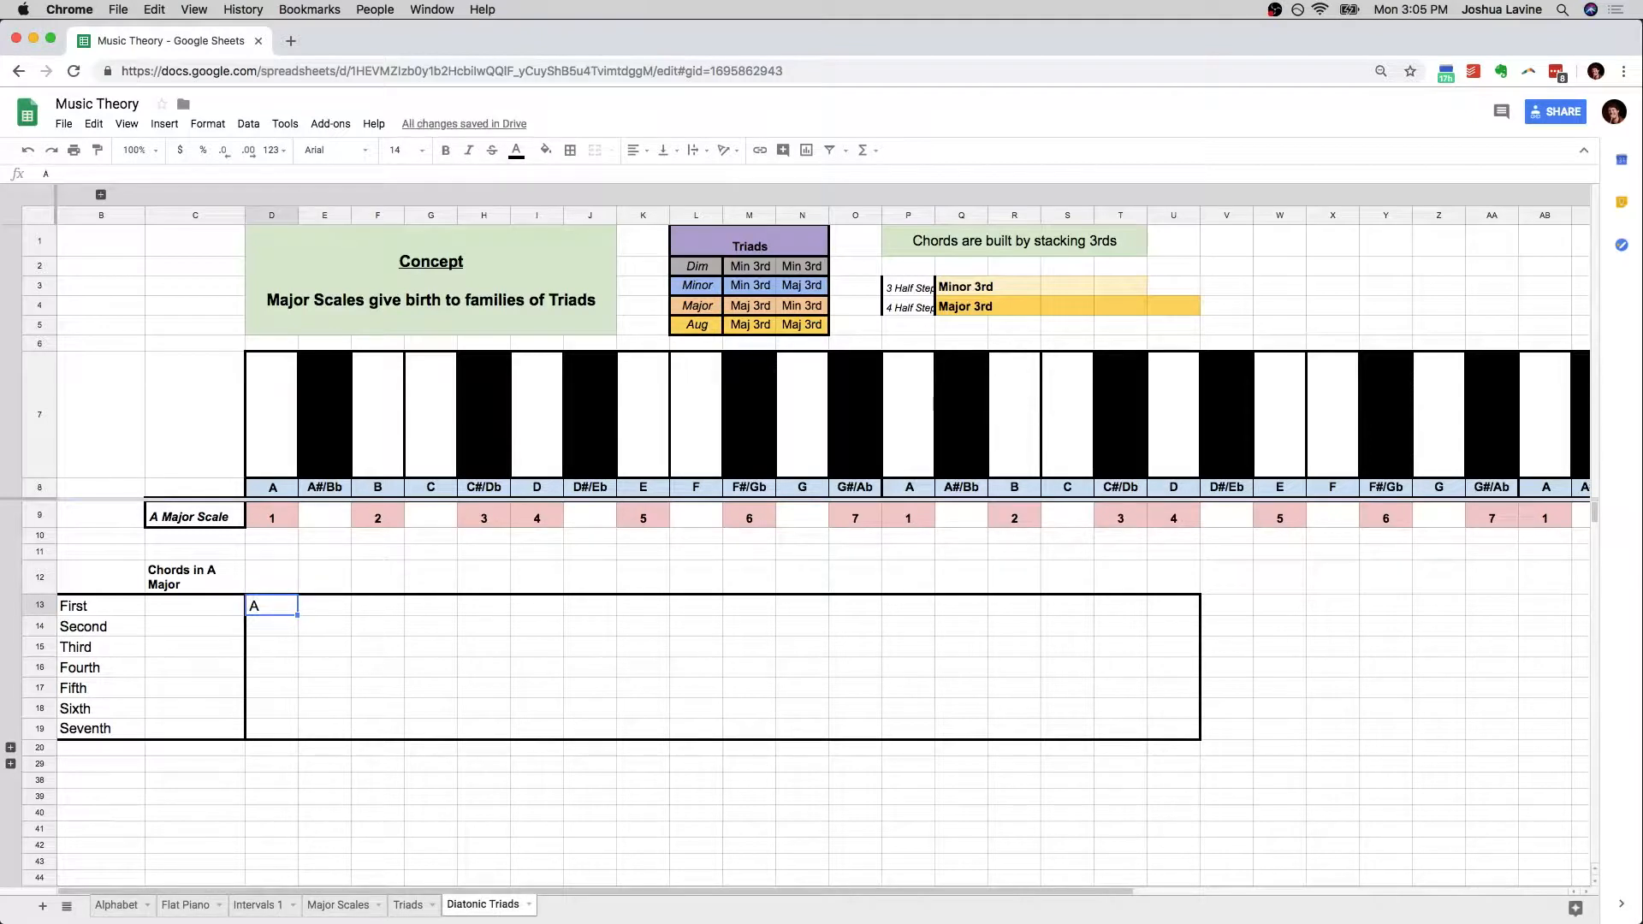
Skip the second scale degree and enter C# in H13 as the First chord's next note
{"action": "key", "text": "Right"}
{"action": "key", "text": "Right"}
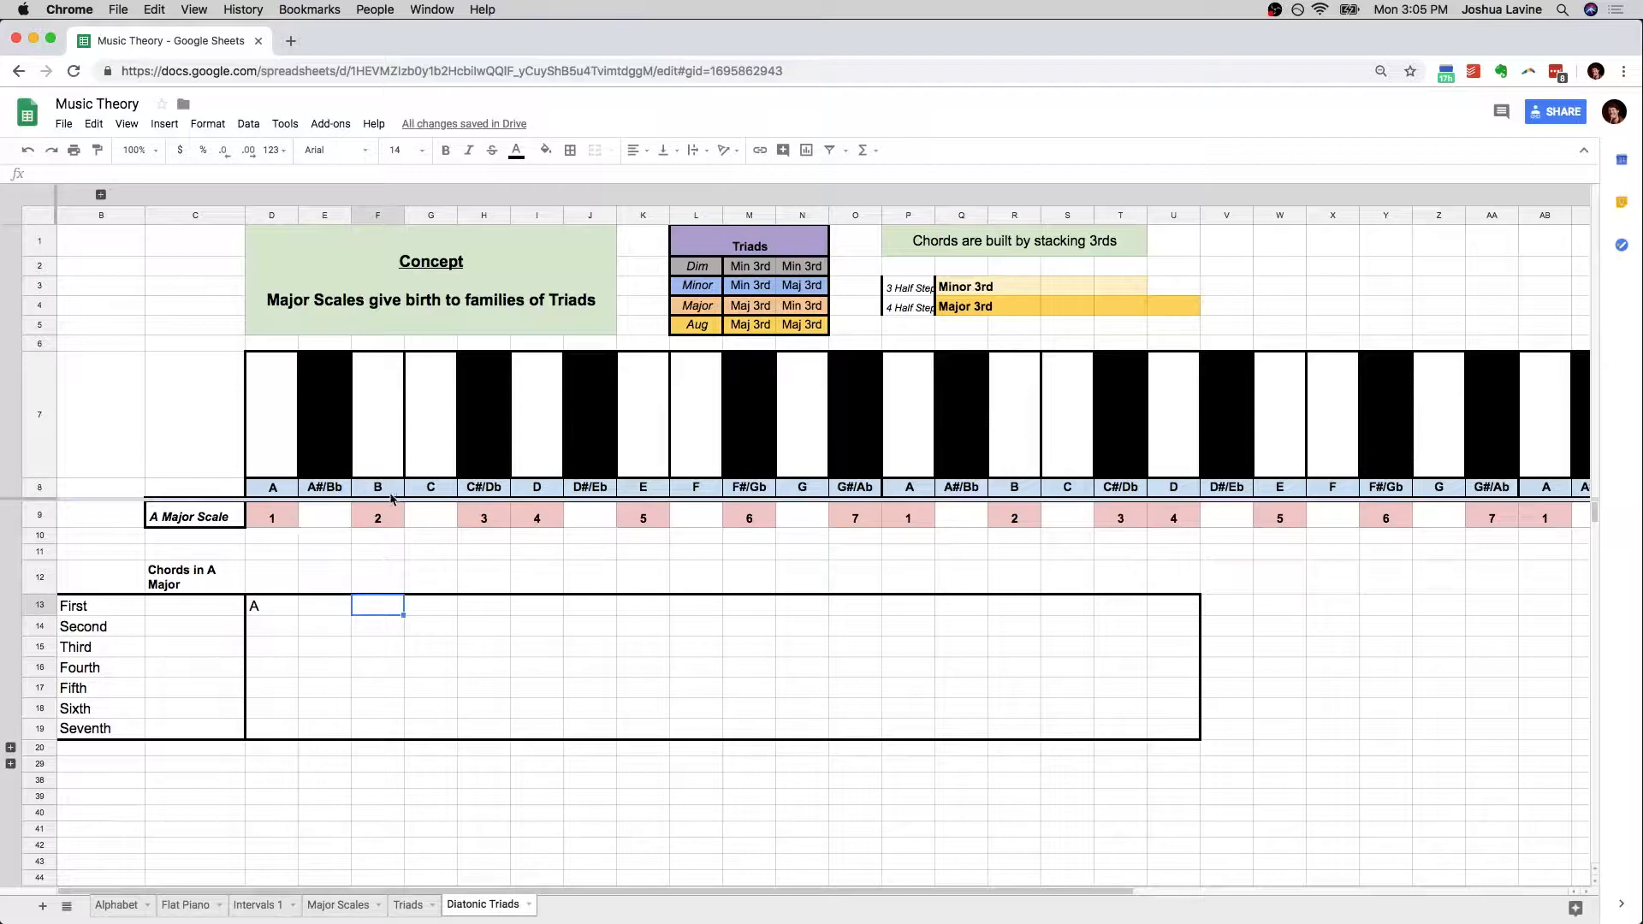
{"action": "left_click_drag", "start_coordinate": [373, 492], "coordinate": [371, 598]}
{"action": "left_click", "coordinate": [377, 603]}
{"action": "left_click", "coordinate": [484, 611]}
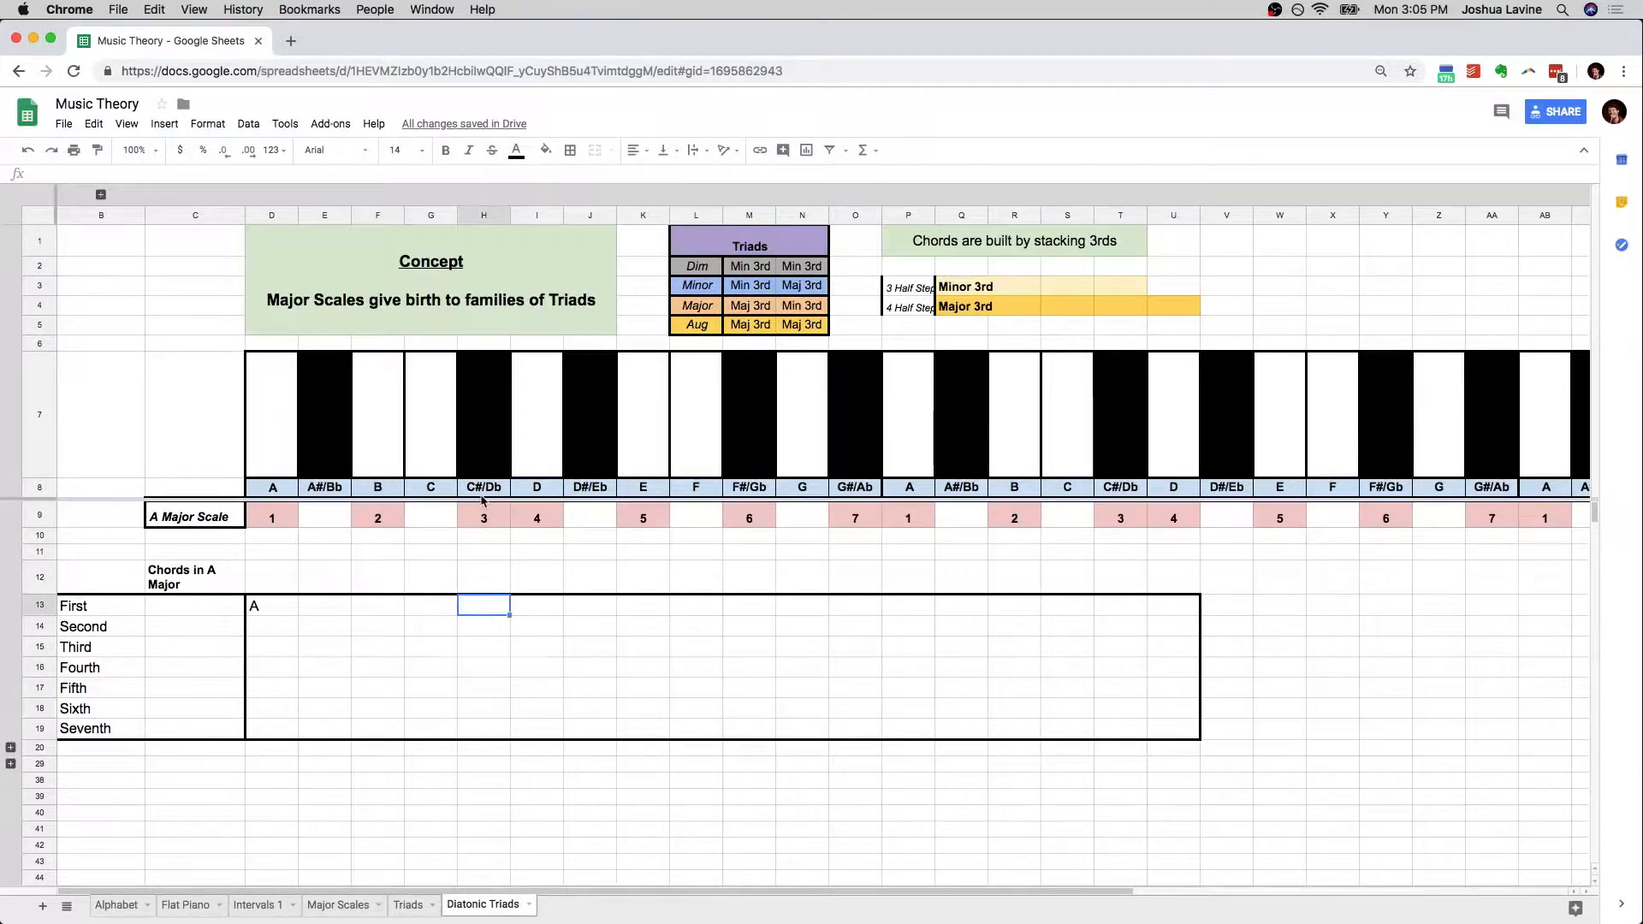
{"action": "type", "text": "C#"}
{"action": "key", "text": "Return"}
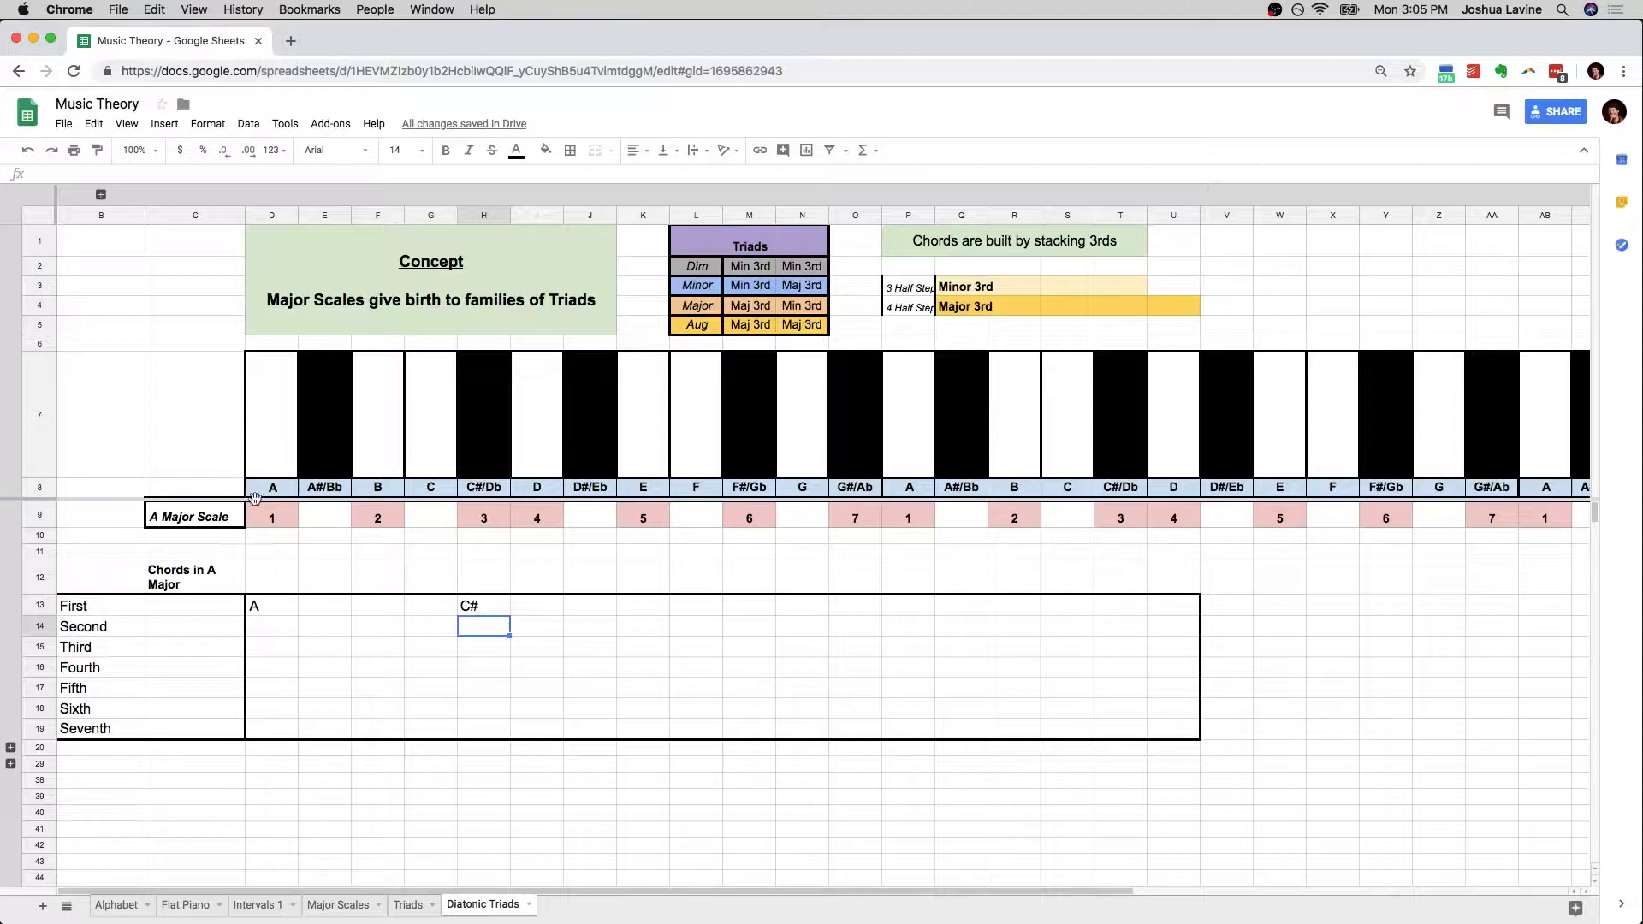
Examine the half steps from degree 1 to degree 3 of the A Major Scale and the First chord's two notes
{"action": "left_click", "coordinate": [271, 515]}
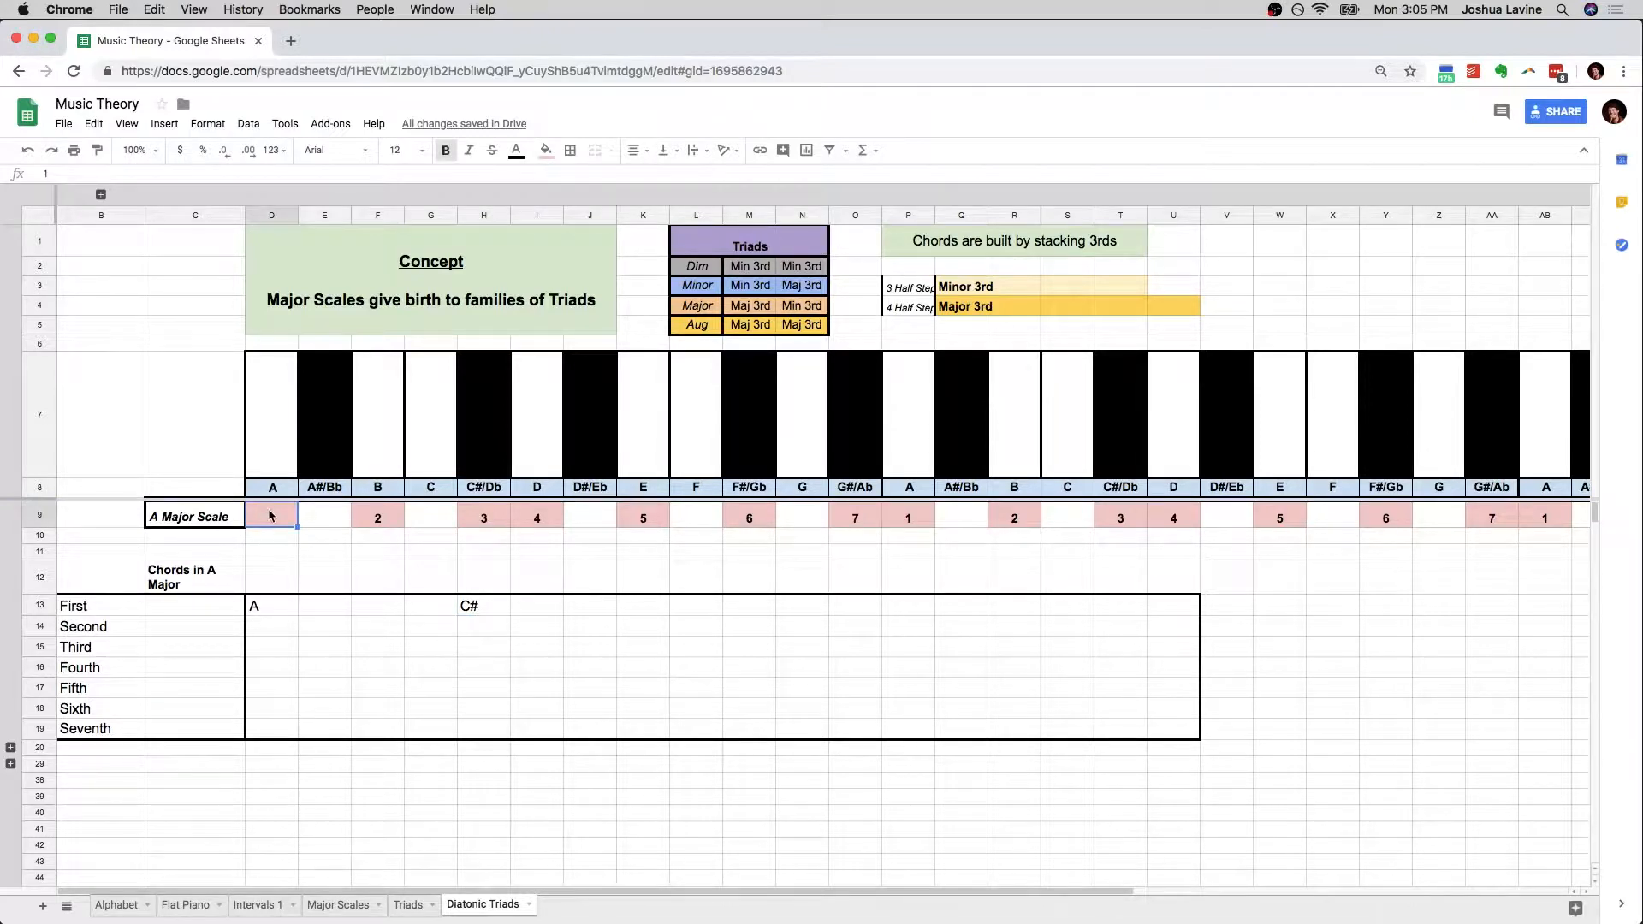
{"action": "key", "text": "Right"}
{"action": "key", "text": "Right"}
{"action": "key", "text": "Right"}
{"action": "key", "text": "Right"}
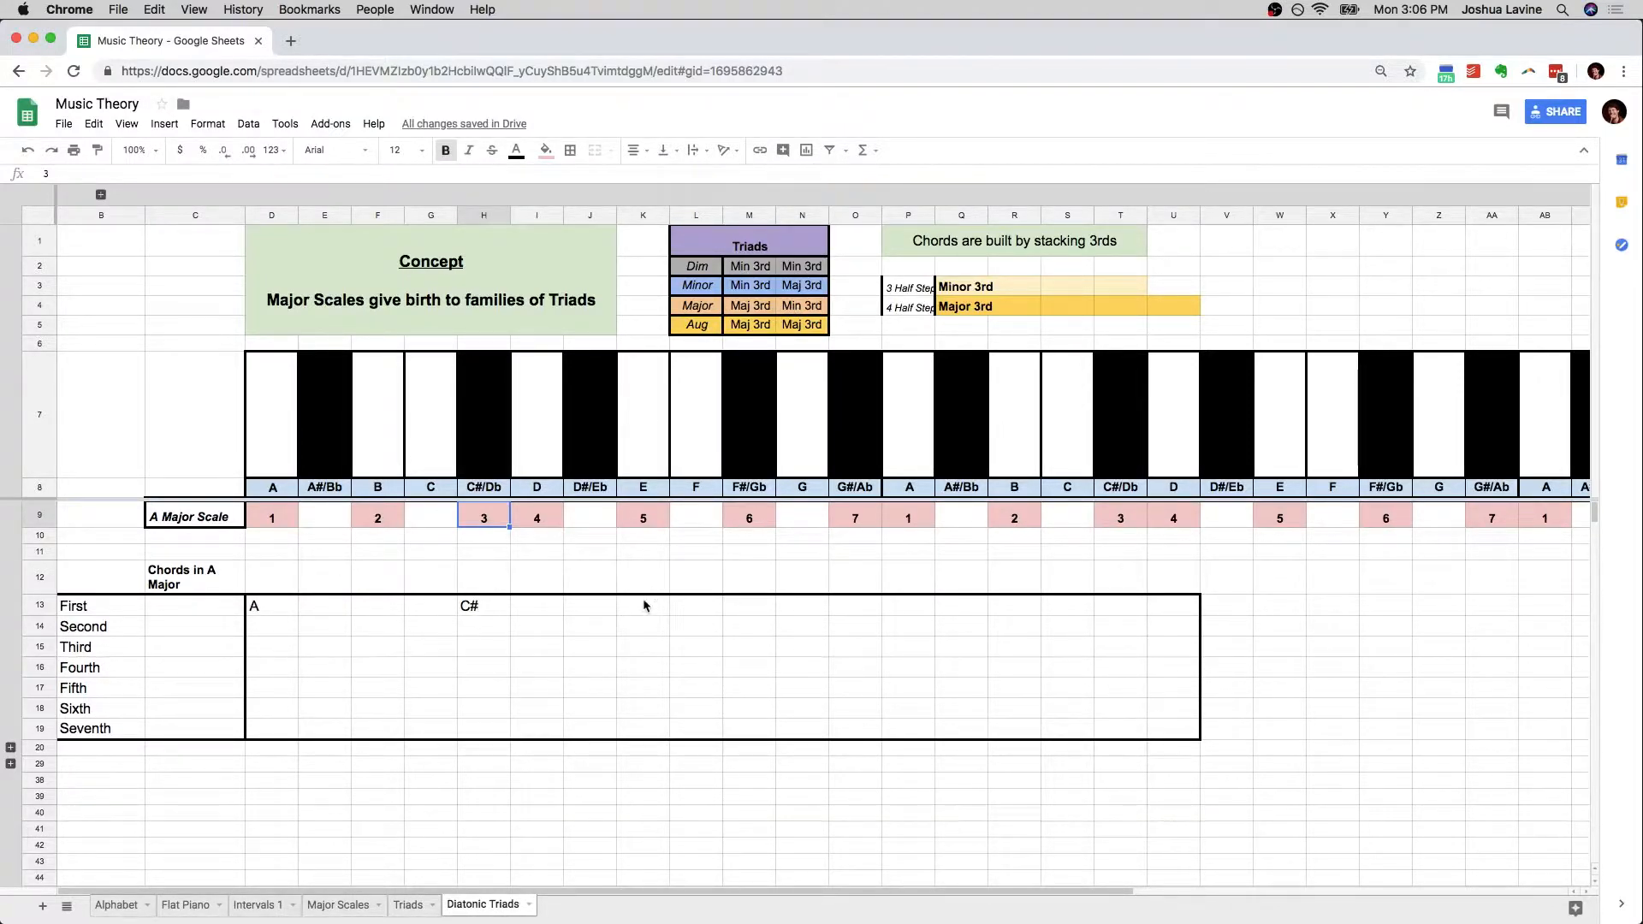
{"action": "left_click", "coordinate": [498, 607]}
{"action": "left_click", "coordinate": [294, 609]}
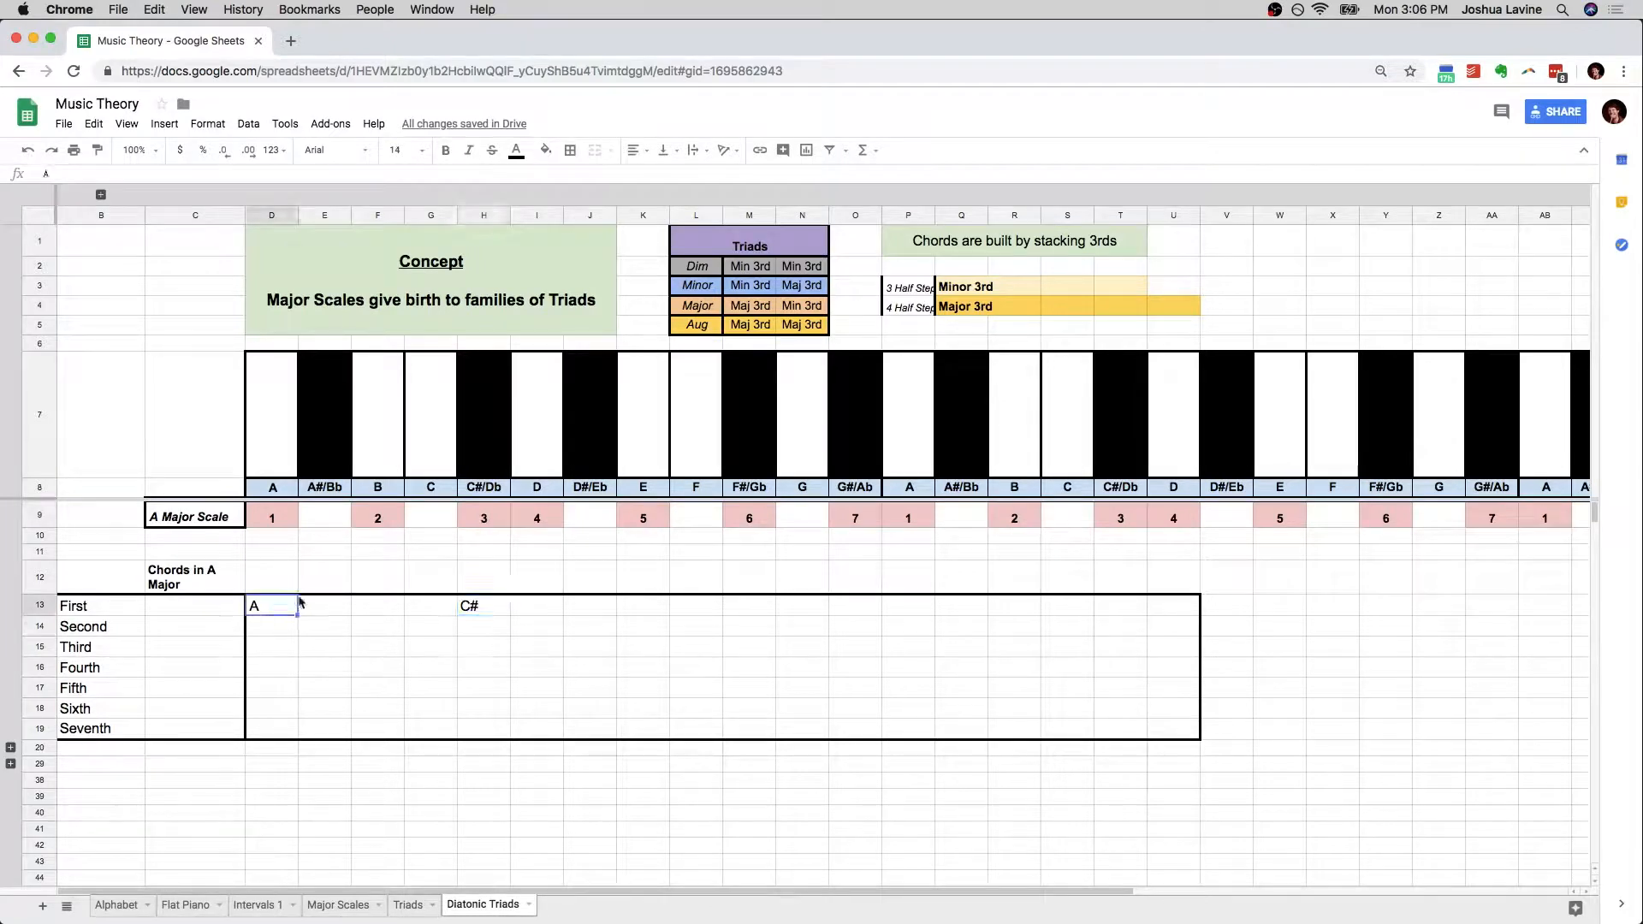
{"action": "left_click", "coordinate": [476, 606]}
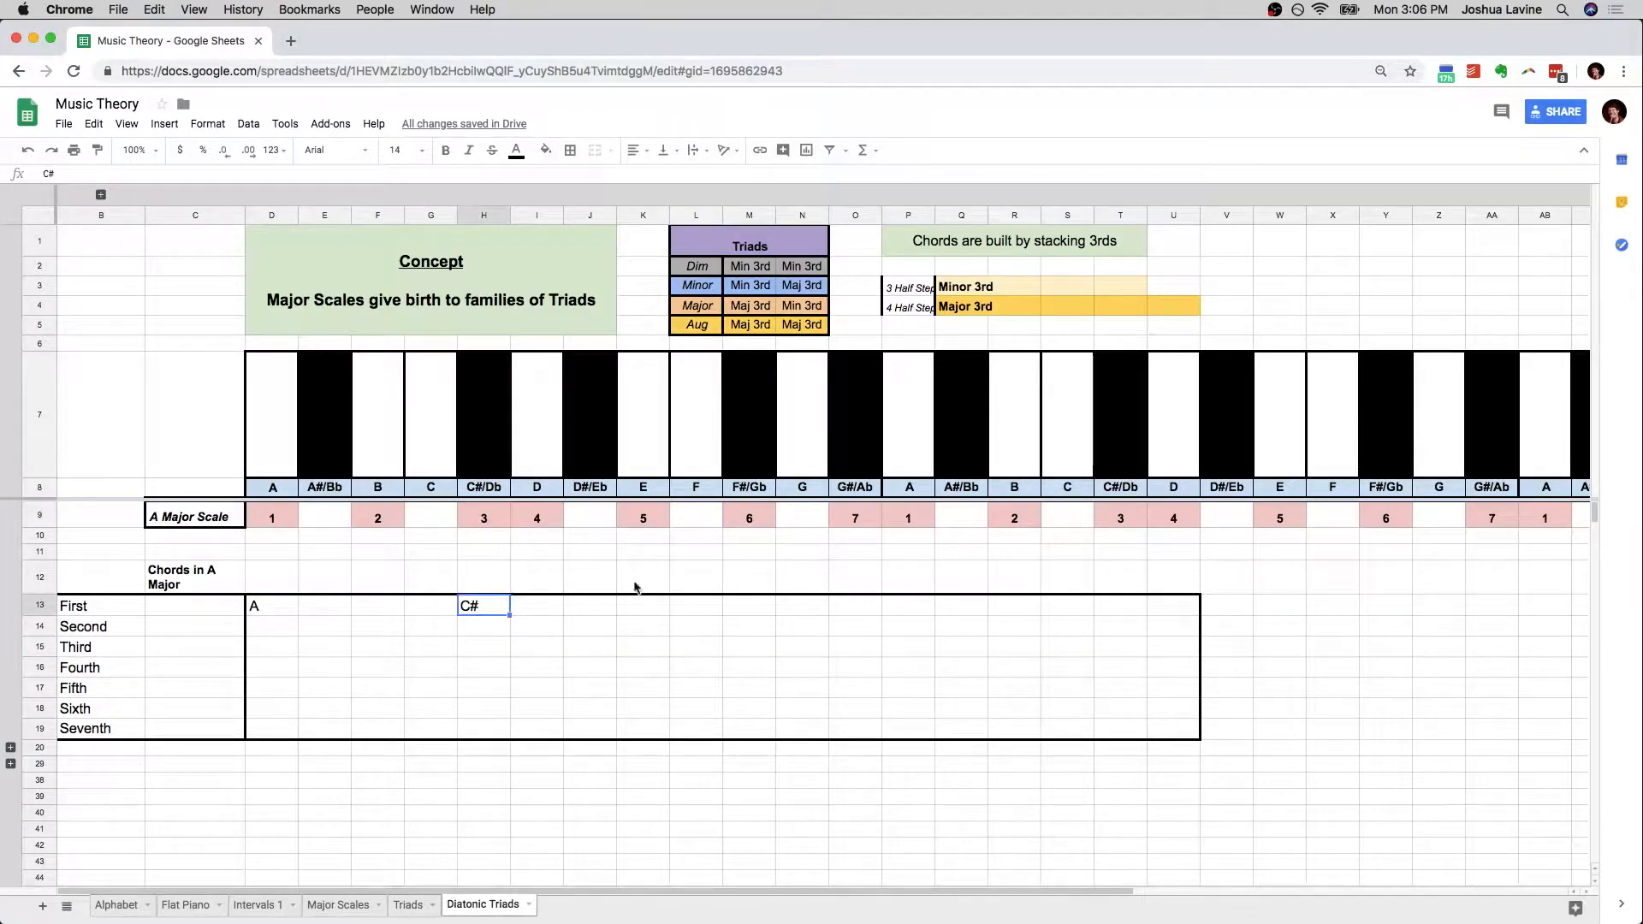
Enter E in K13 as the third note of the First chord
{"action": "left_click", "coordinate": [655, 608]}
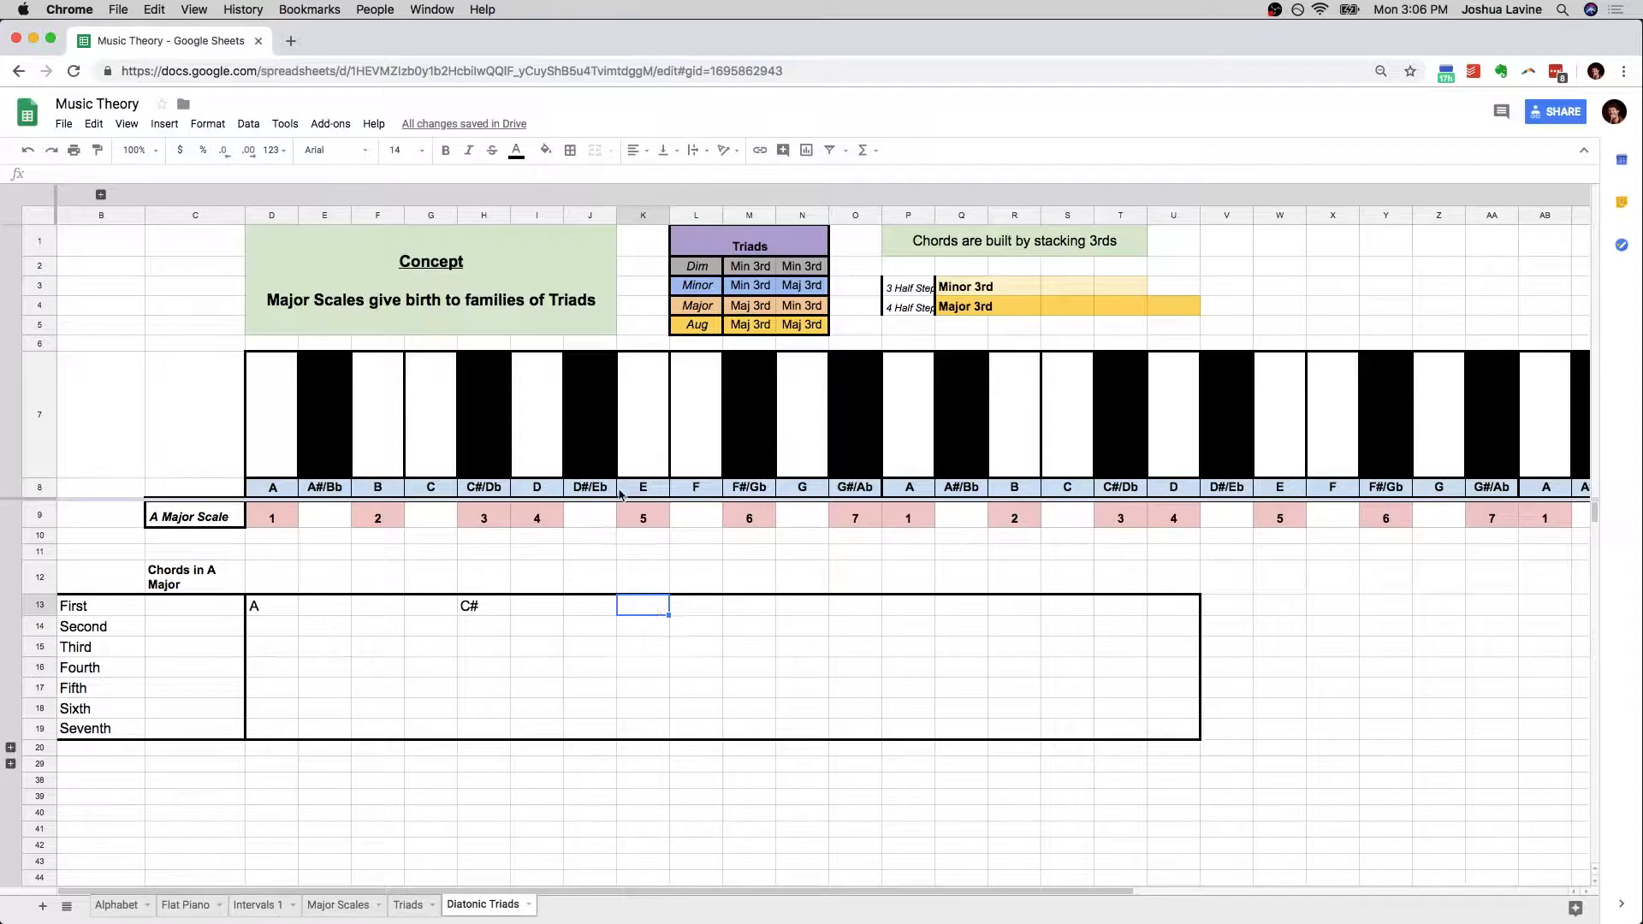
{"action": "type", "text": "E"}
{"action": "left_click", "coordinate": [572, 610]}
Compare the First chord's notes with the Major Triad row on the Triads sheet and enter "A Major Triad" in C13
{"action": "left_click_drag", "start_coordinate": [289, 611], "coordinate": [648, 607]}
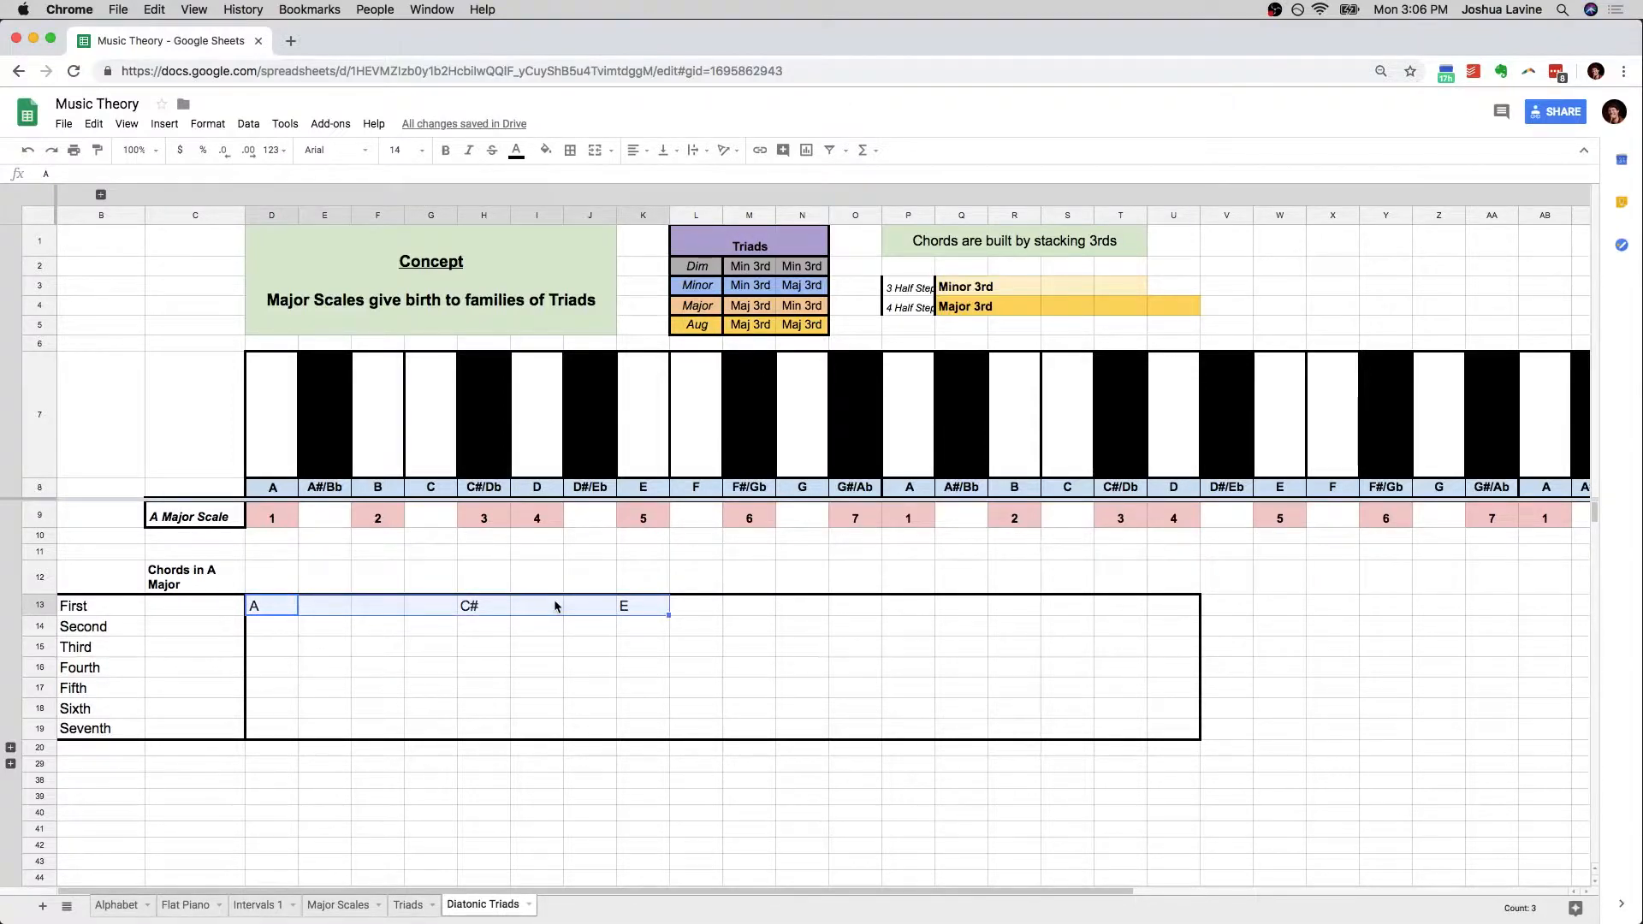
{"action": "left_click", "coordinate": [408, 905]}
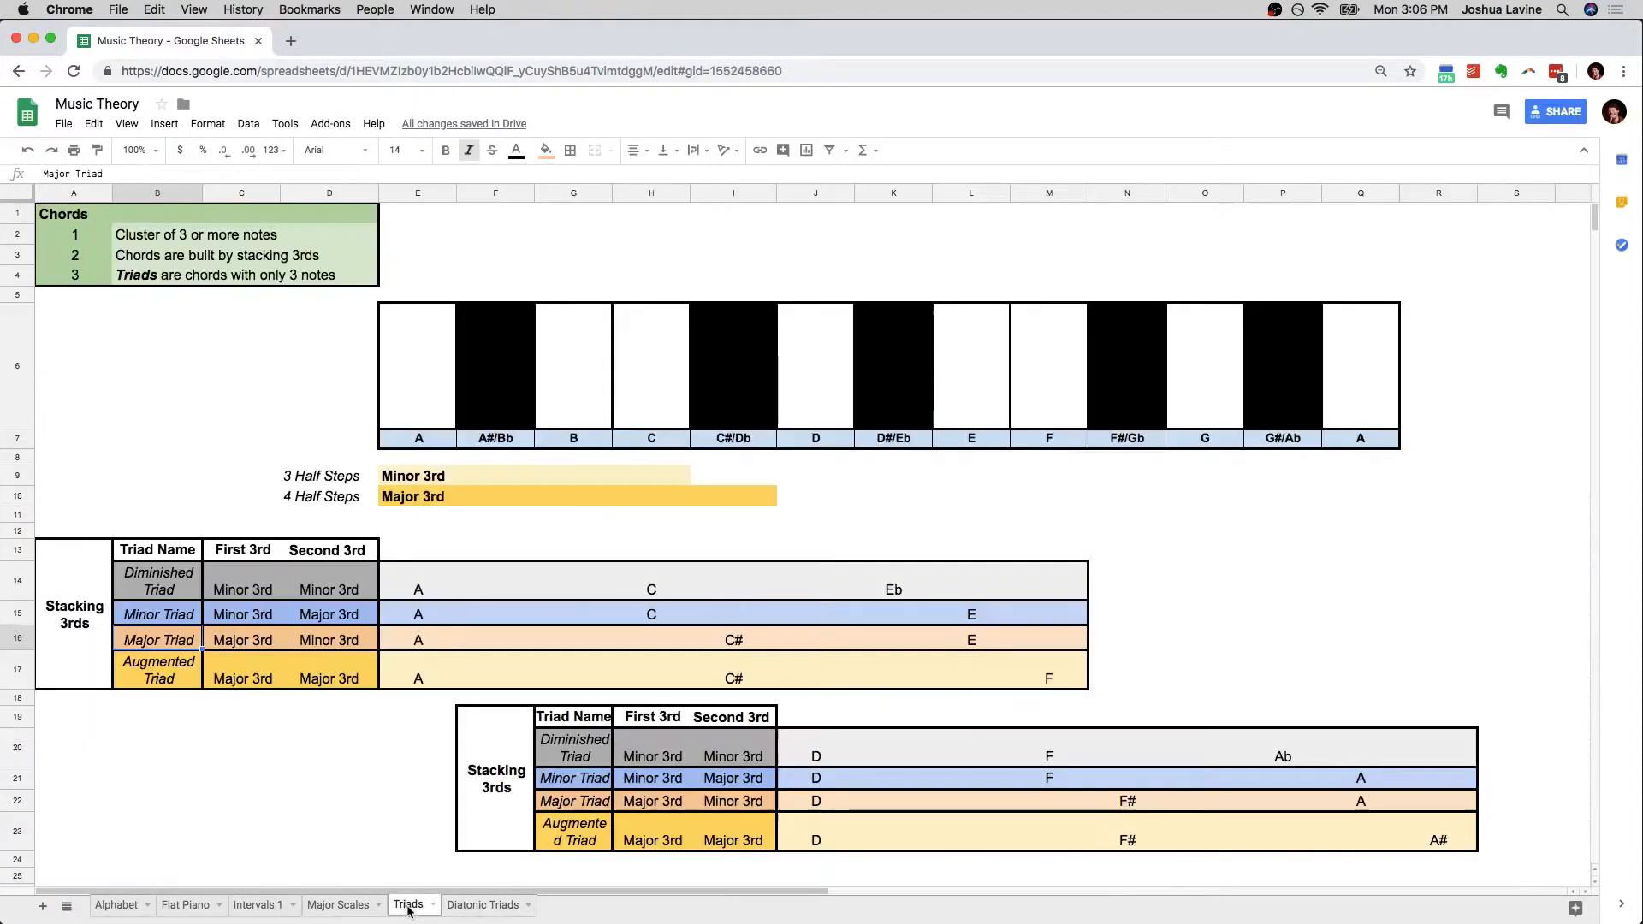
{"action": "left_click", "coordinate": [418, 642]}
{"action": "left_click_drag", "start_coordinate": [418, 643], "coordinate": [971, 642]}
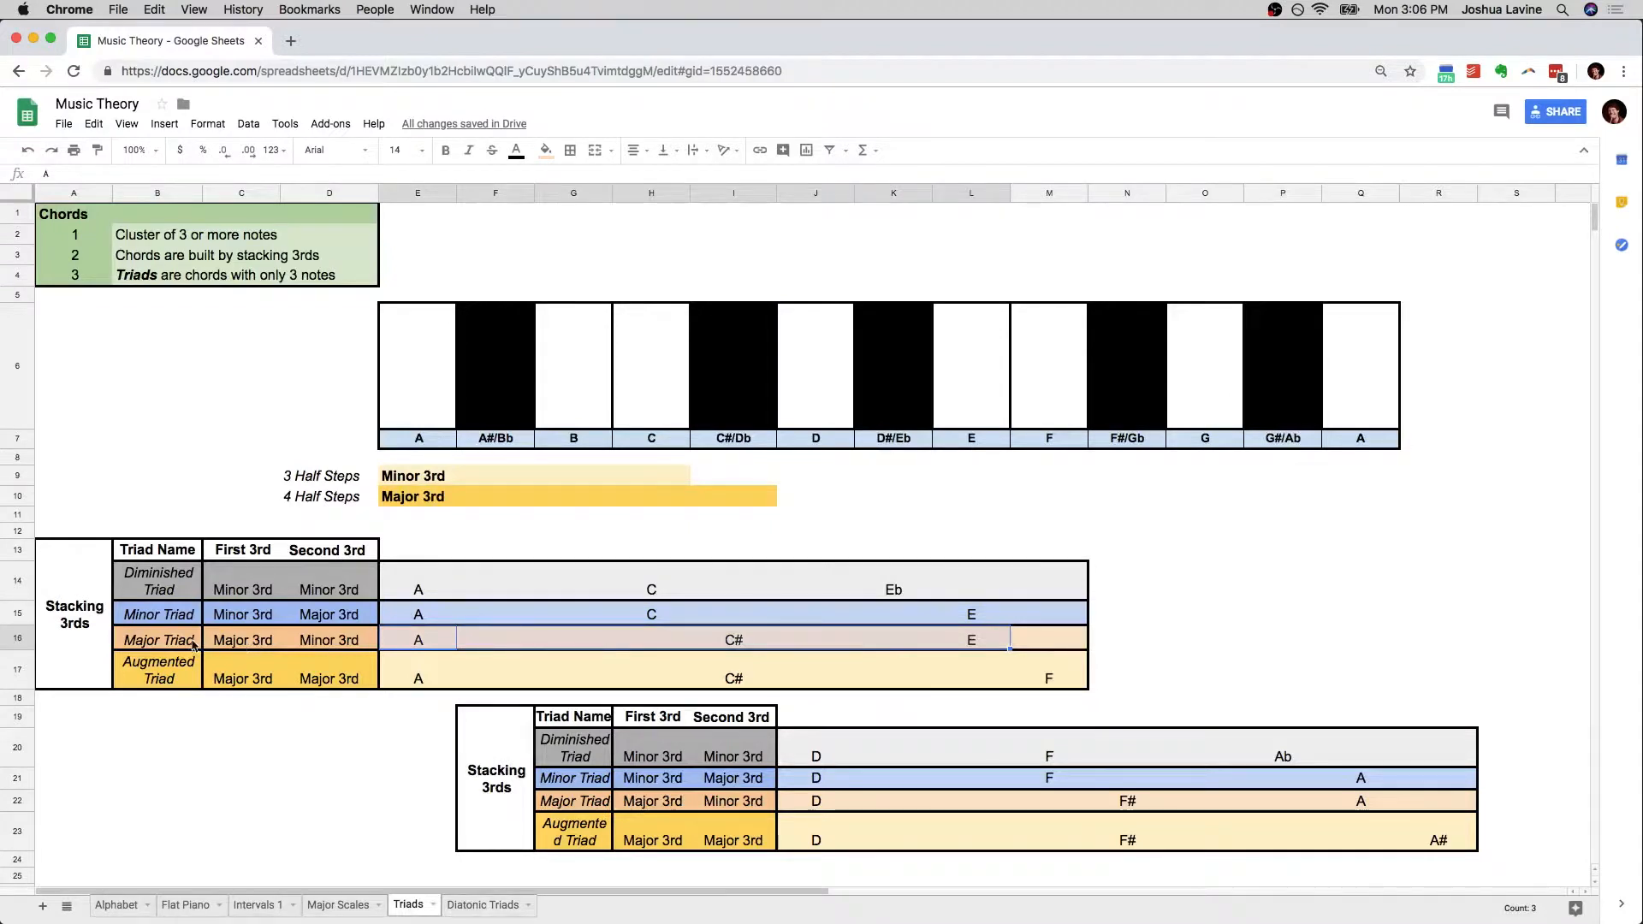
{"action": "left_click", "coordinate": [160, 640]}
{"action": "left_click", "coordinate": [482, 904]}
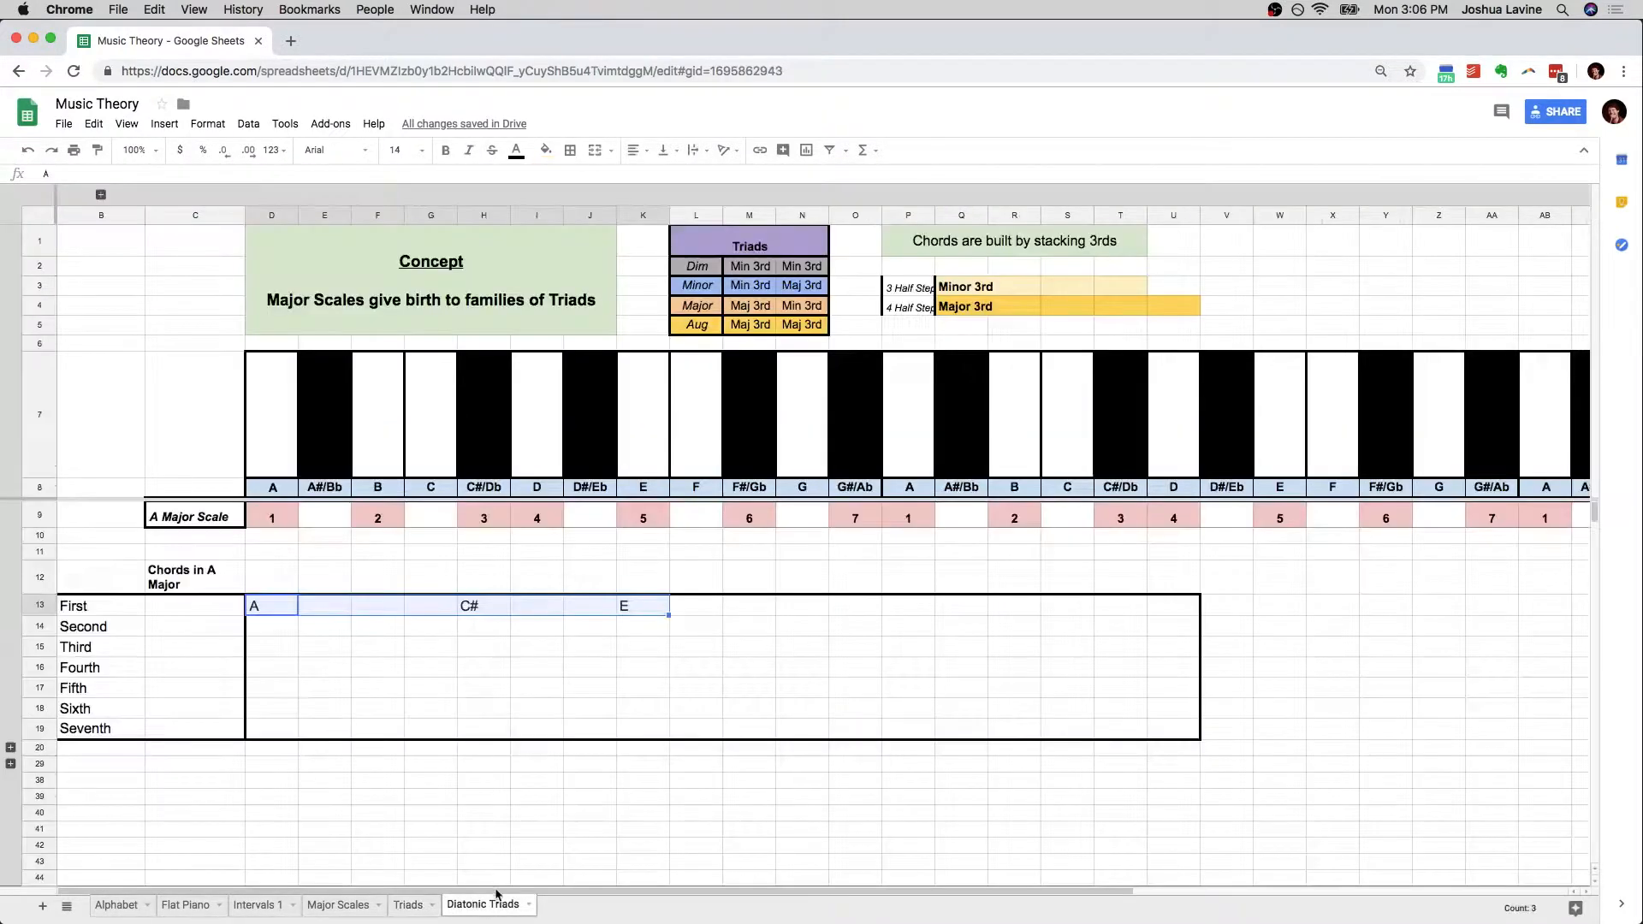
{"action": "left_click", "coordinate": [209, 607]}
{"action": "type", "text": "A Major Triad"}
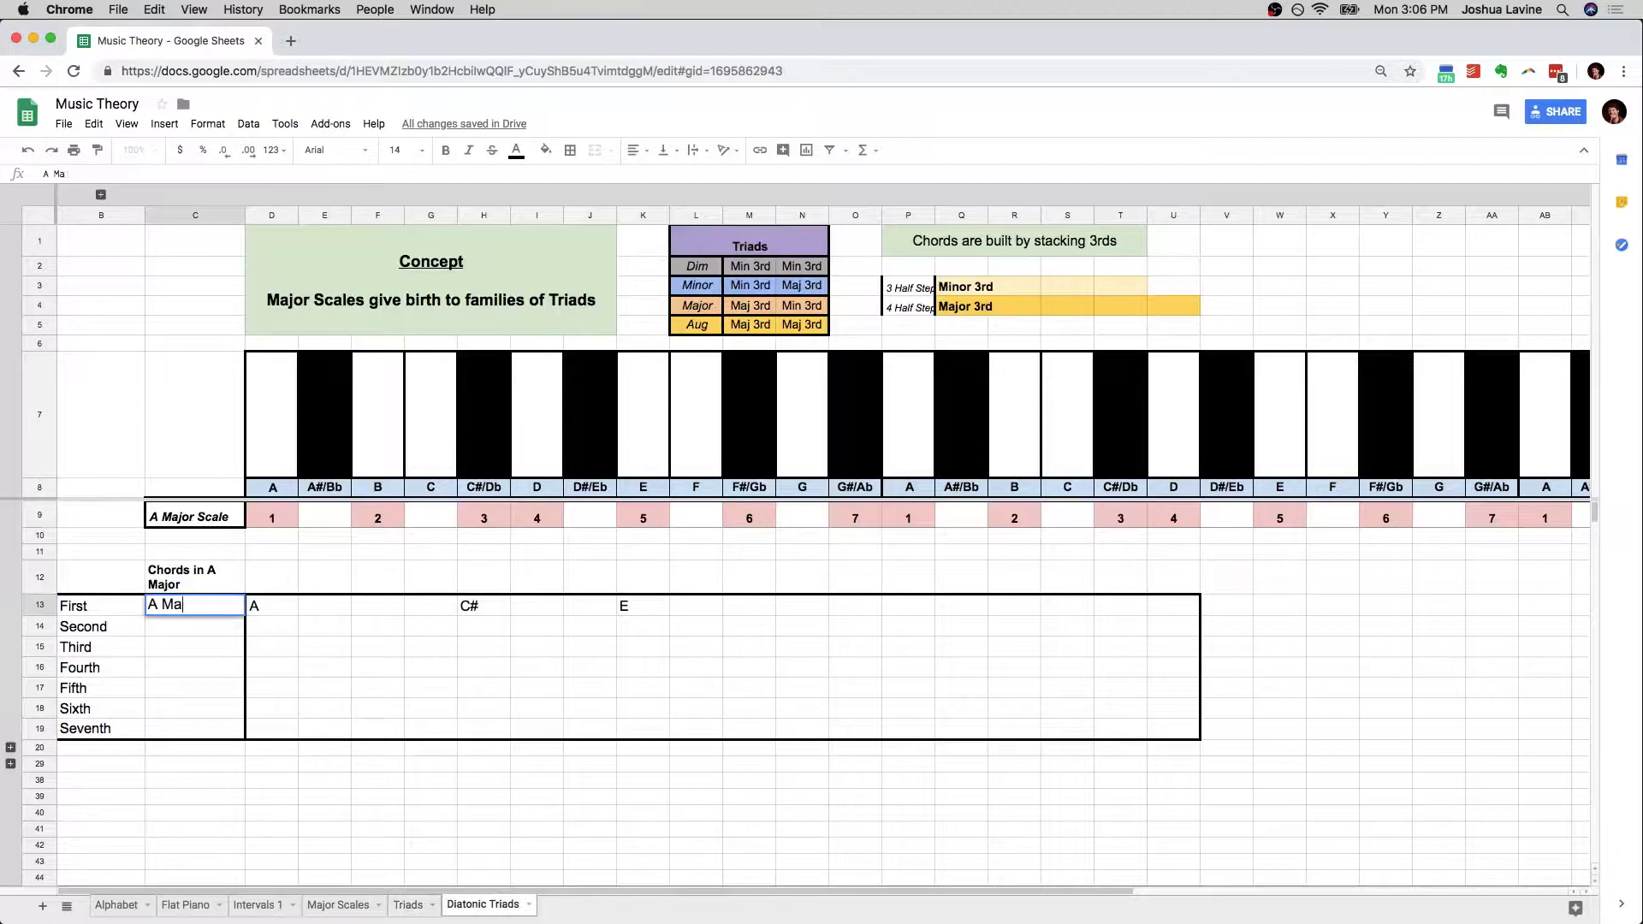
{"action": "key", "text": "Return"}
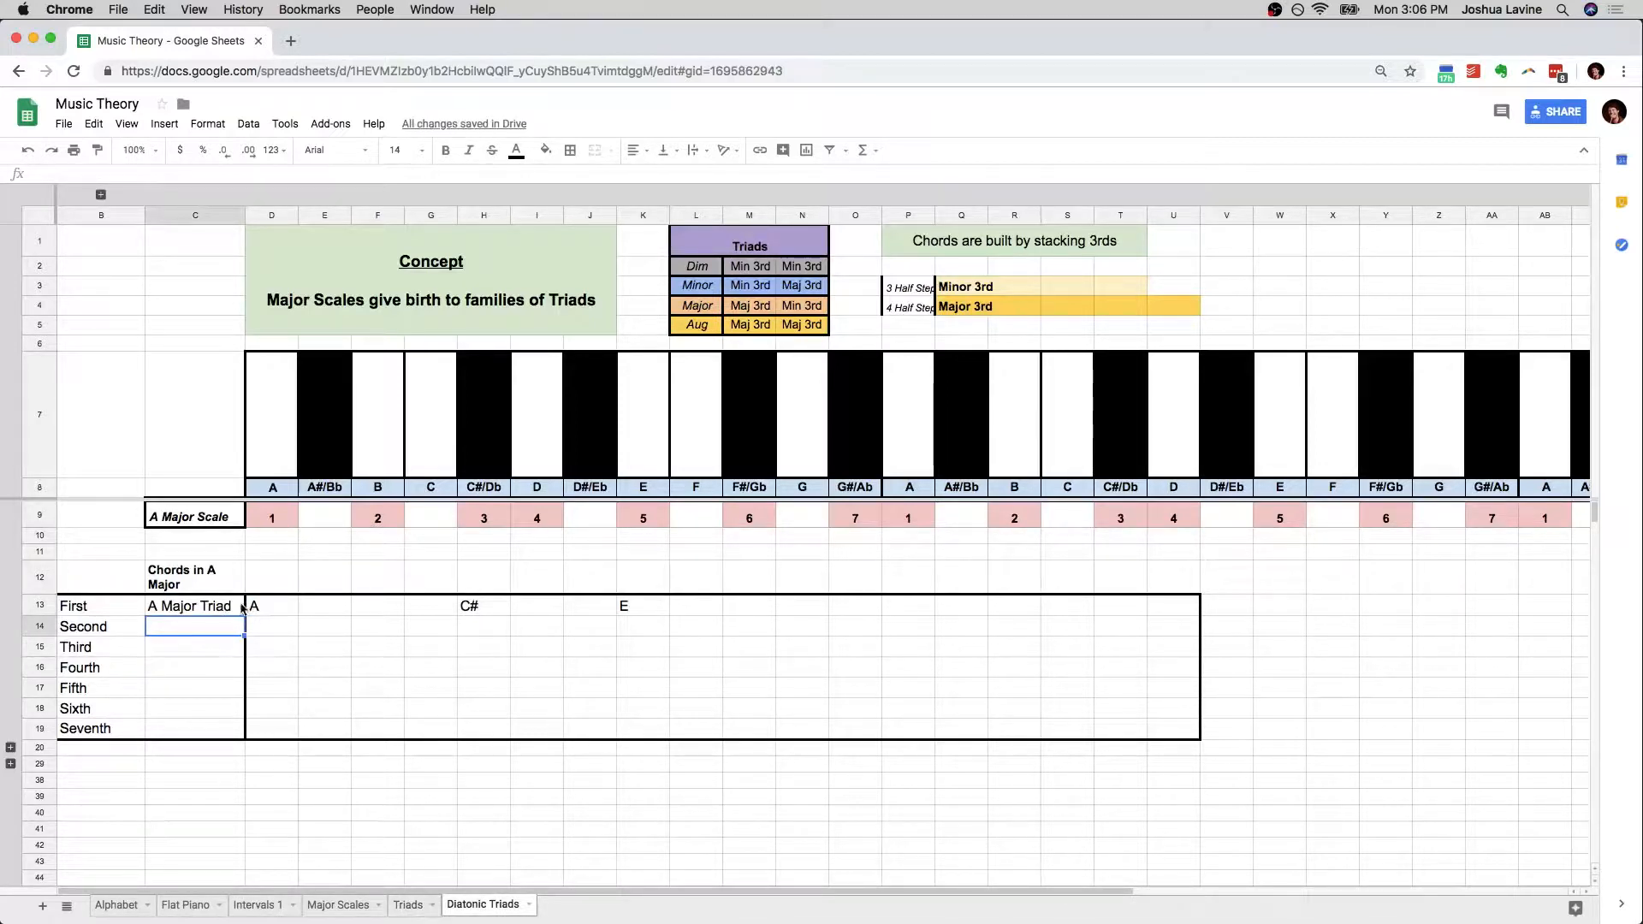
Enter B, the second degree of the A Major Scale, in F14 as the root of the Second chord
{"action": "left_click_drag", "start_coordinate": [257, 606], "coordinate": [647, 606]}
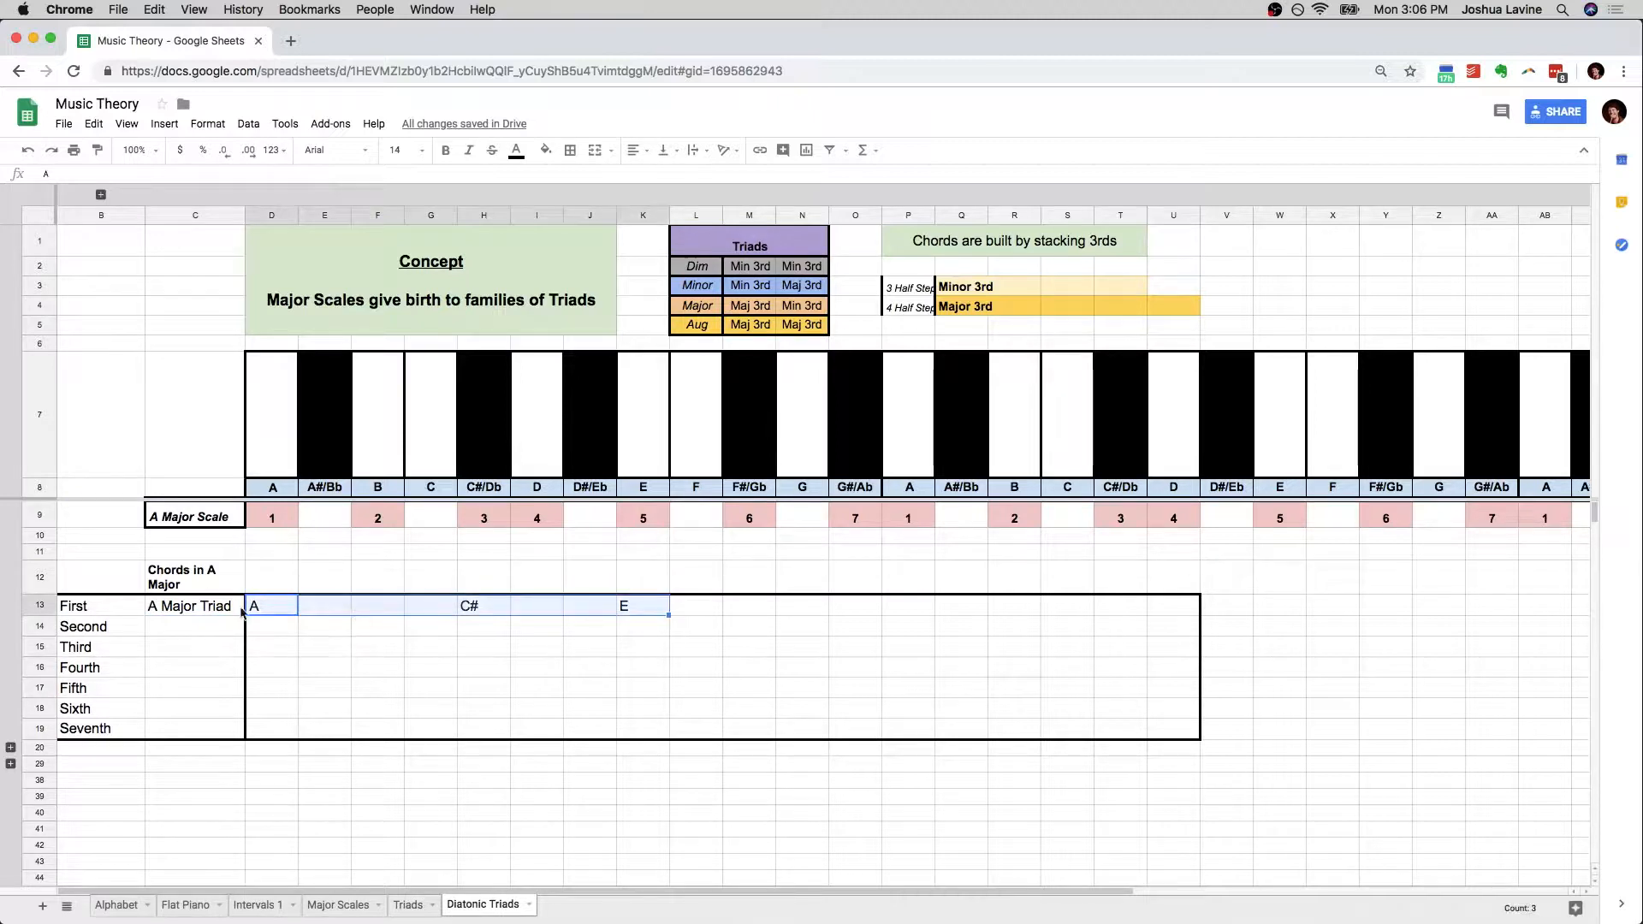
{"action": "left_click", "coordinate": [248, 609]}
{"action": "left_click", "coordinate": [128, 633]}
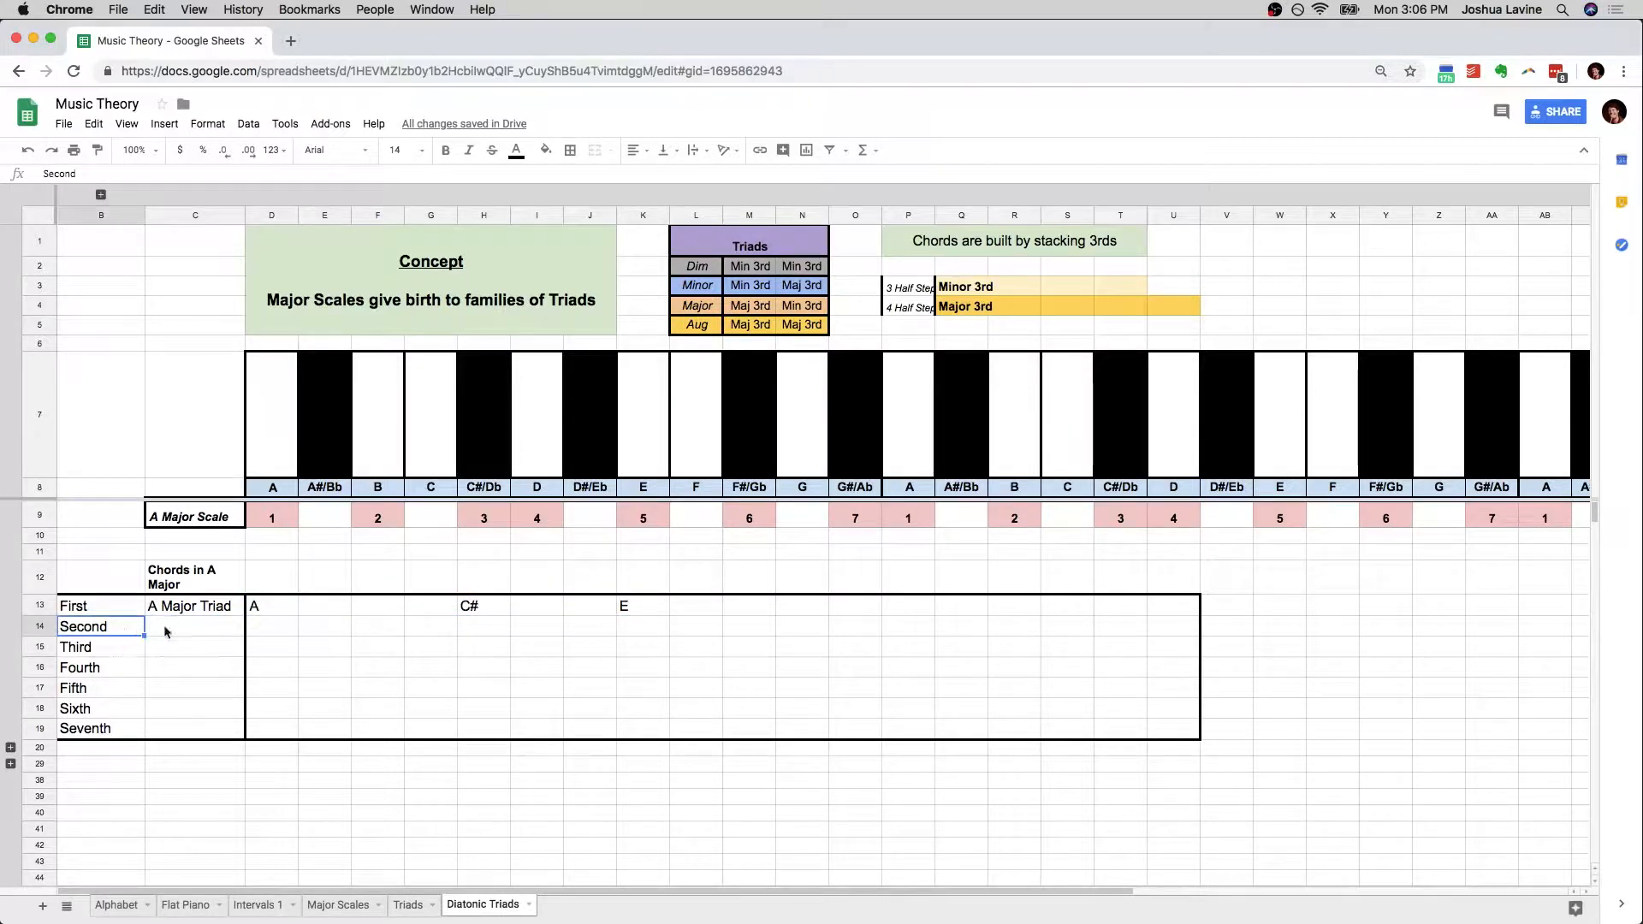
{"action": "left_click", "coordinate": [386, 489]}
{"action": "left_click", "coordinate": [386, 515]}
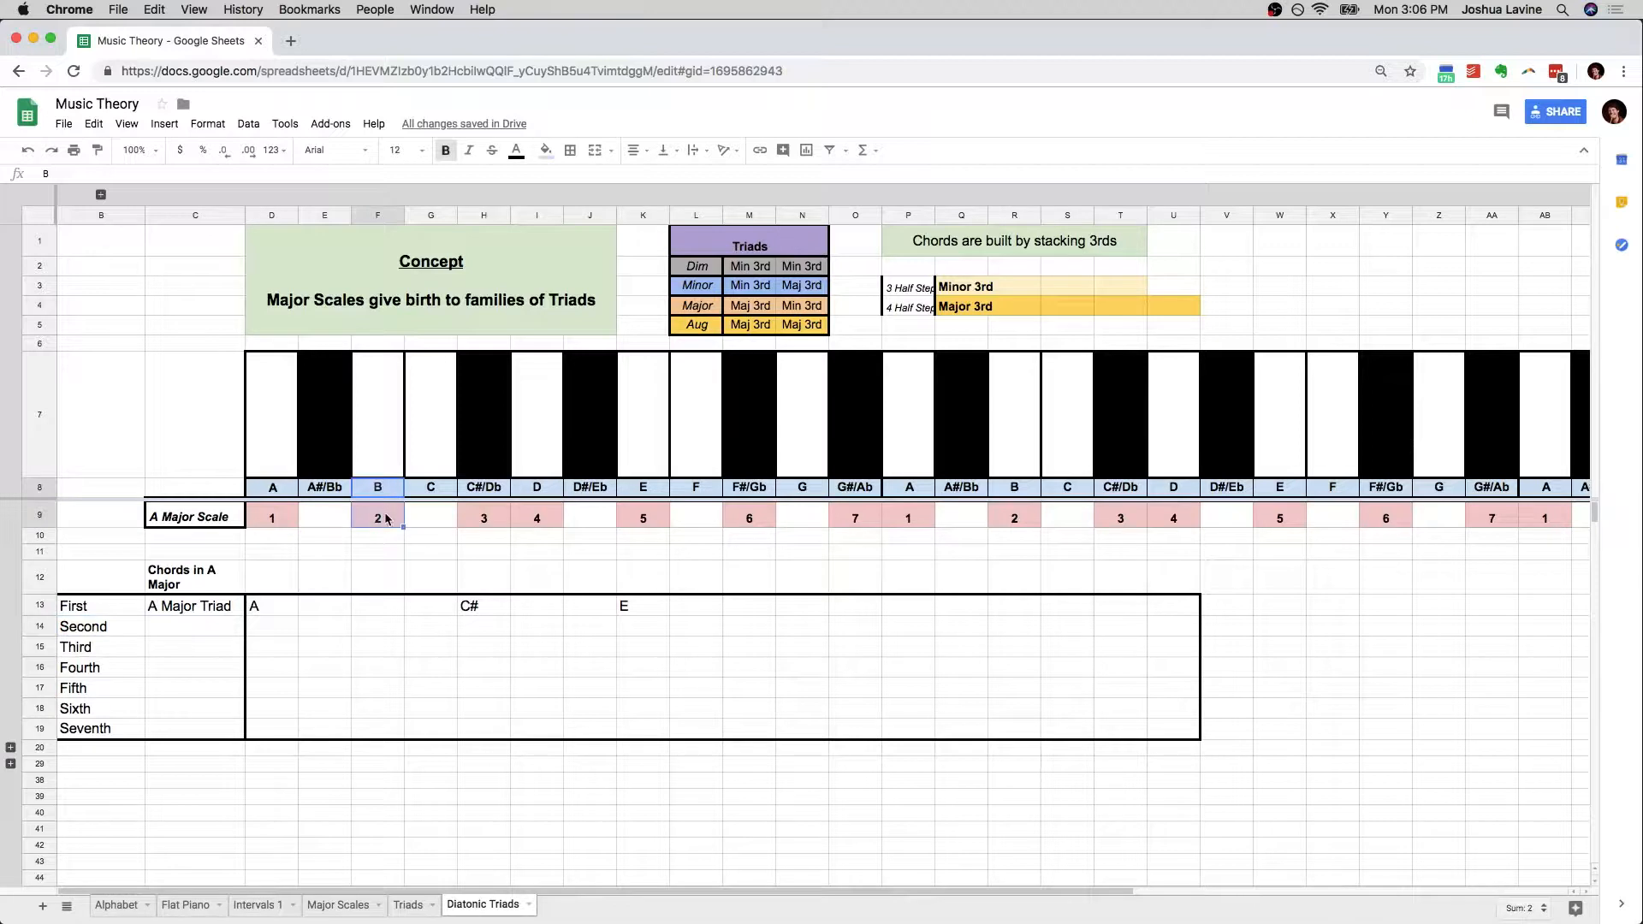
{"action": "left_click", "coordinate": [381, 630]}
{"action": "type", "text": "B"}
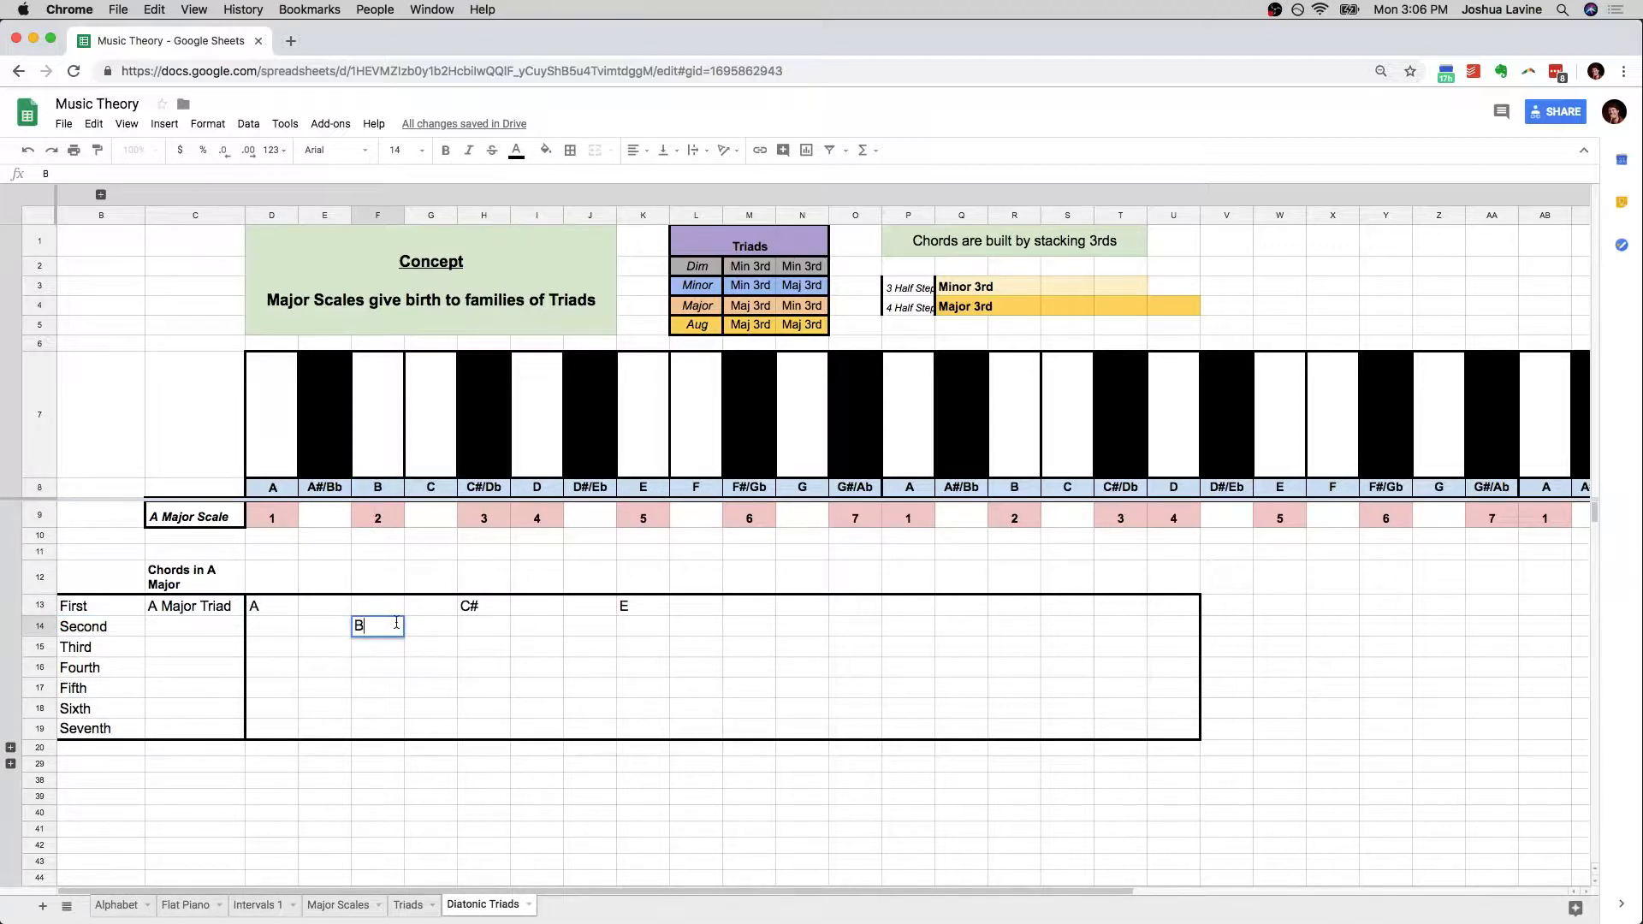
{"action": "key", "text": "Tab"}
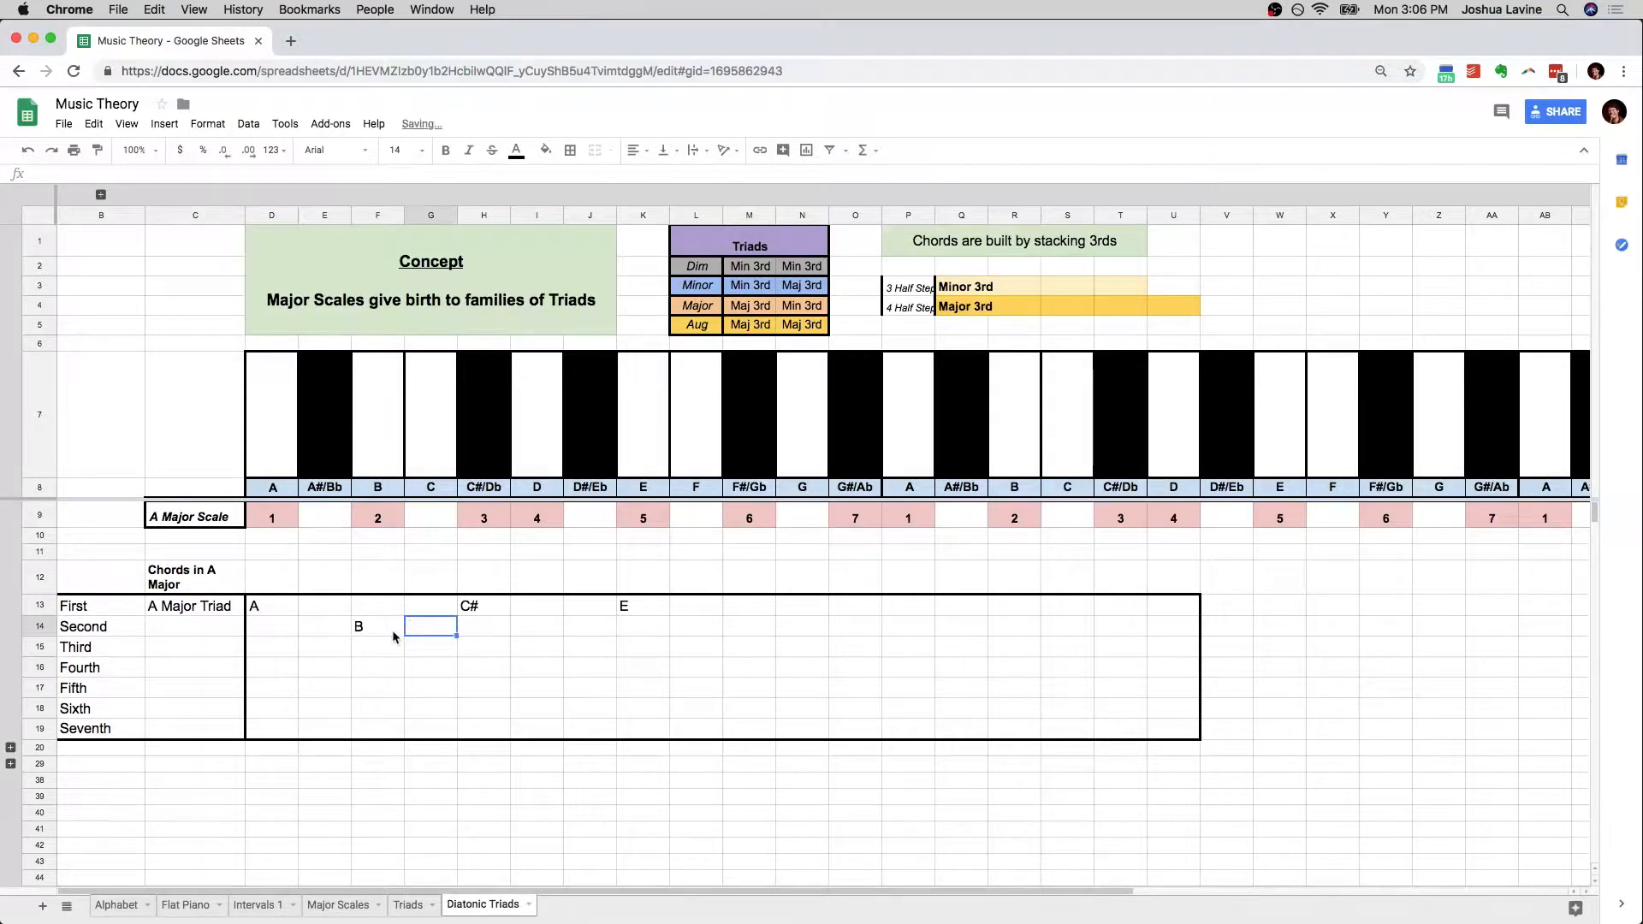
Complete the Second chord by entering D in I14 and F# in M14
{"action": "left_click", "coordinate": [388, 628]}
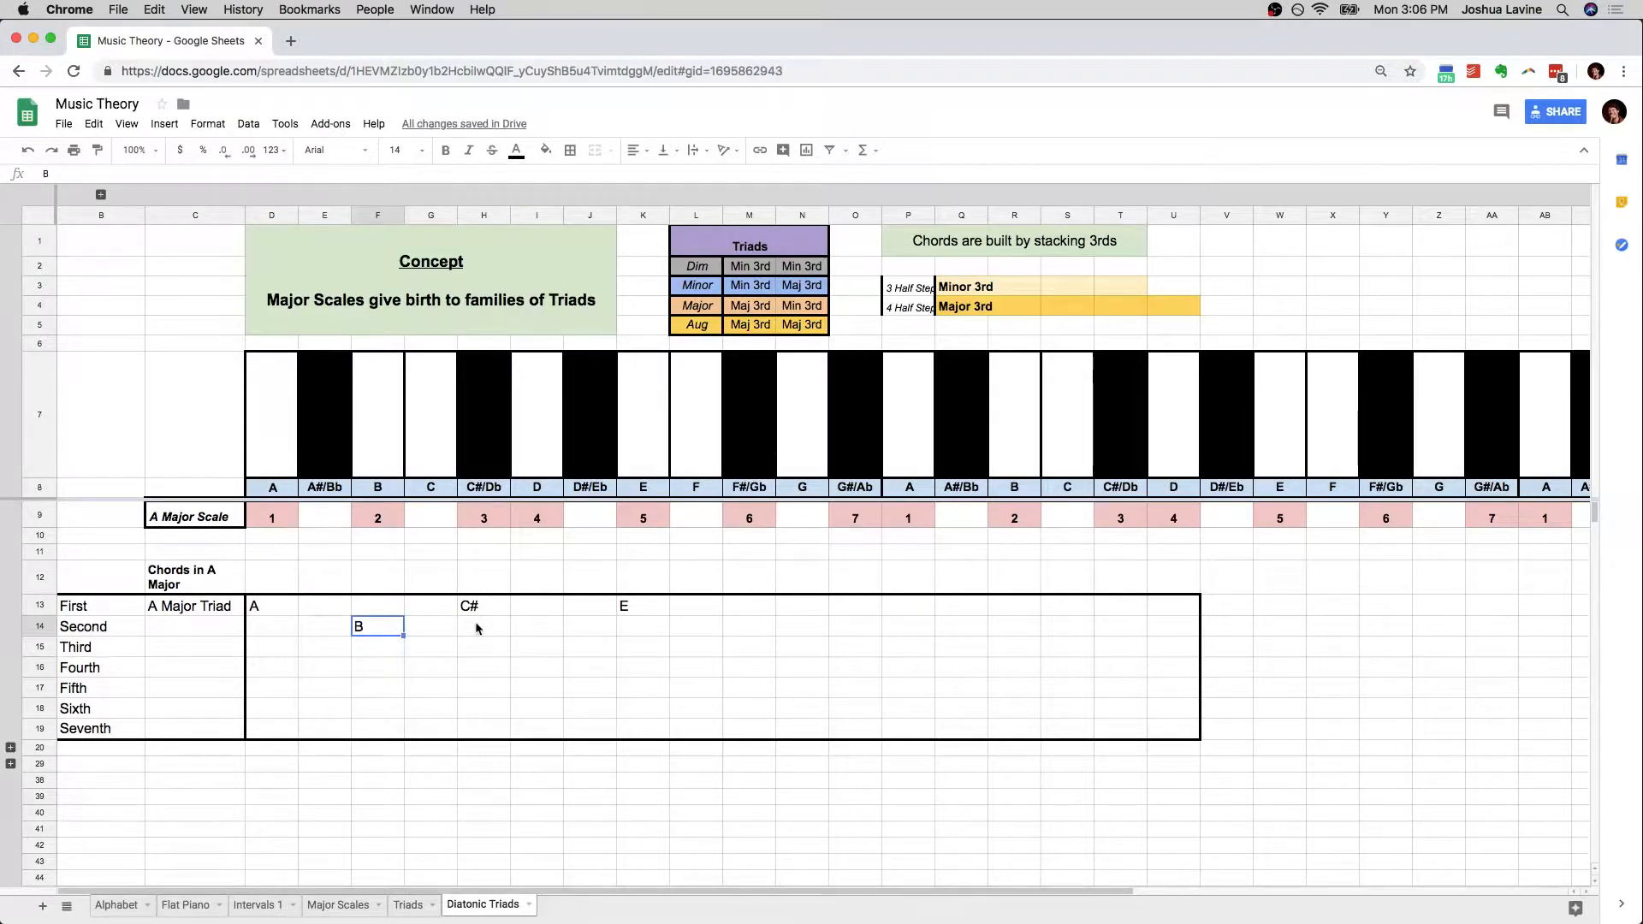
{"action": "left_click", "coordinate": [534, 627]}
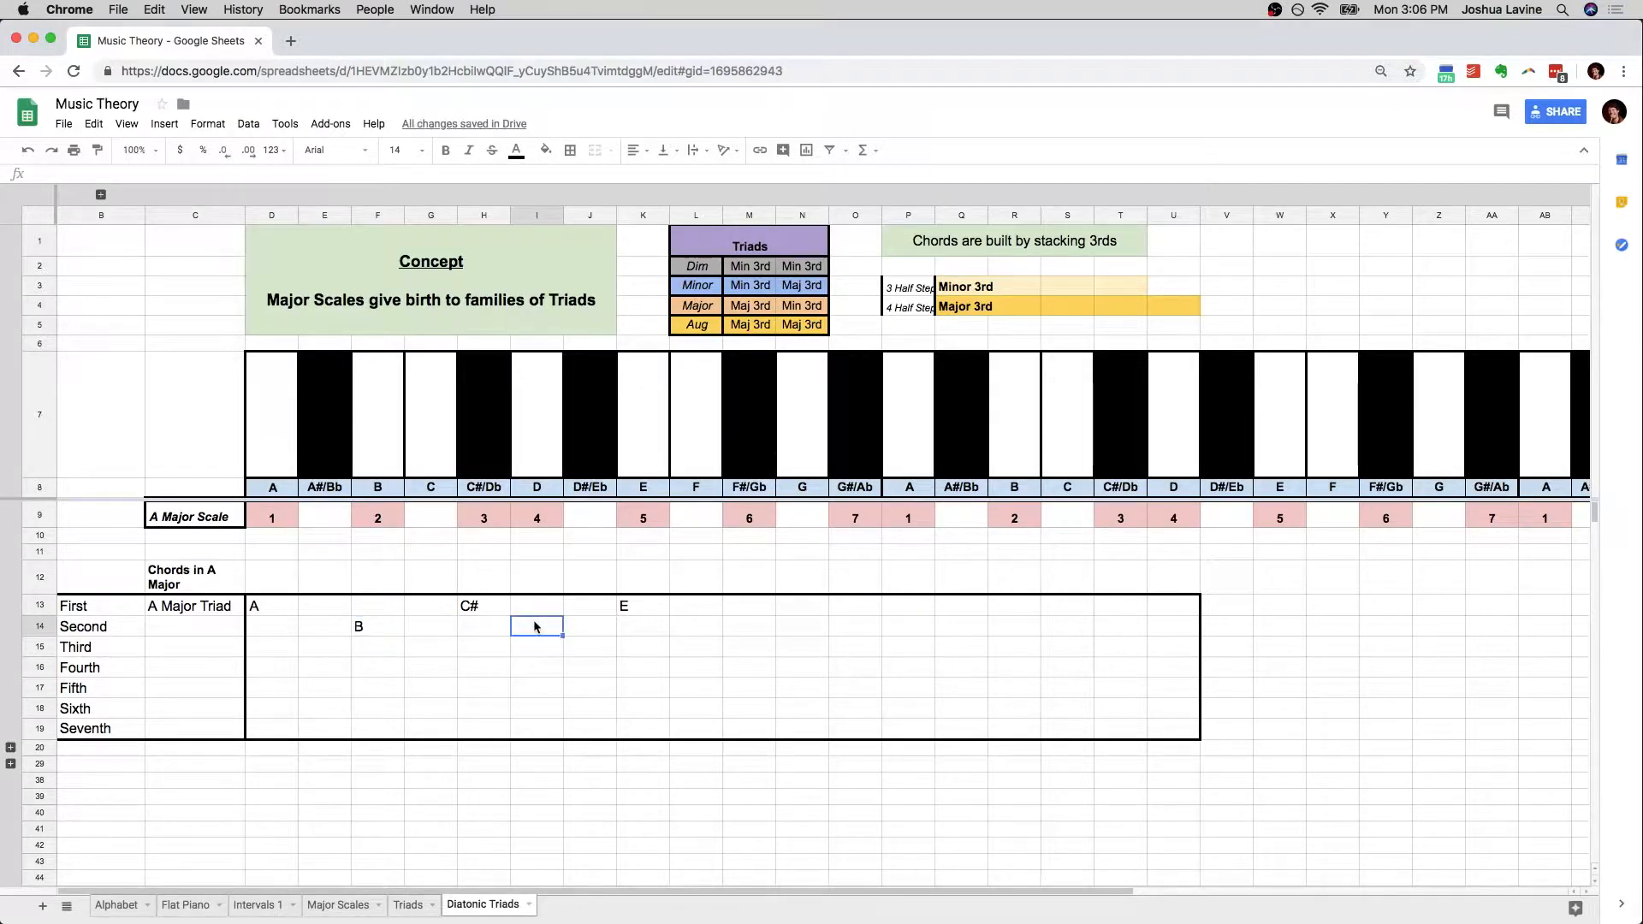
{"action": "type", "text": "D"}
{"action": "key", "text": "Tab"}
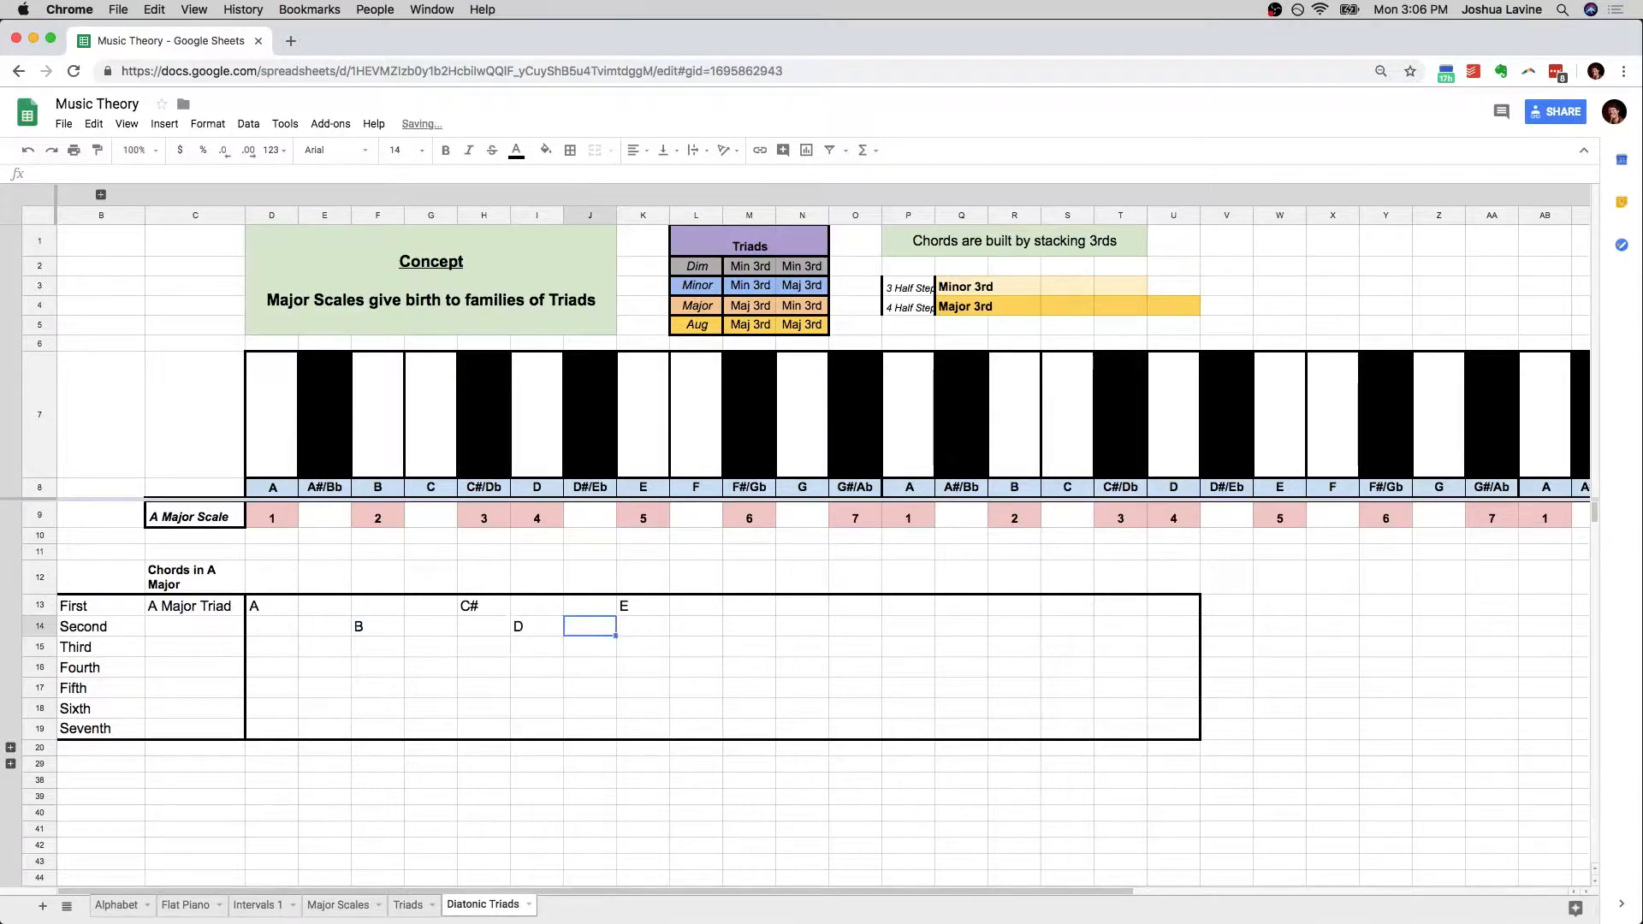
{"action": "left_click", "coordinate": [748, 627]}
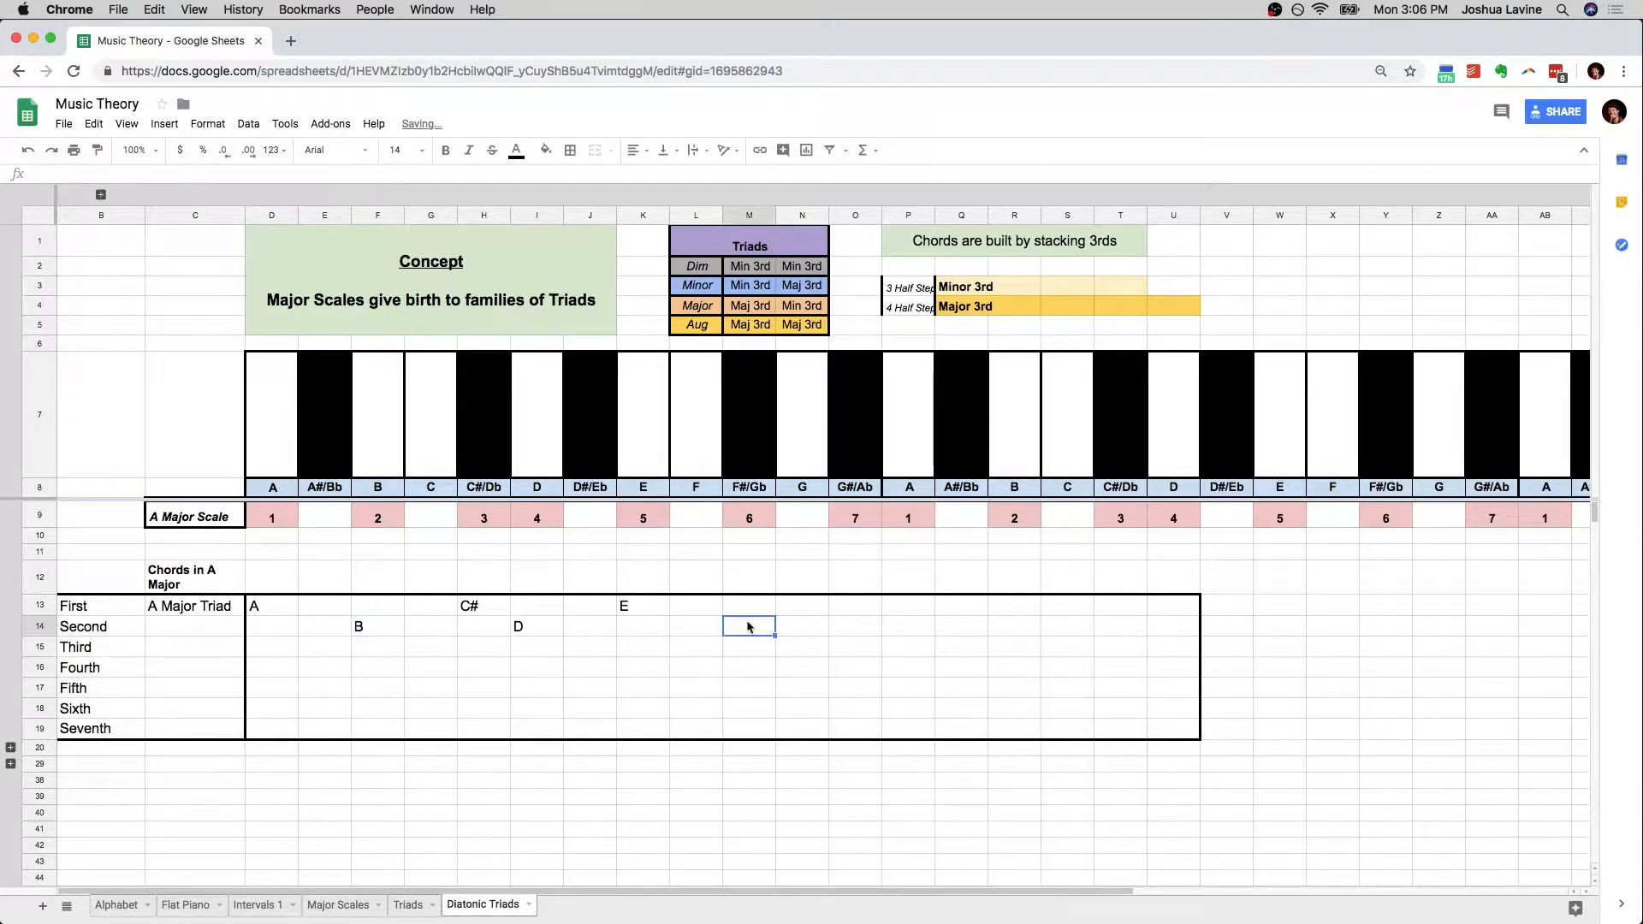
{"action": "type", "text": "F#"}
{"action": "key", "text": "Return"}
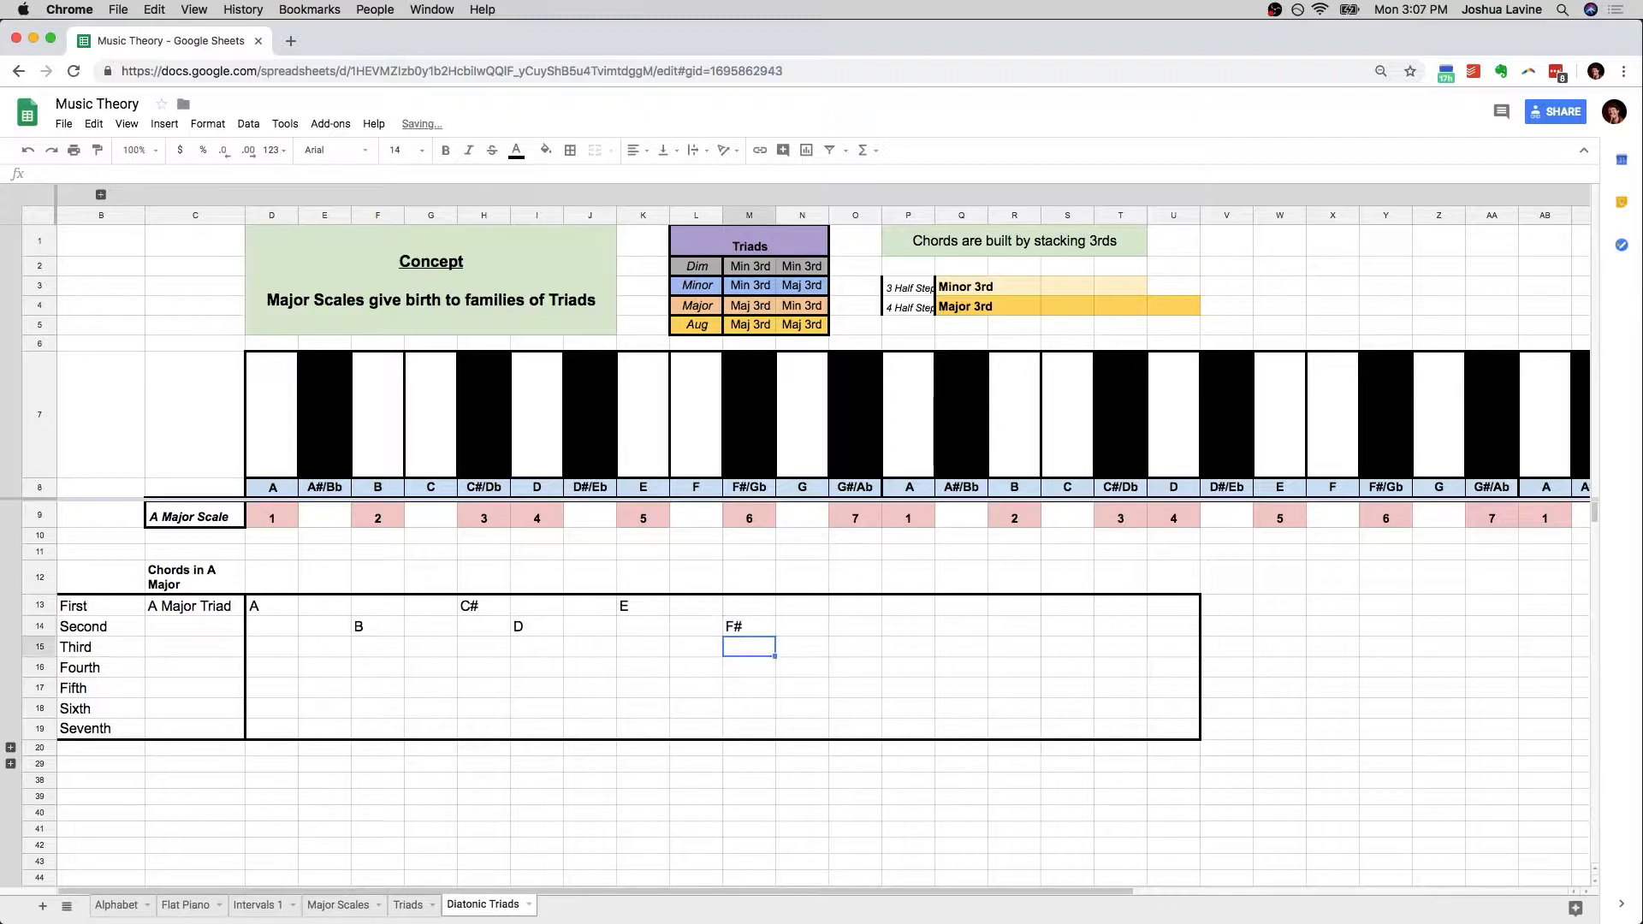
Compare the Second chord's intervals with the Minor row of the Triads table and enter "B Minor Triad" in C14
{"action": "left_click", "coordinate": [366, 628]}
{"action": "left_click_drag", "start_coordinate": [467, 628], "coordinate": [735, 628]}
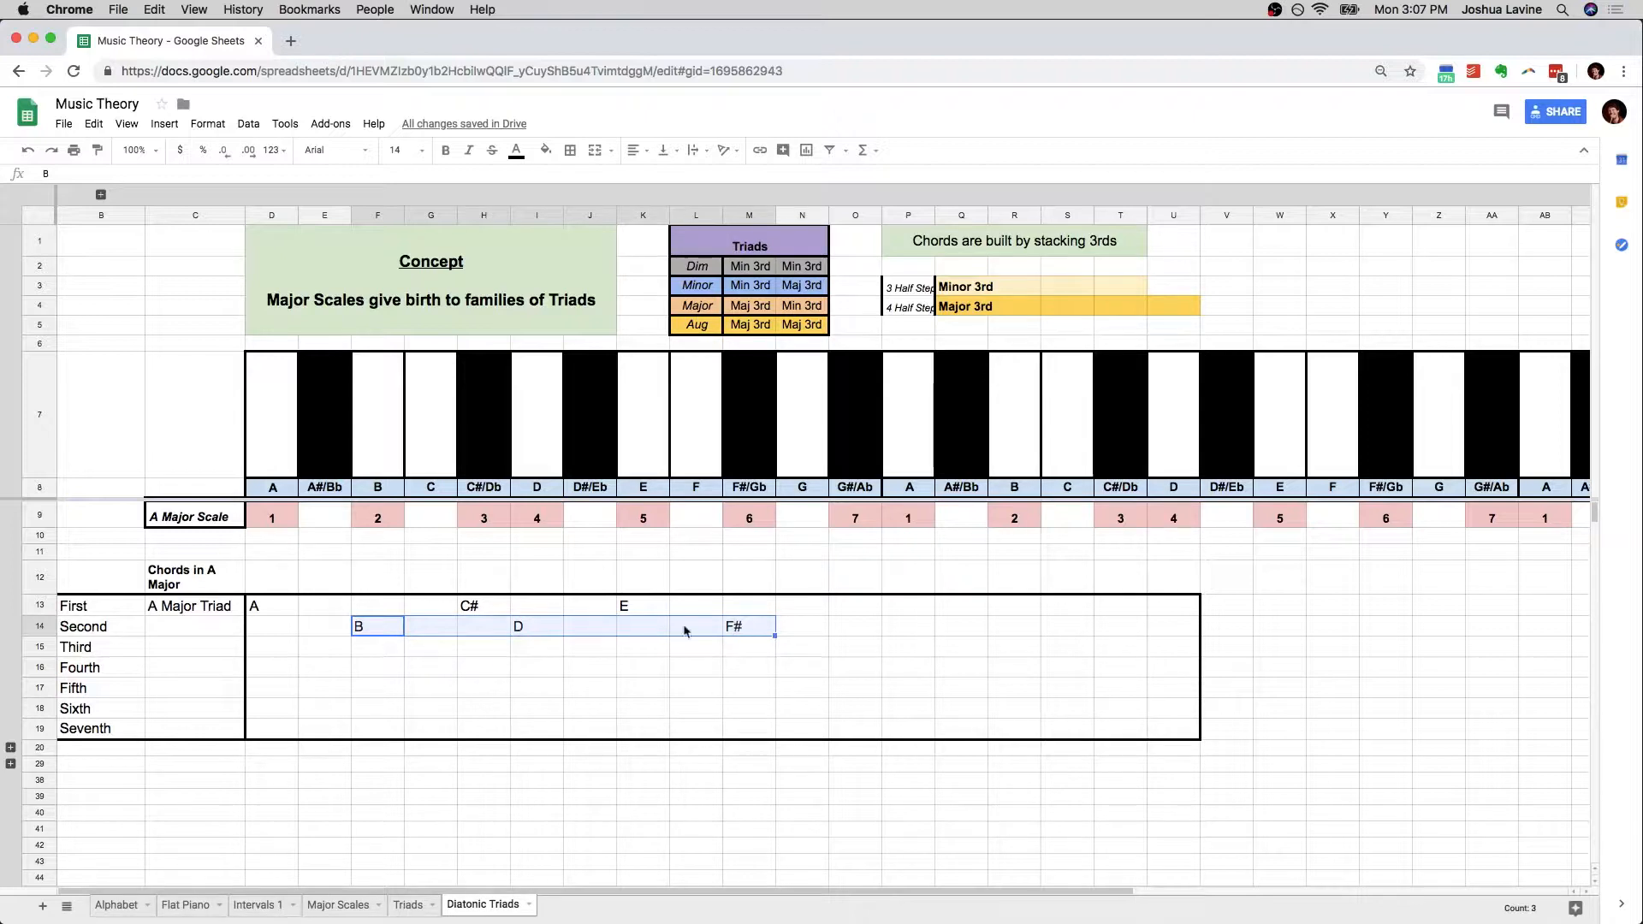
{"action": "left_click_drag", "start_coordinate": [377, 628], "coordinate": [532, 633]}
{"action": "left_click", "coordinate": [533, 633]}
{"action": "left_click", "coordinate": [755, 630], "text": "shift"}
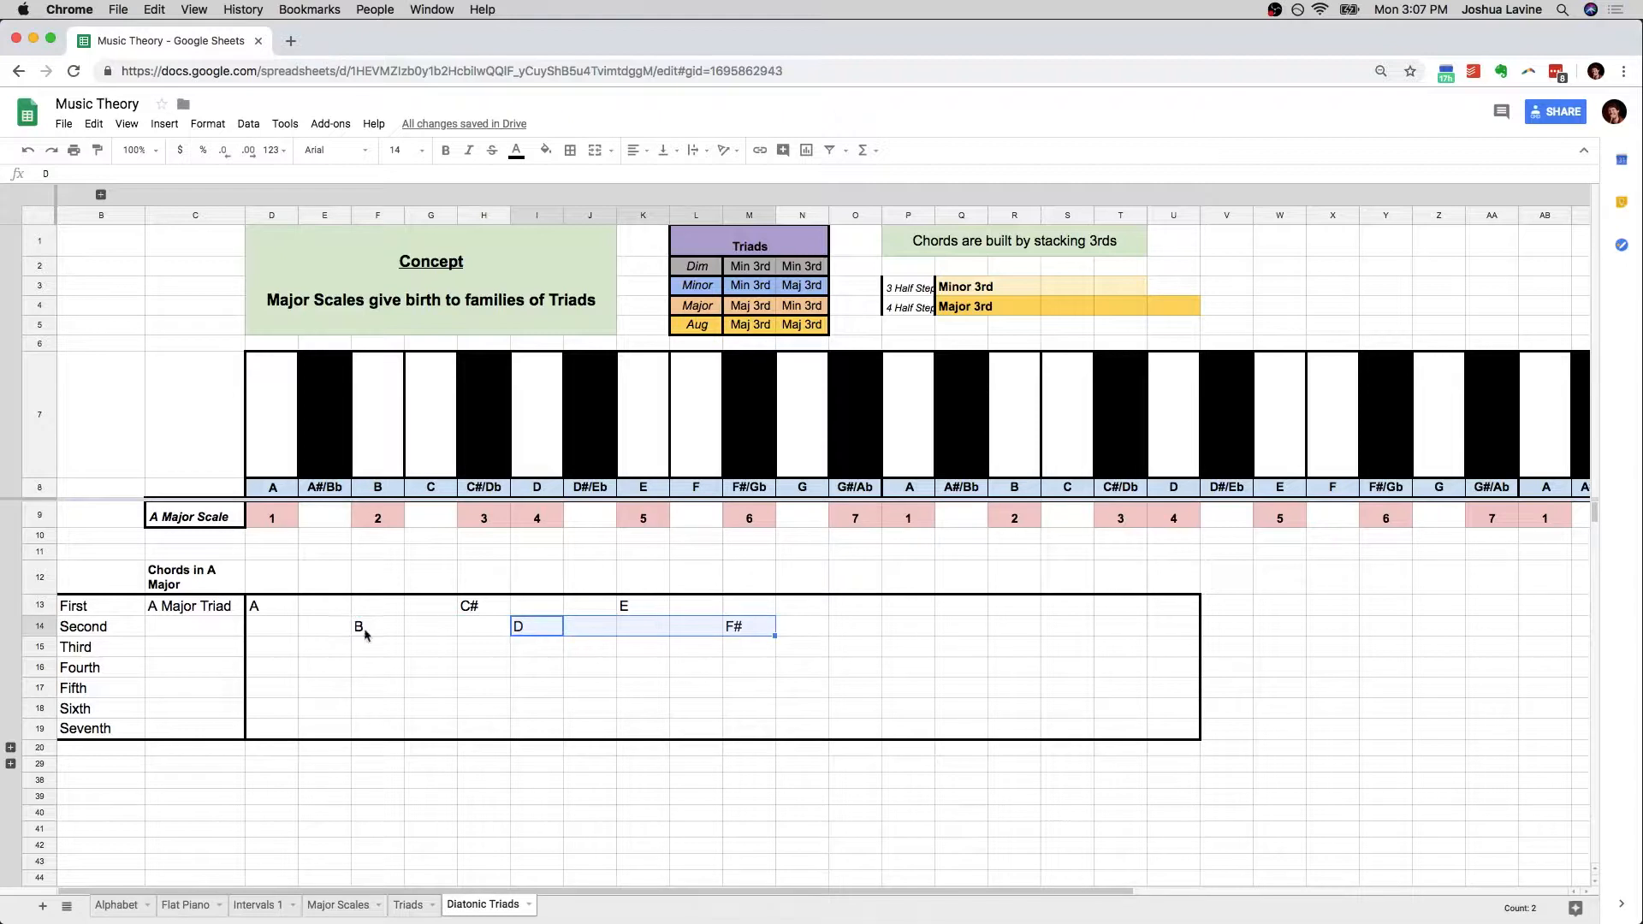
{"action": "left_click", "coordinate": [214, 631]}
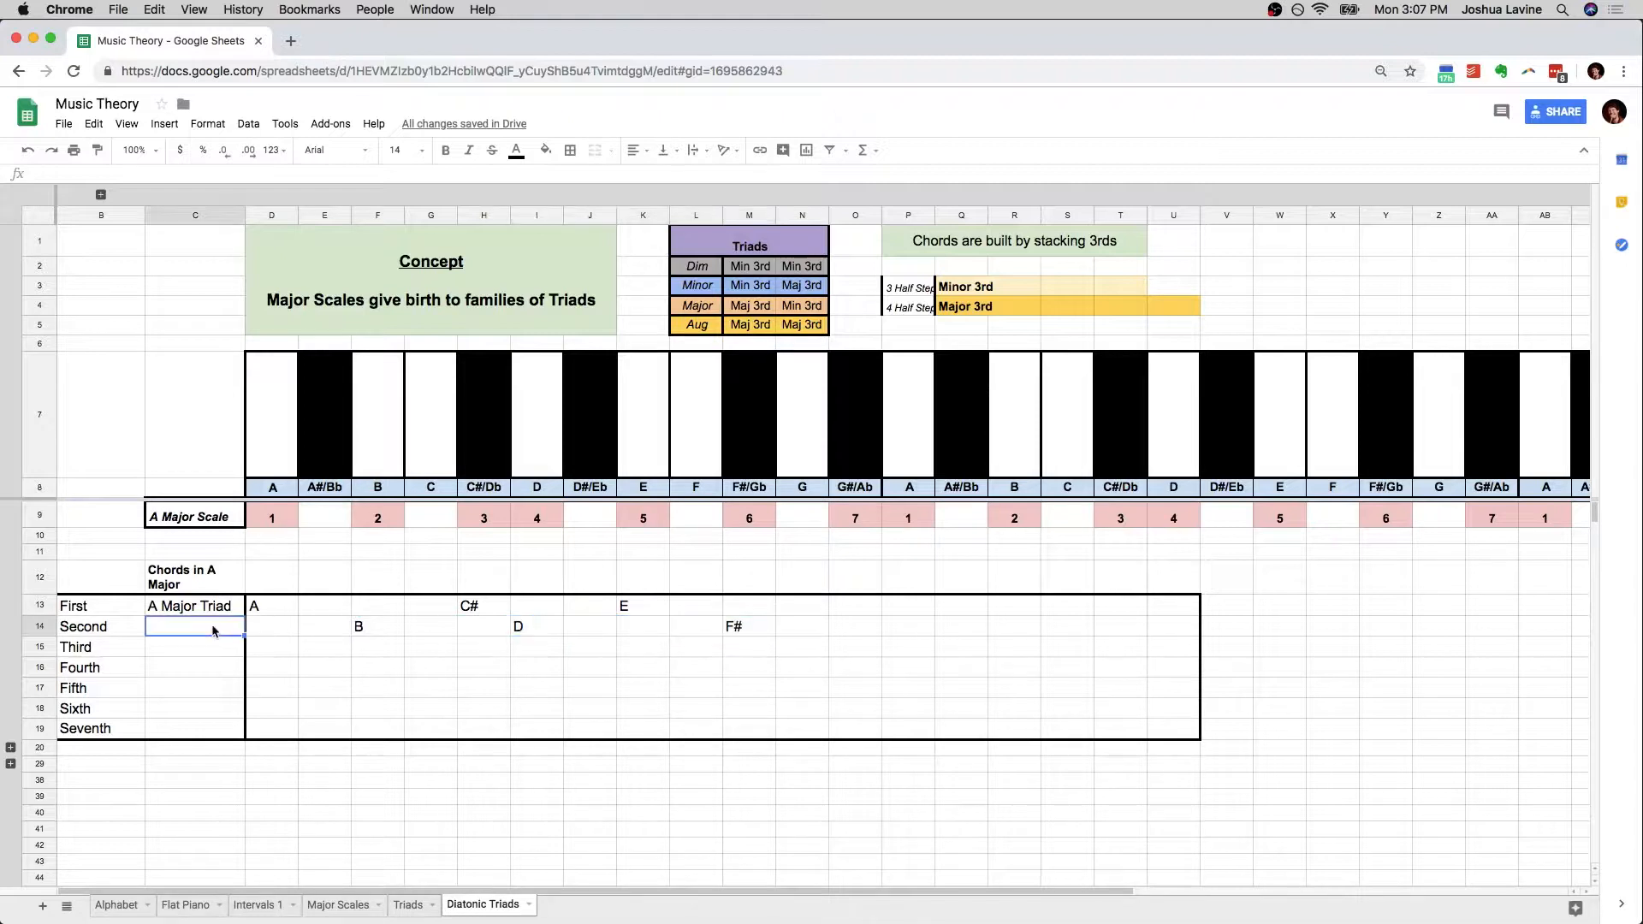
{"action": "left_click", "coordinate": [760, 291]}
{"action": "left_click", "coordinate": [793, 292]}
{"action": "left_click", "coordinate": [714, 295]}
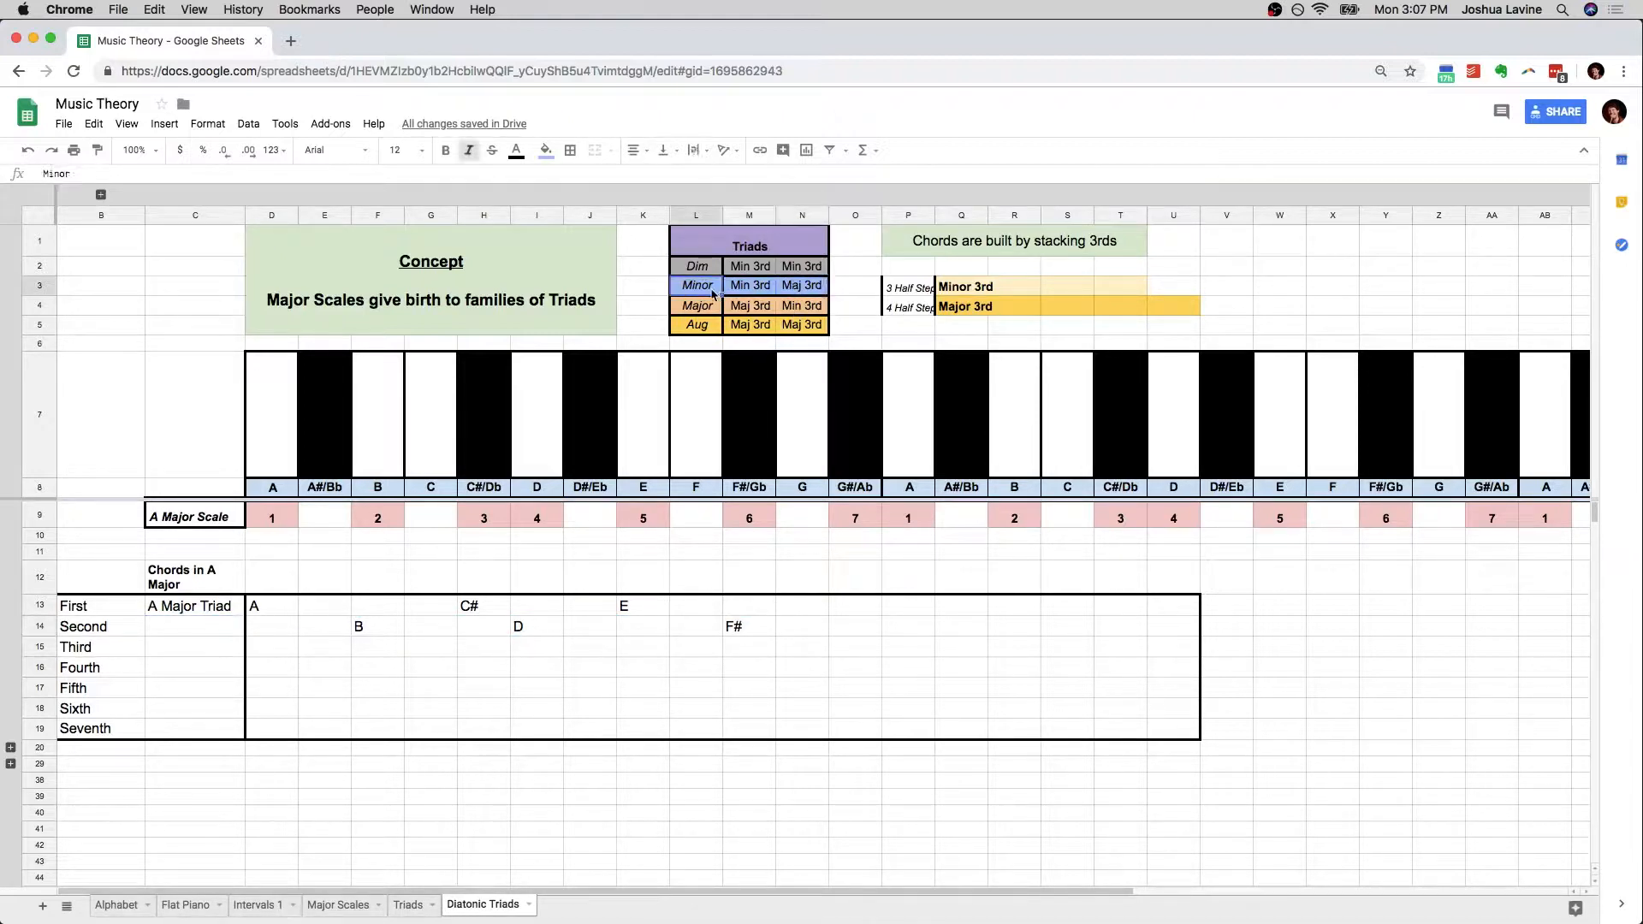
{"action": "left_click", "coordinate": [187, 633]}
{"action": "type", "text": "B"}
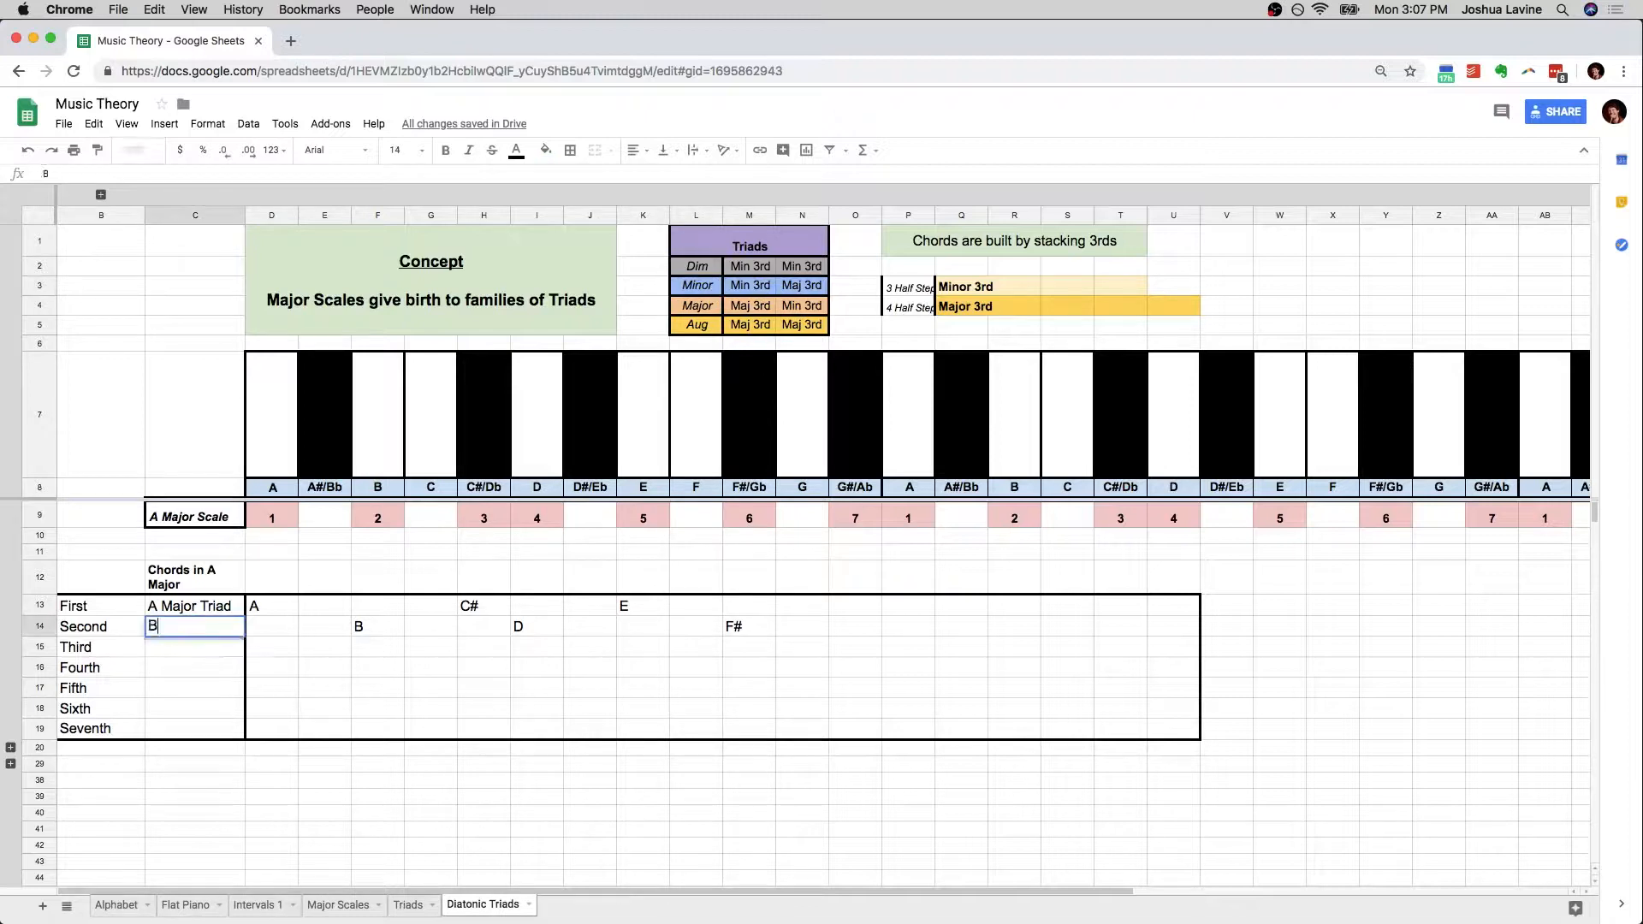
{"action": "type", "text": " Minor Triad"}
{"action": "key", "text": "Return"}
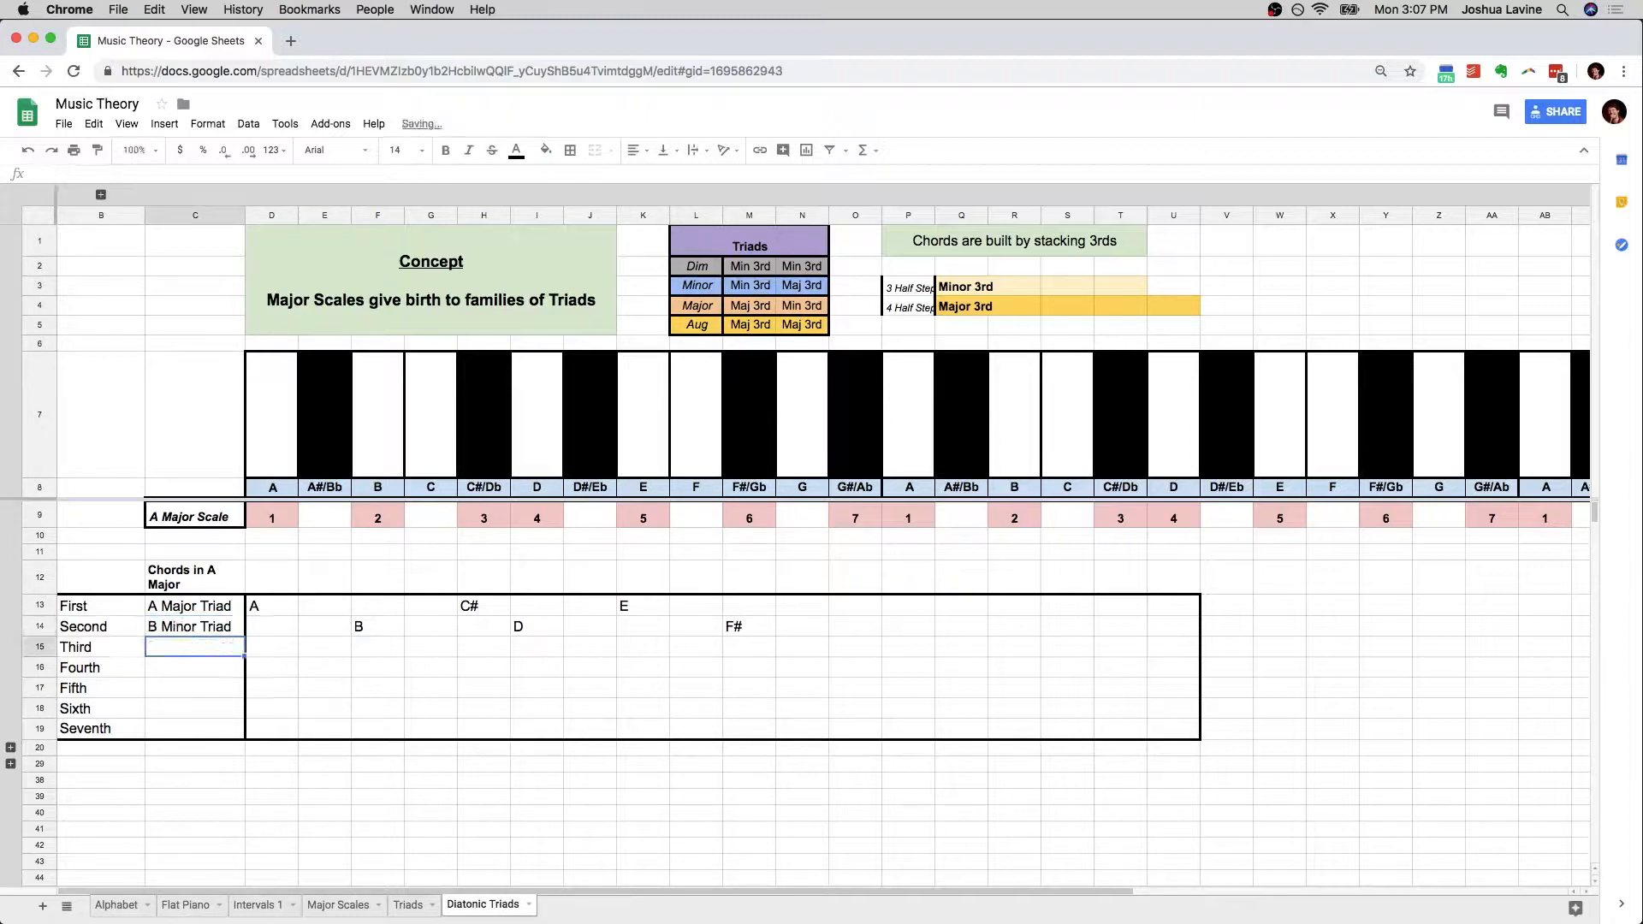
Start the Third chord by entering C# in H15 as its root and E in K15 as its second note
{"action": "left_click", "coordinate": [377, 630]}
{"action": "left_click", "coordinate": [493, 644]}
{"action": "type", "text": "C#"}
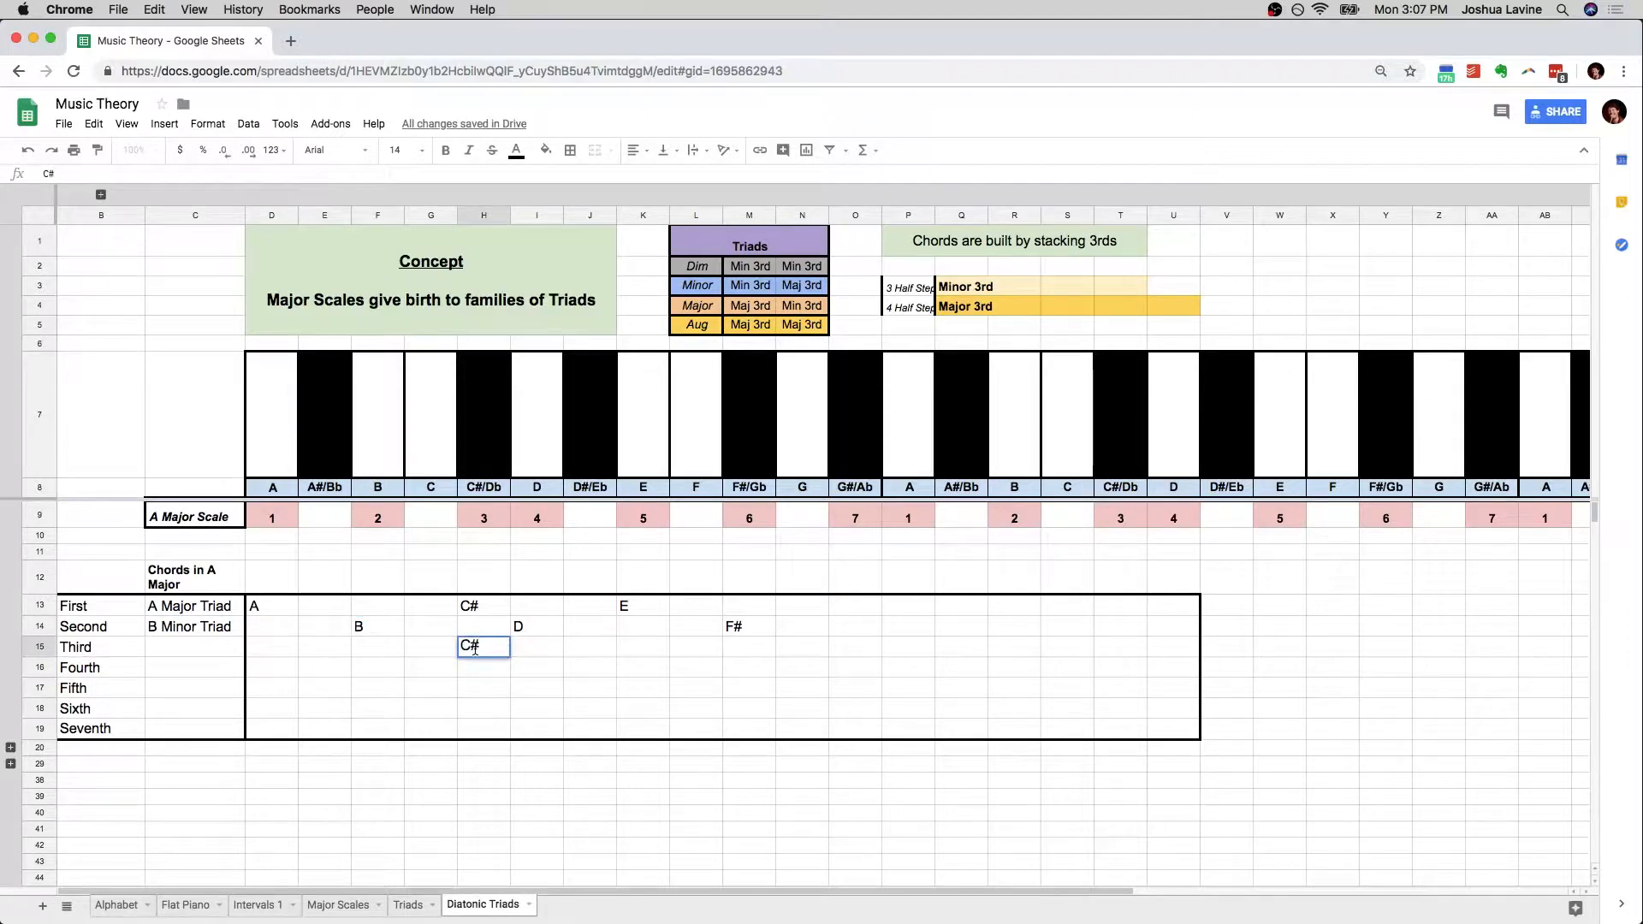
{"action": "key", "text": "Tab"}
{"action": "left_click", "coordinate": [492, 648]}
{"action": "key", "text": "Right"}
{"action": "key", "text": "Right"}
{"action": "key", "text": "Right"}
{"action": "type", "text": "#"}
{"action": "key", "text": "BackSpace"}
{"action": "type", "text": "E"}
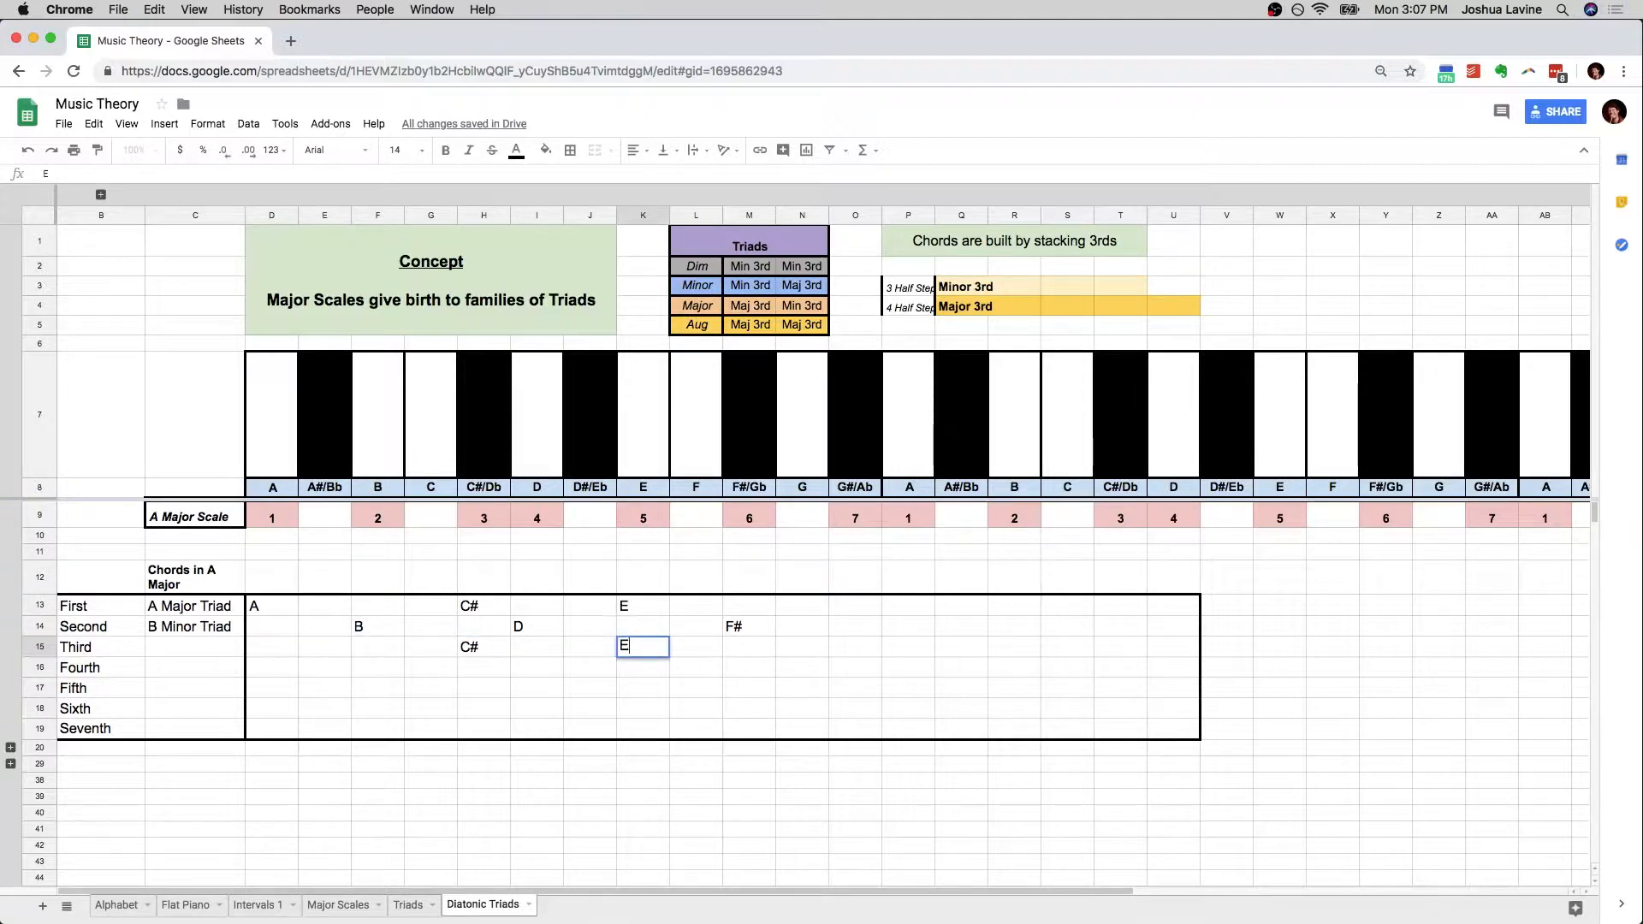
Enter G# in O15 as the third note of the Third chord
{"action": "key", "text": "Right"}
{"action": "key", "text": "Right"}
{"action": "key", "text": "Right"}
{"action": "key", "text": "Right"}
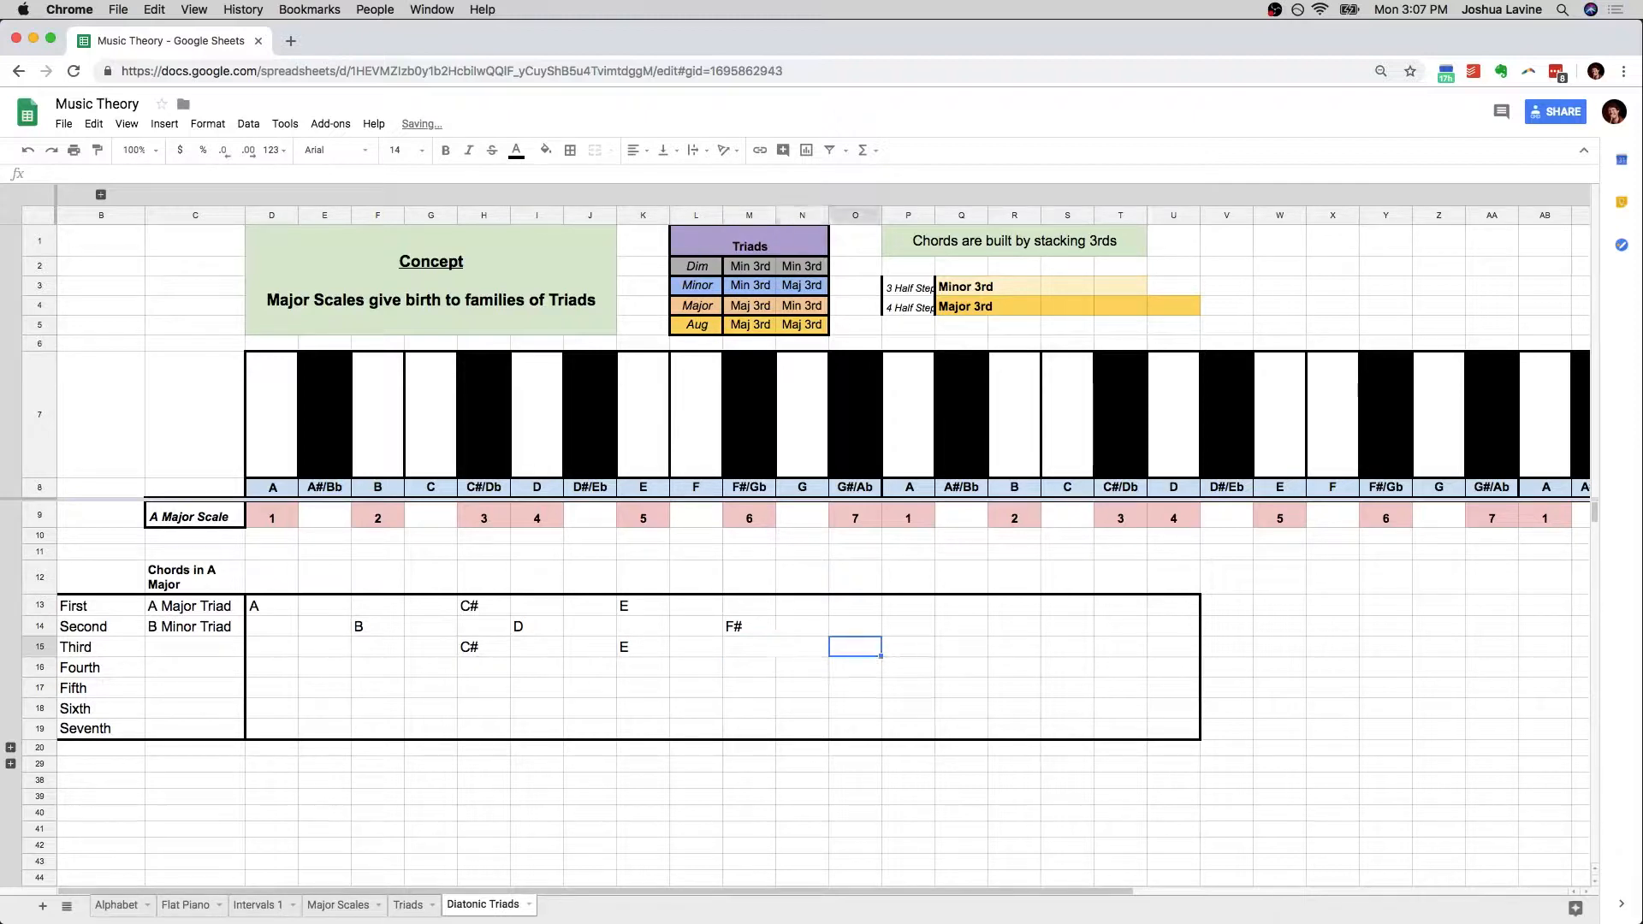
{"action": "type", "text": "G#"}
{"action": "key", "text": "Return"}
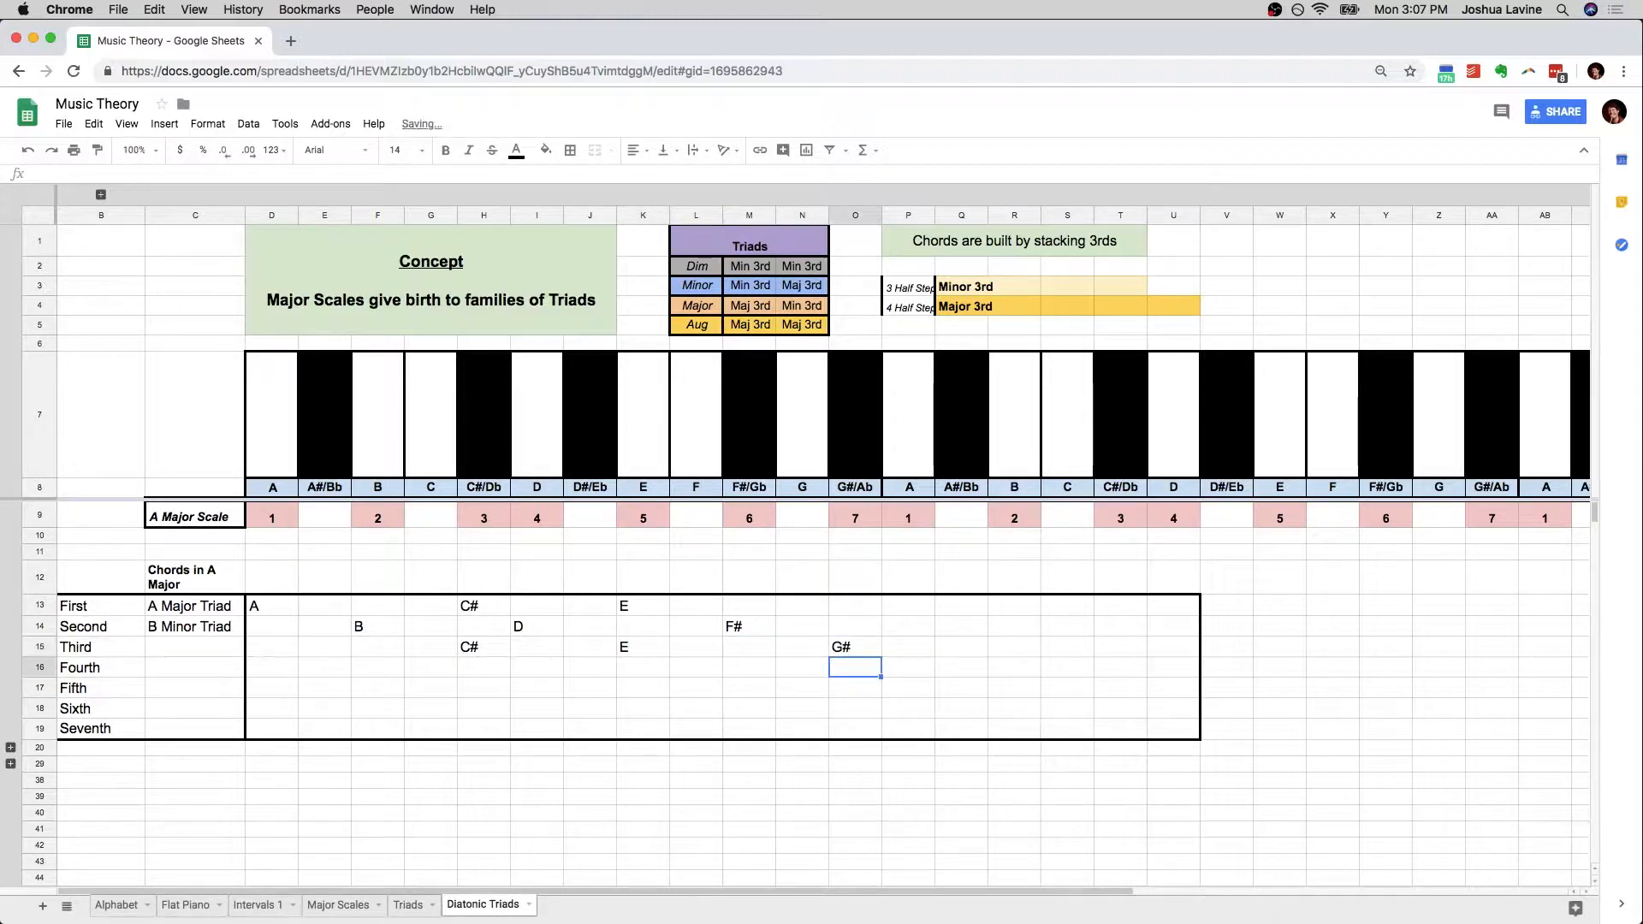
Compare the Third chord's intervals with the Minor row of the Triads table and enter "C# Minor Triad" in C15
{"action": "left_click_drag", "start_coordinate": [481, 644], "coordinate": [858, 656]}
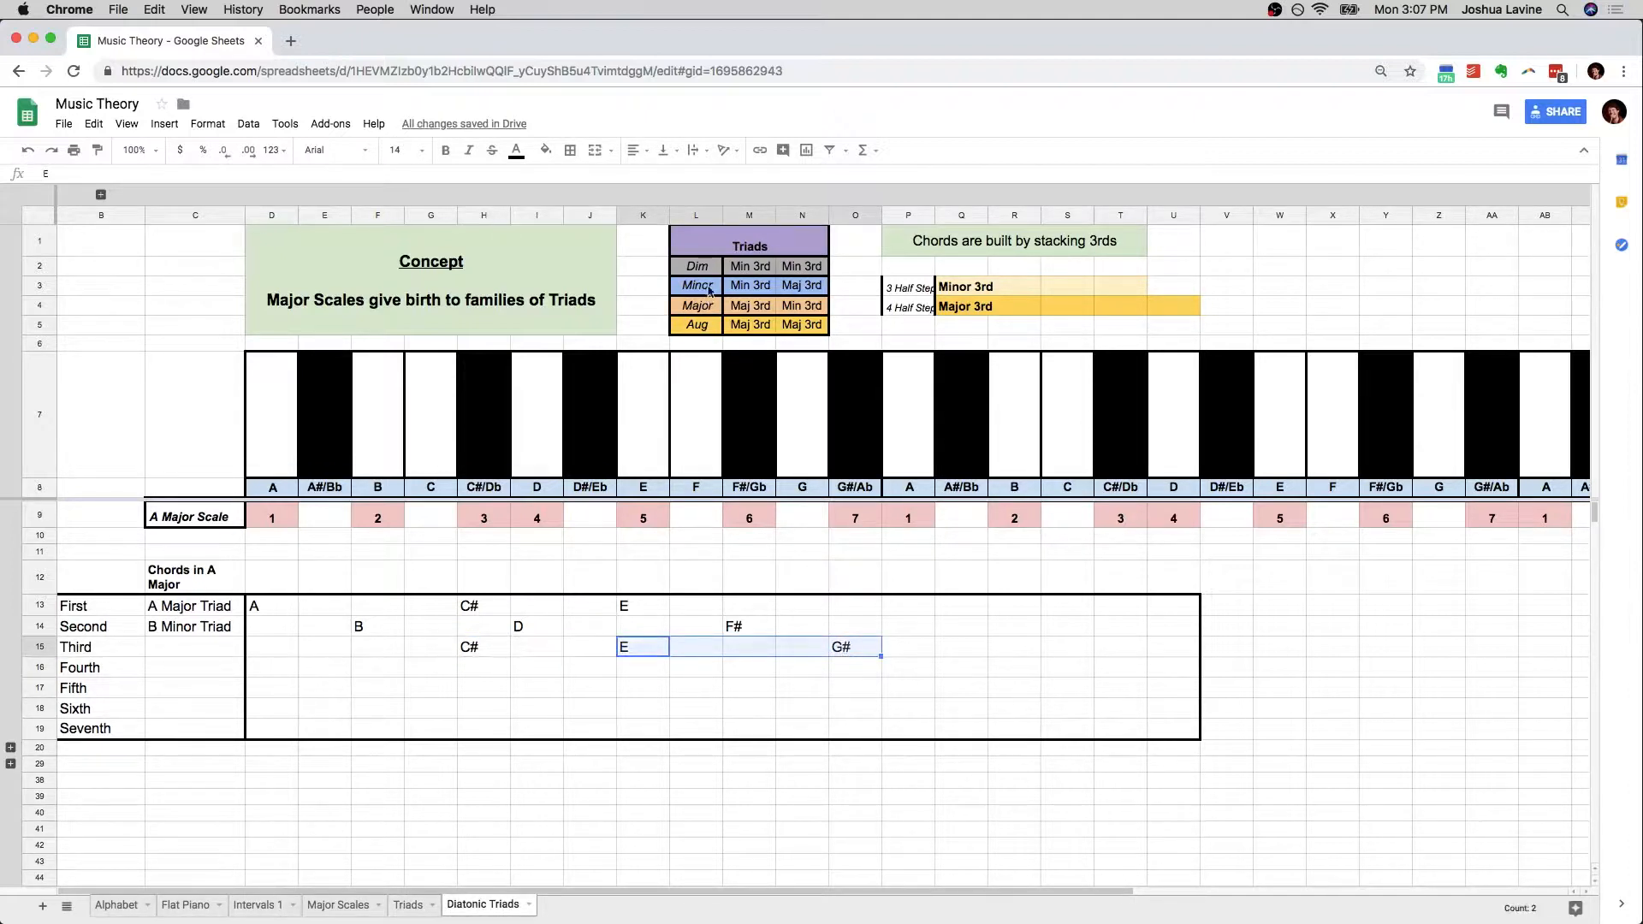
{"action": "left_click_drag", "start_coordinate": [801, 287], "coordinate": [768, 295]}
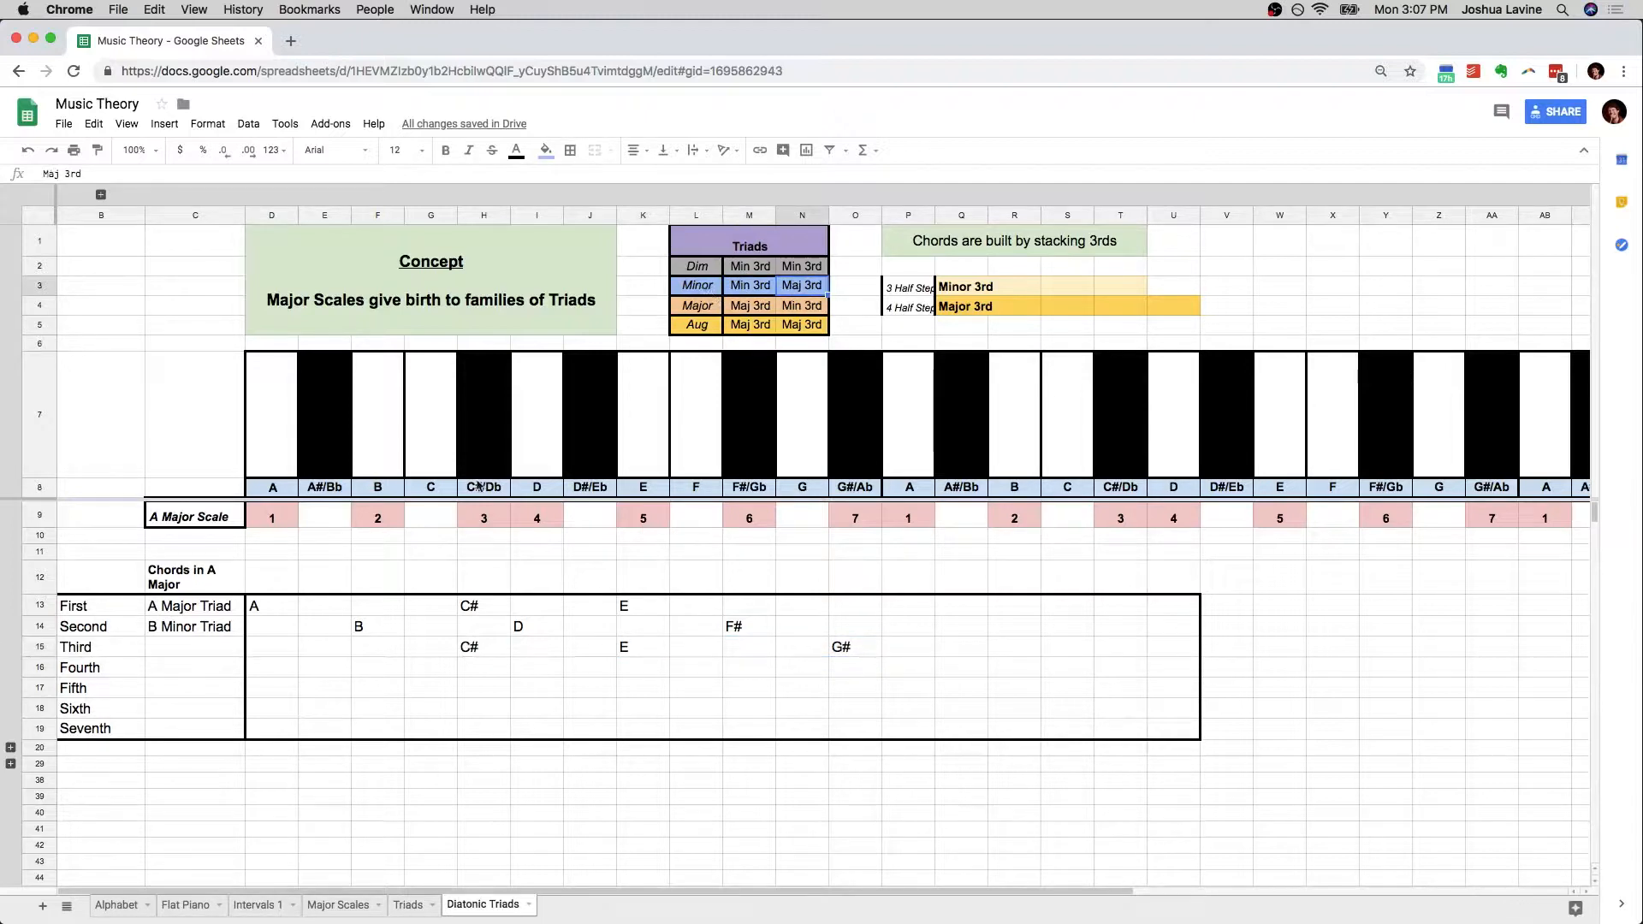
{"action": "left_click", "coordinate": [469, 649]}
{"action": "left_click", "coordinate": [193, 650]}
{"action": "type", "text": "C# Minor Triad"}
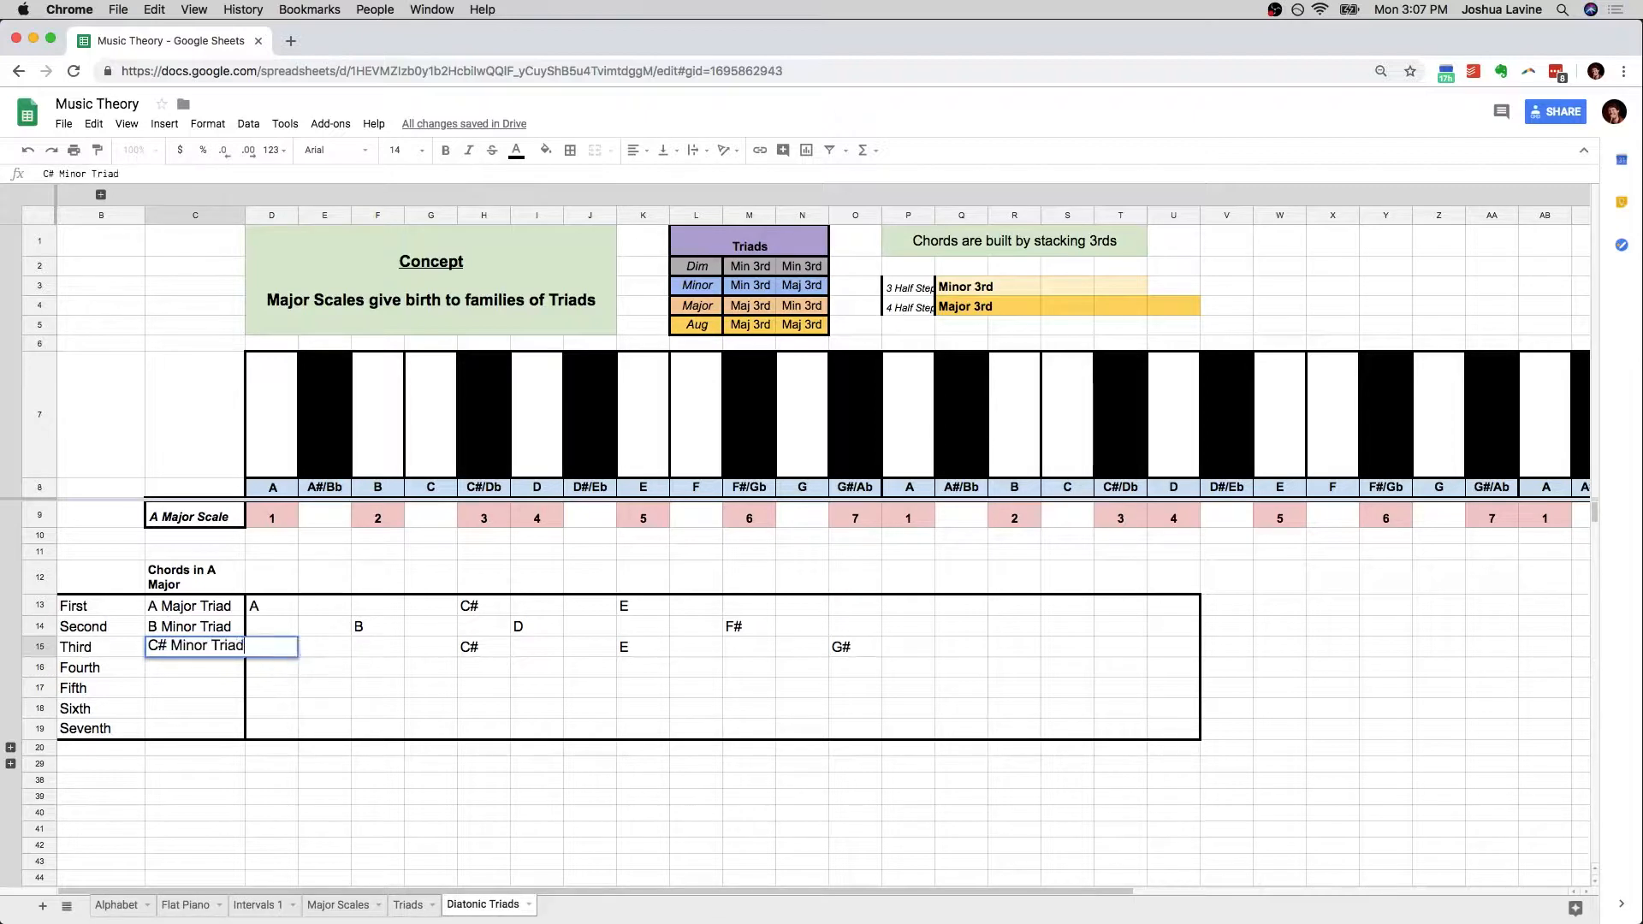
{"action": "key", "text": "Return"}
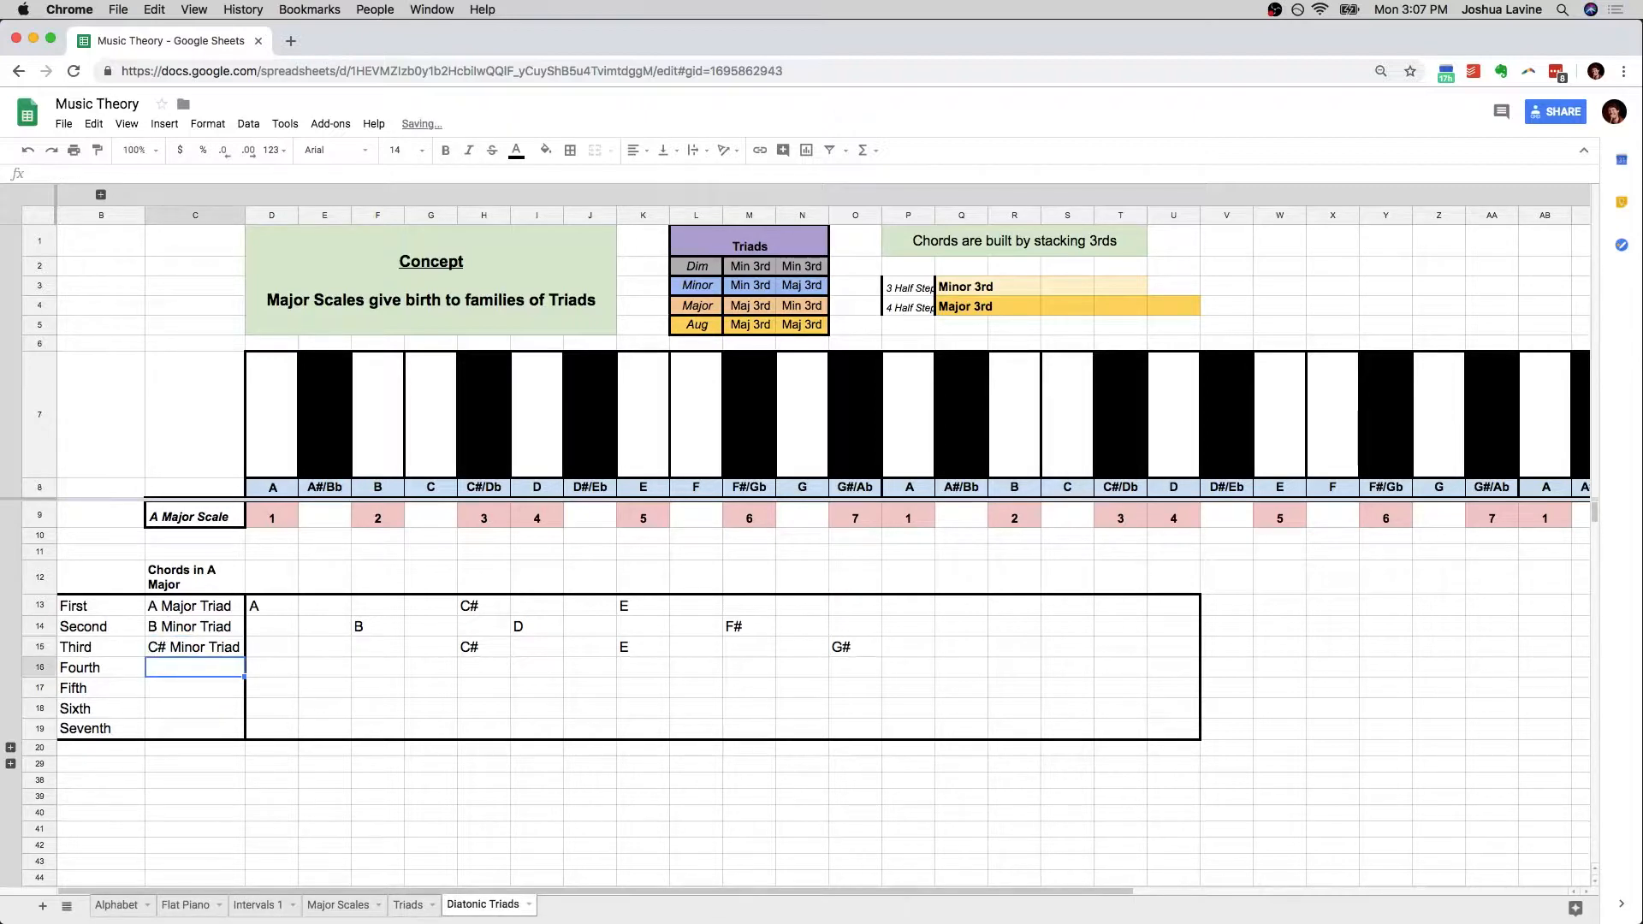
Build the Fourth chord in row 16 by entering D in I16, F# in M16 and A in P16
{"action": "left_click", "coordinate": [526, 669]}
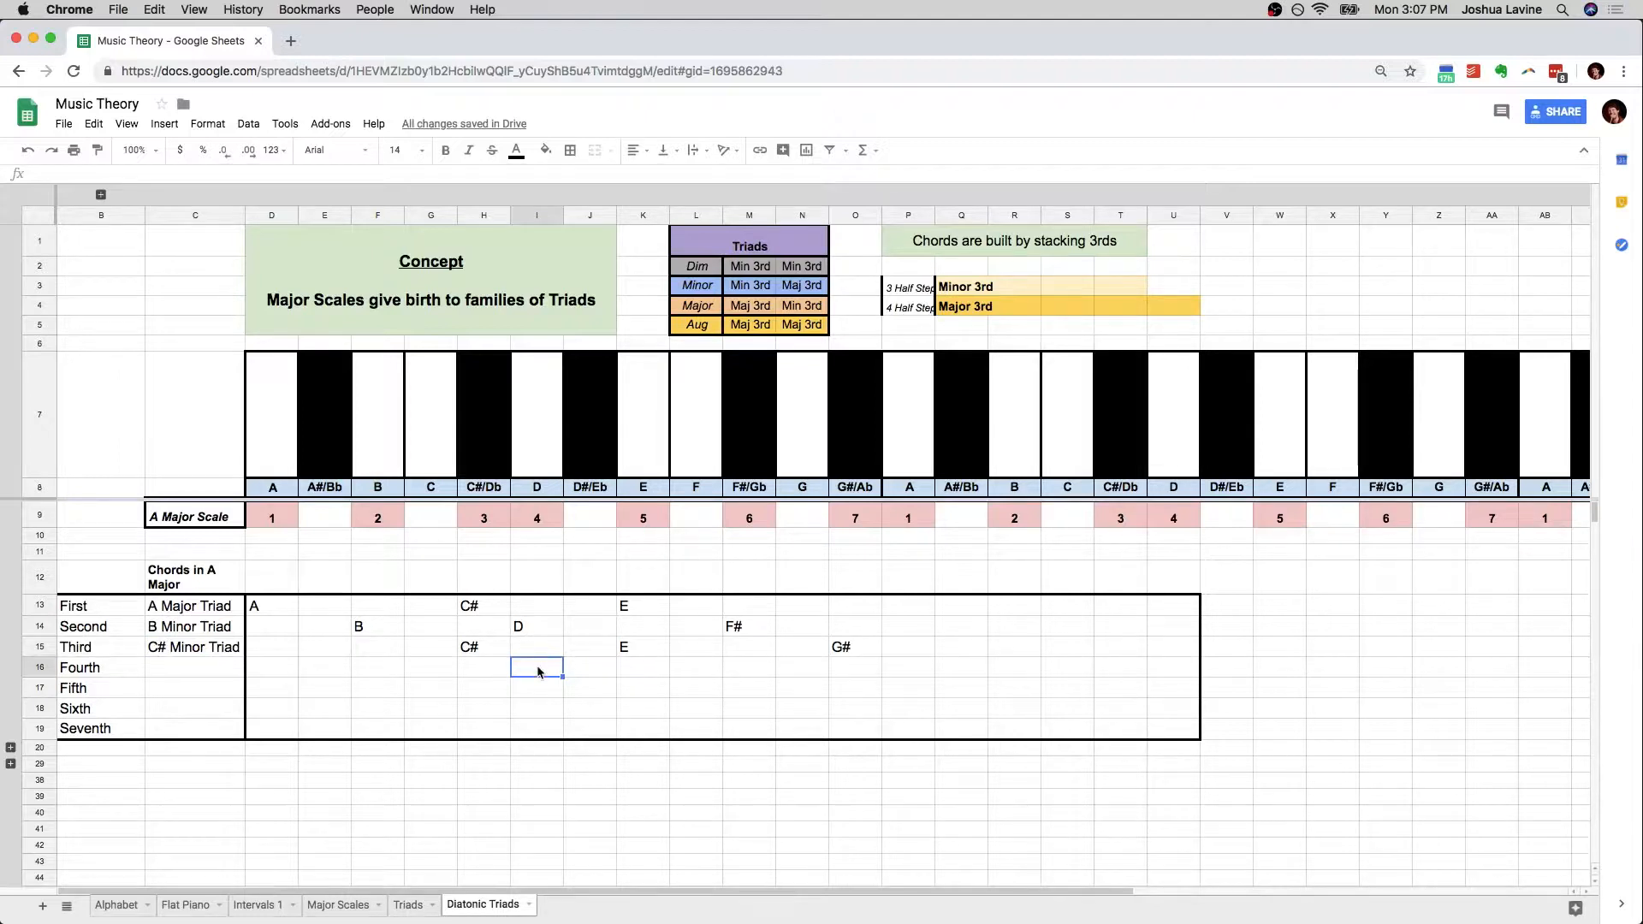
{"action": "type", "text": "D"}
{"action": "key", "text": "Tab"}
{"action": "key", "text": "Tab"}
{"action": "key", "text": "Tab"}
{"action": "key", "text": "Tab"}
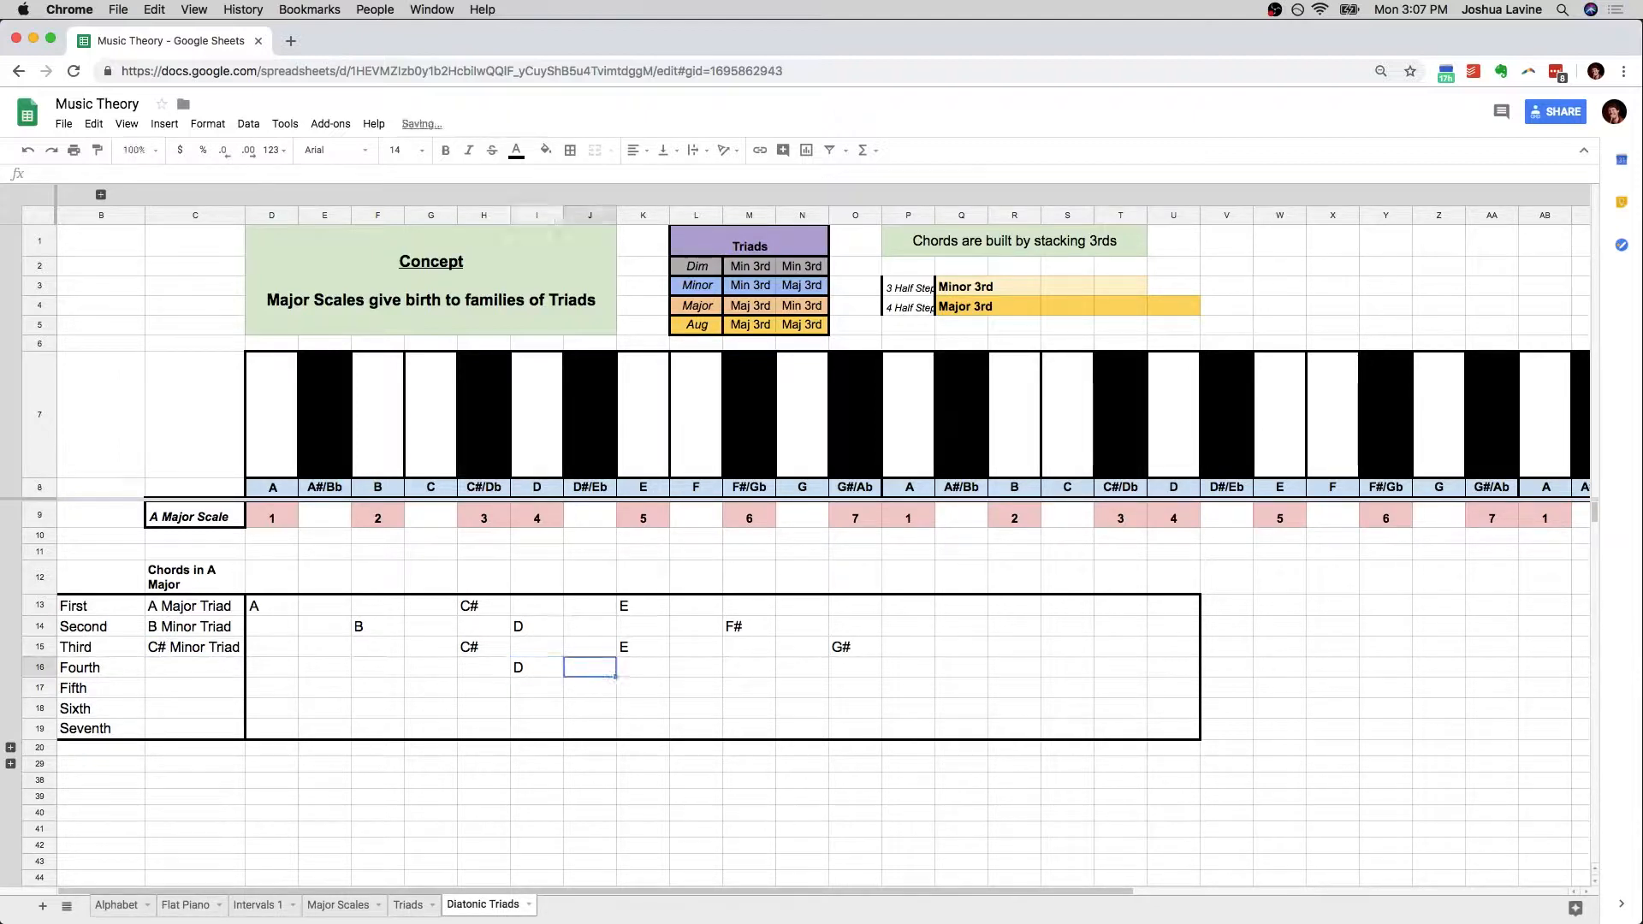
{"action": "type", "text": "F#"}
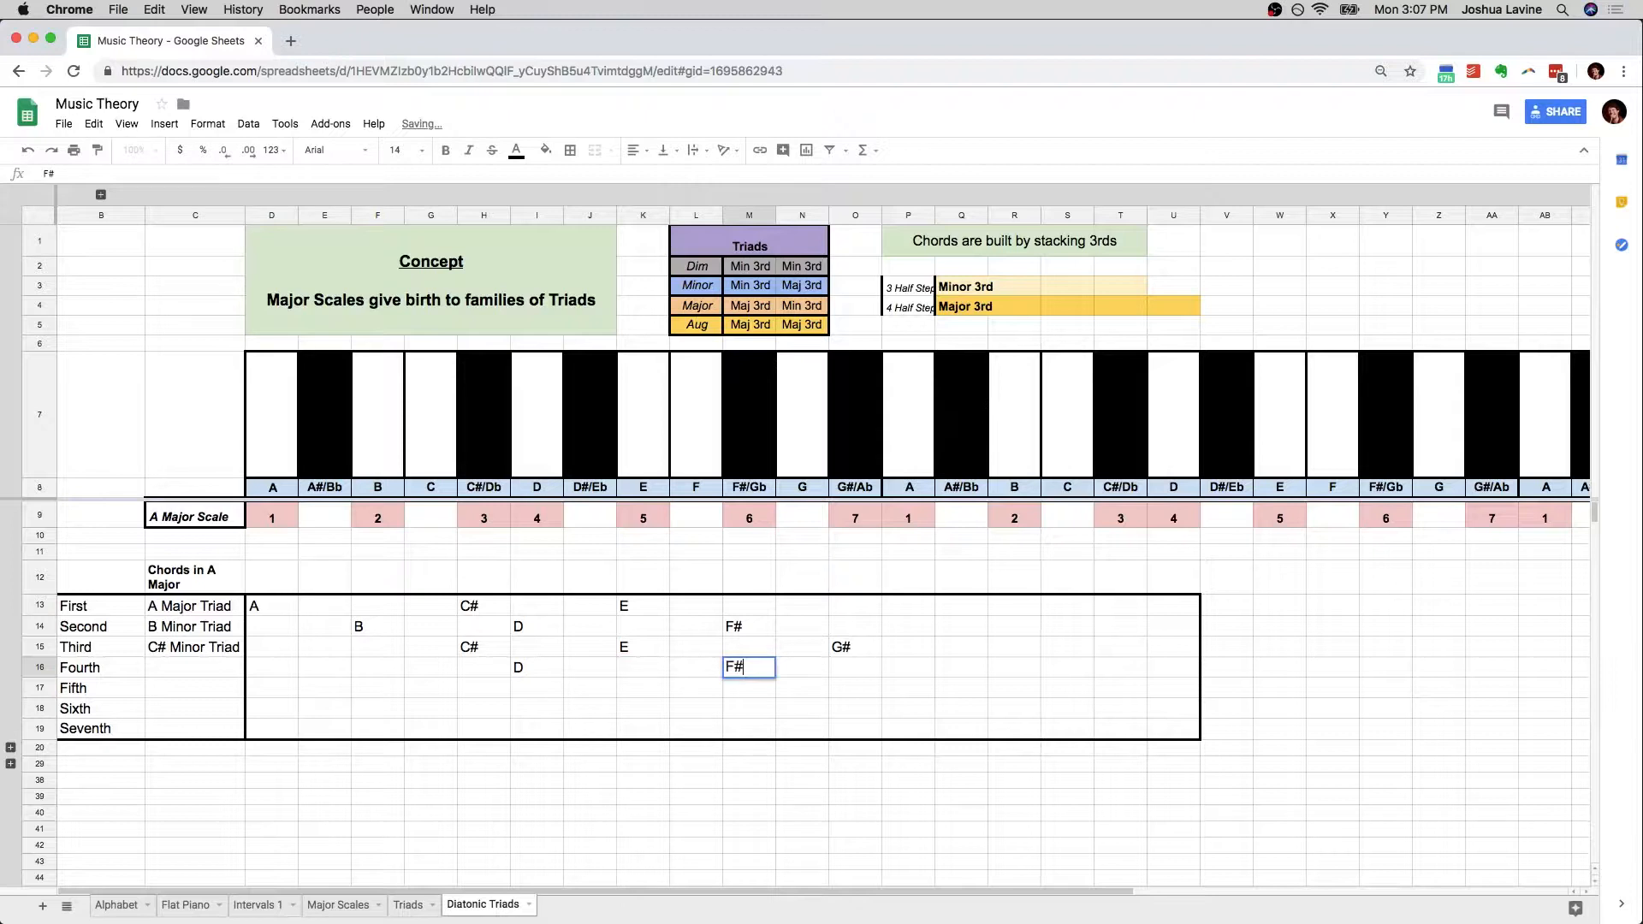
{"action": "key", "text": "Tab"}
{"action": "key", "text": "Tab"}
{"action": "key", "text": "Tab"}
{"action": "type", "text": "A"}
{"action": "key", "text": "Return"}
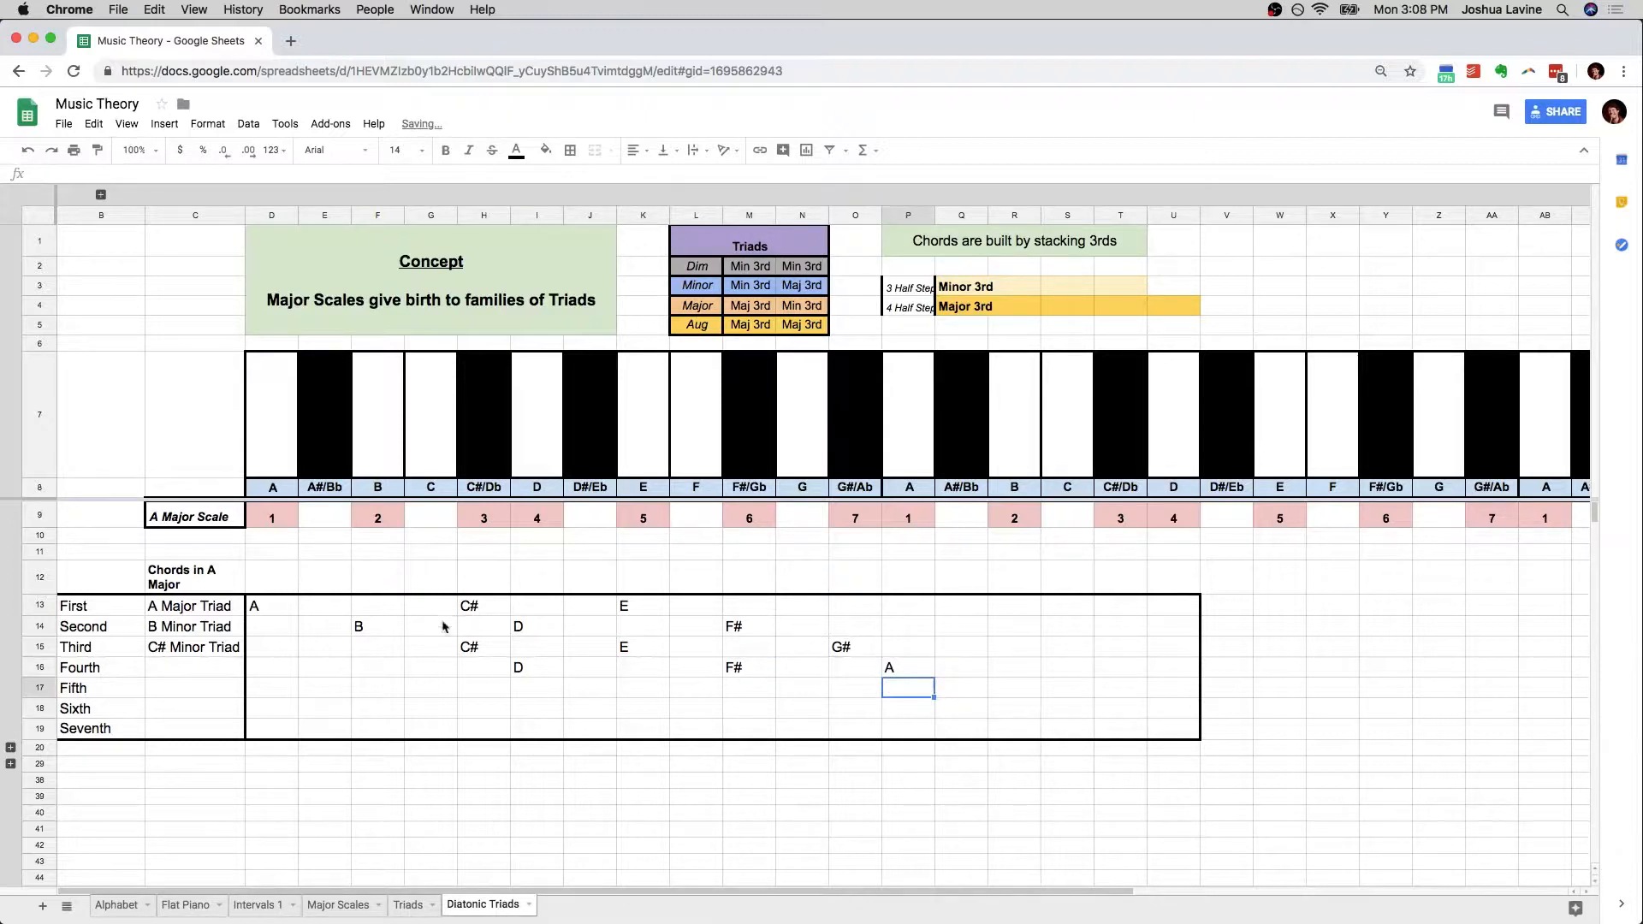
Compare the Fourth chord's intervals with the Major row of the Triads table and enter "D Major Triad" in C16
{"action": "left_click", "coordinate": [539, 670]}
{"action": "left_click", "coordinate": [762, 669], "text": "shift"}
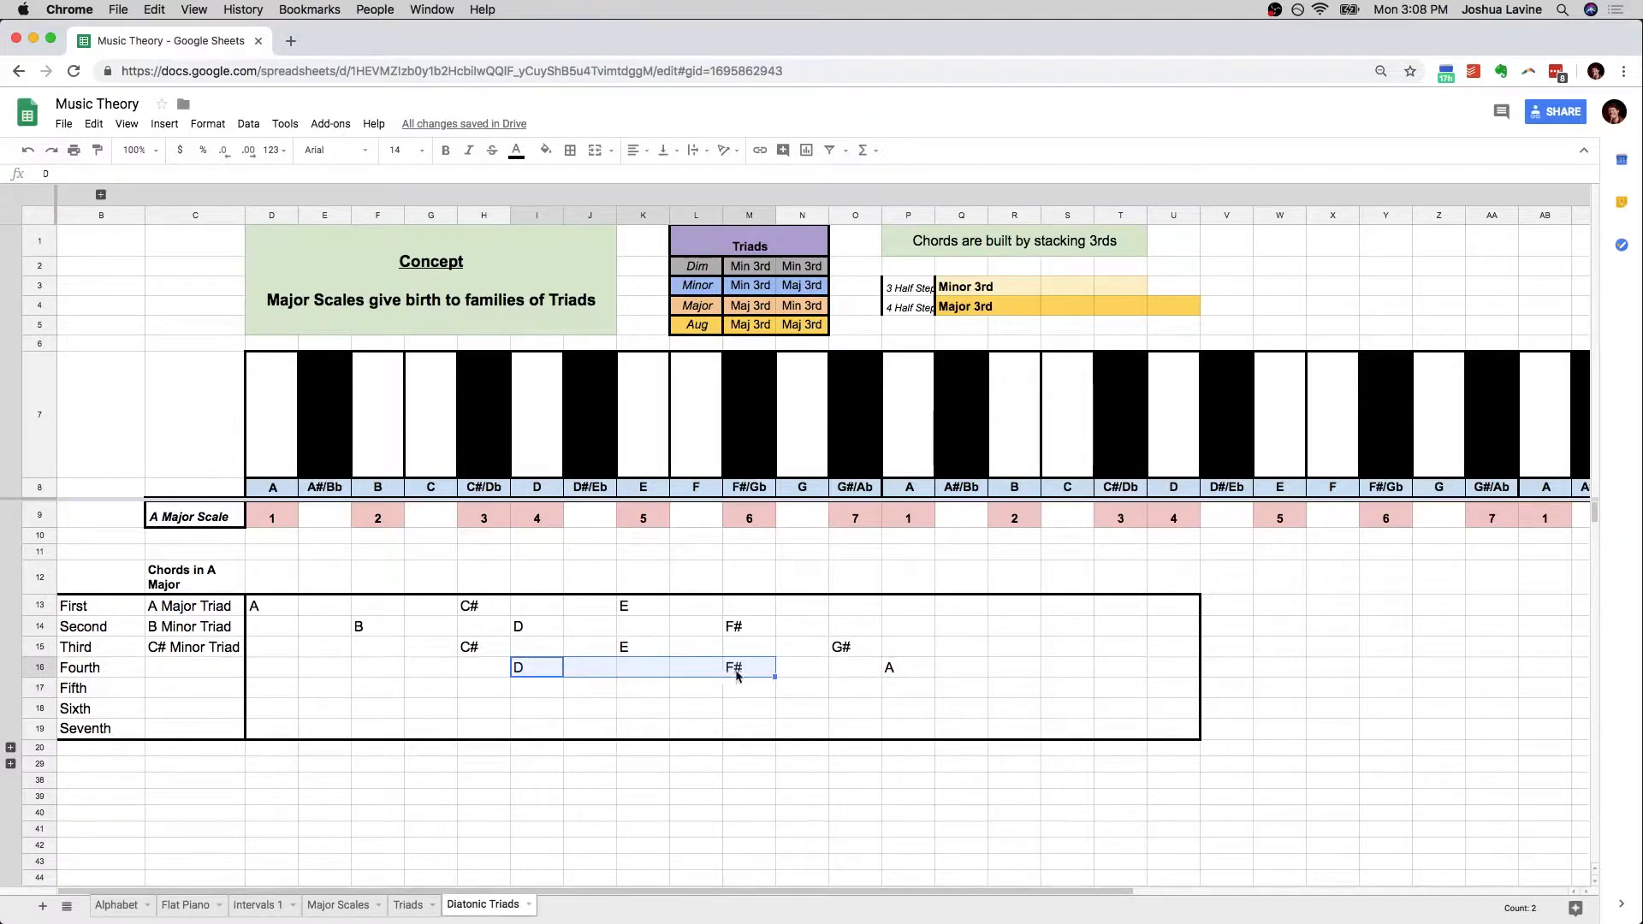
{"action": "left_click", "coordinate": [736, 672]}
{"action": "left_click", "coordinate": [890, 672], "text": "shift"}
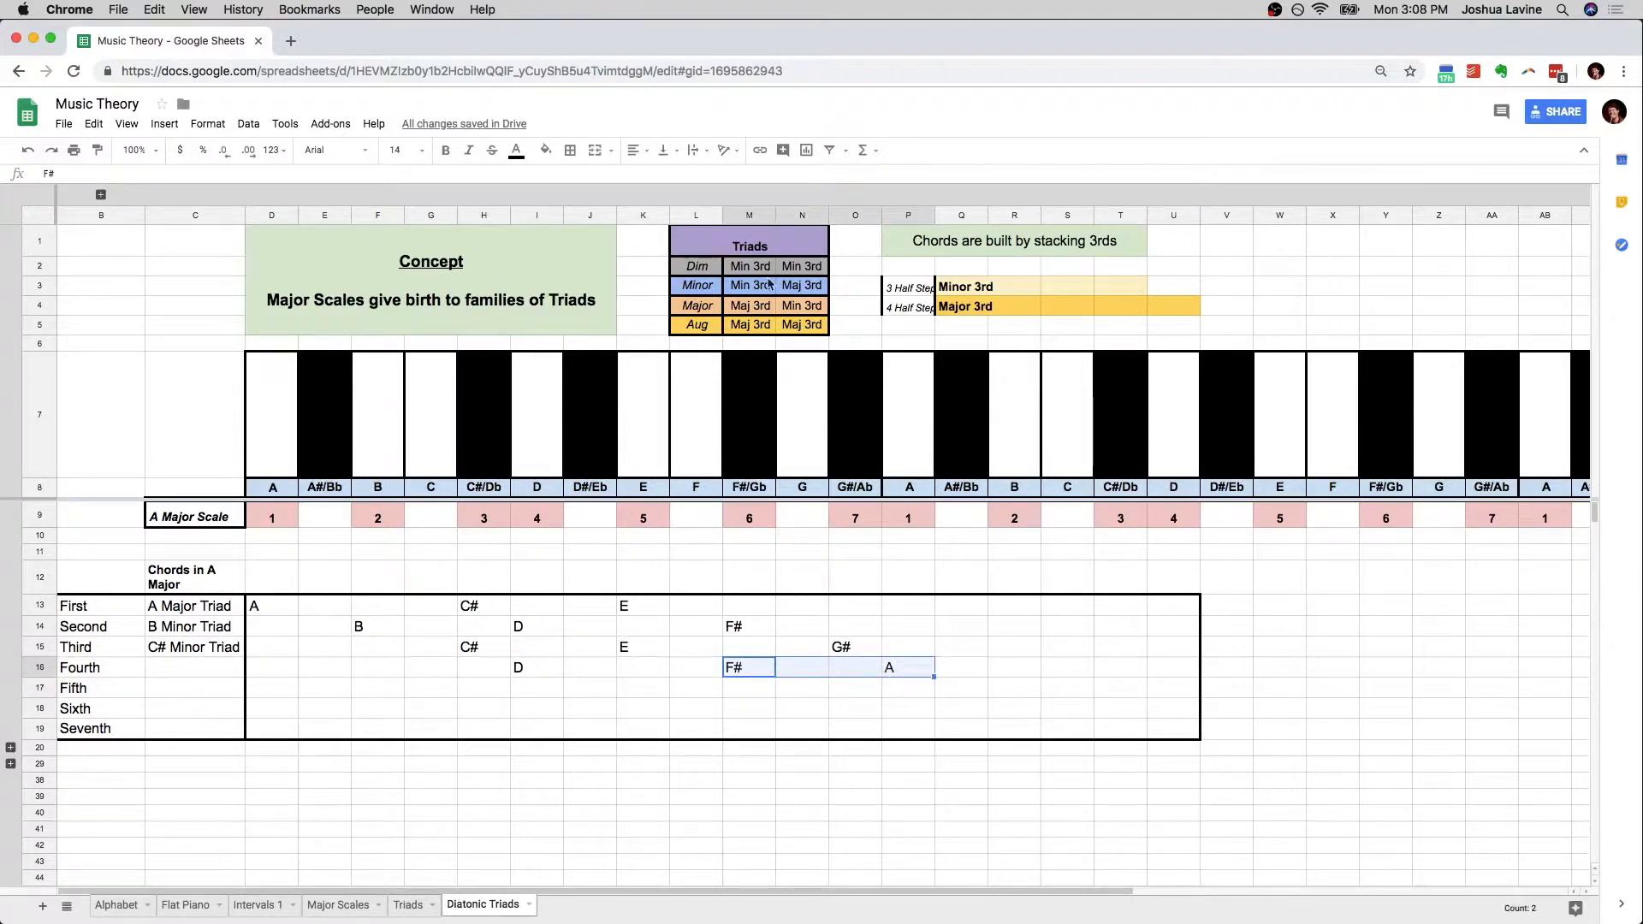
{"action": "left_click", "coordinate": [794, 308]}
{"action": "left_click", "coordinate": [715, 314]}
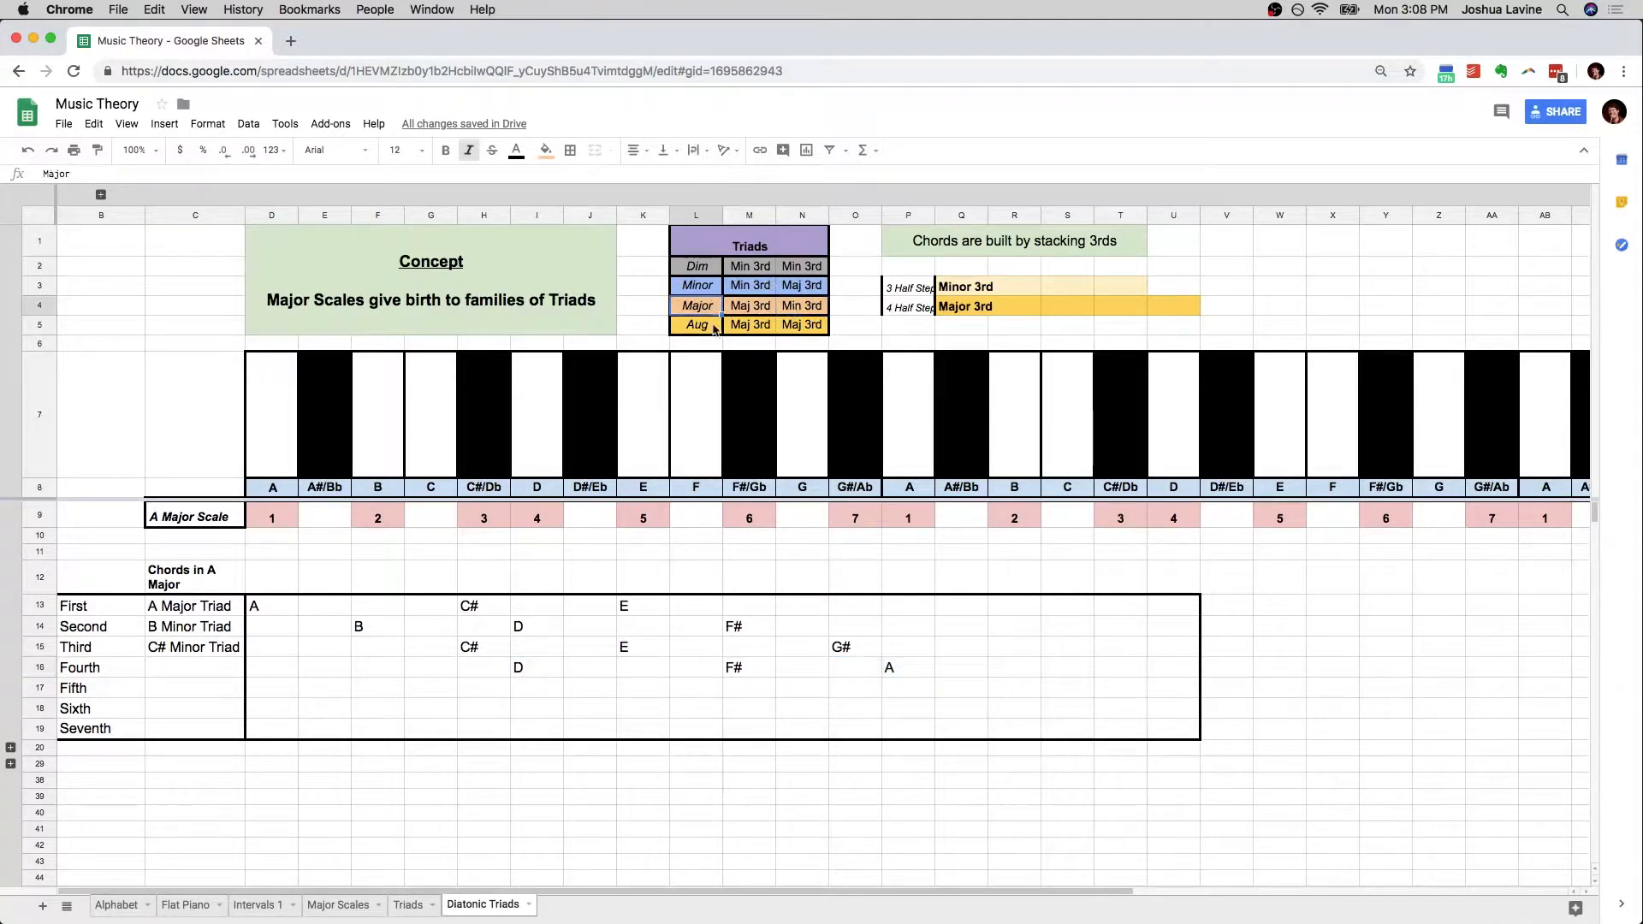
{"action": "left_click", "coordinate": [179, 671]}
{"action": "type", "text": "D "}
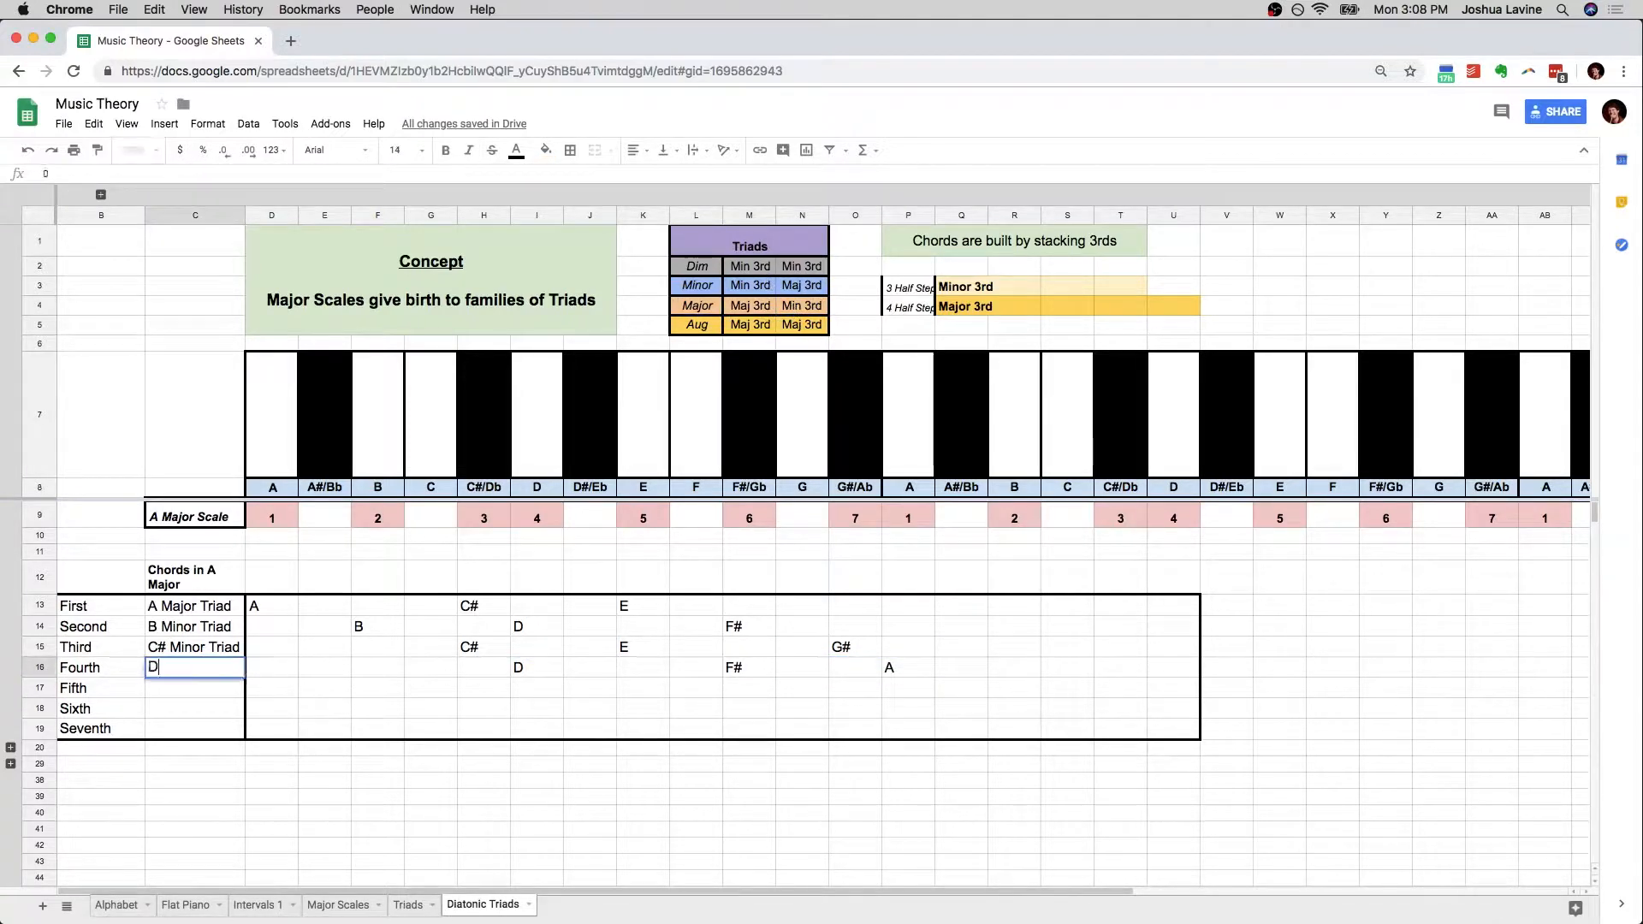
{"action": "type", "text": "J"}
{"action": "type", "text": "or Triad"}
{"action": "key", "text": "Return"}
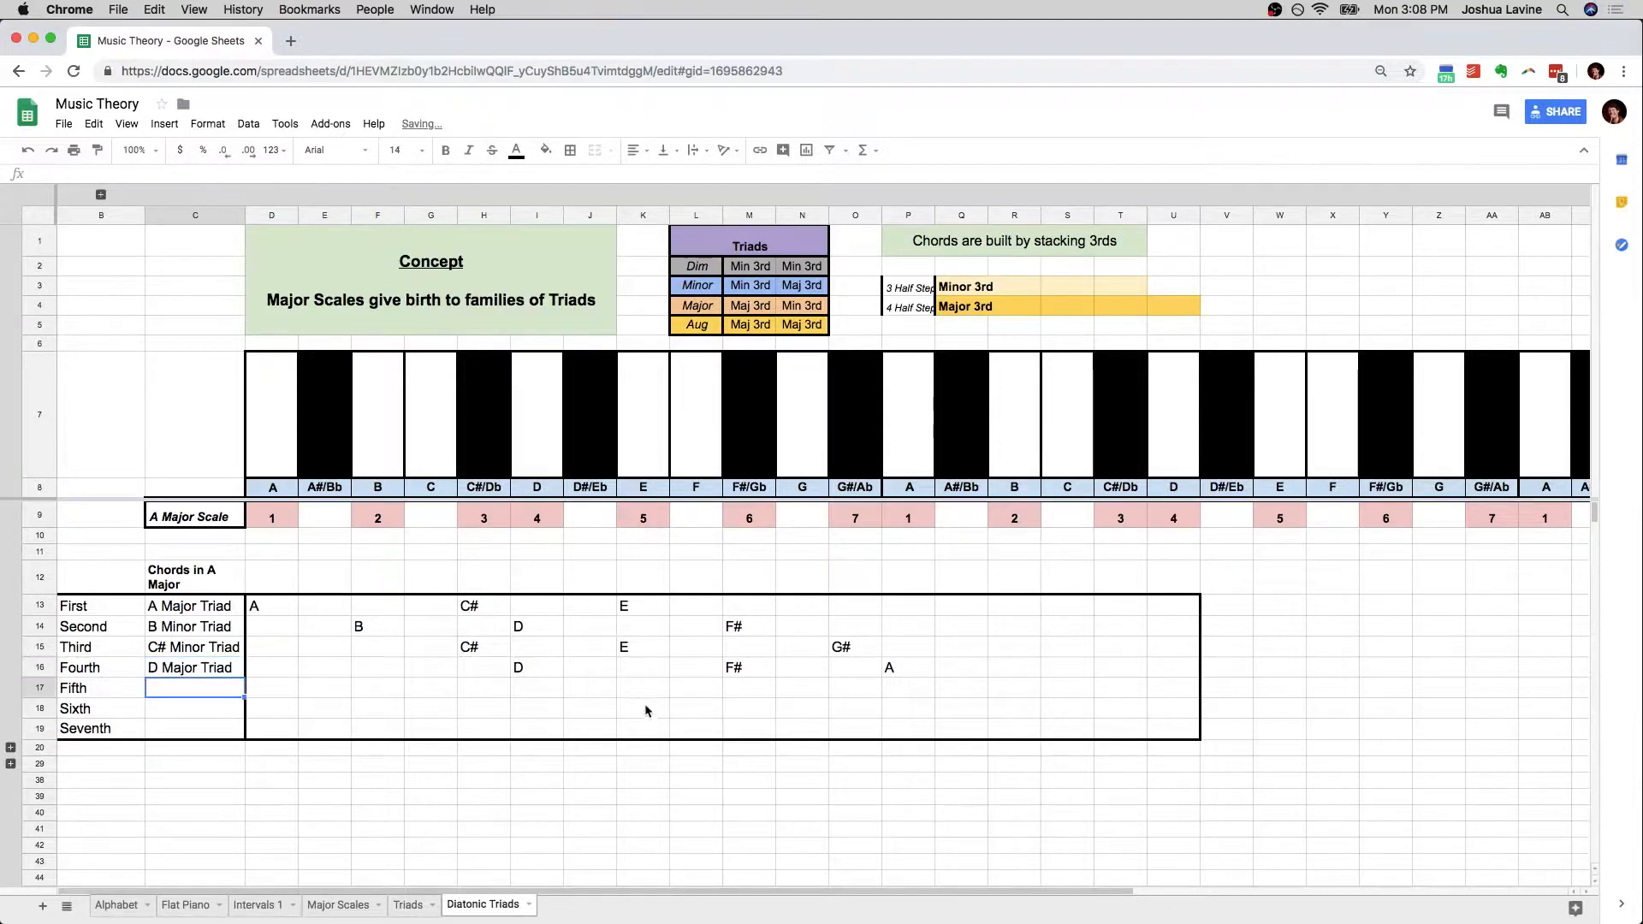
Build the Fifth chord from the scale's fifth degree by entering E in K17, G# in O17 and B in R17
{"action": "left_click", "coordinate": [631, 524]}
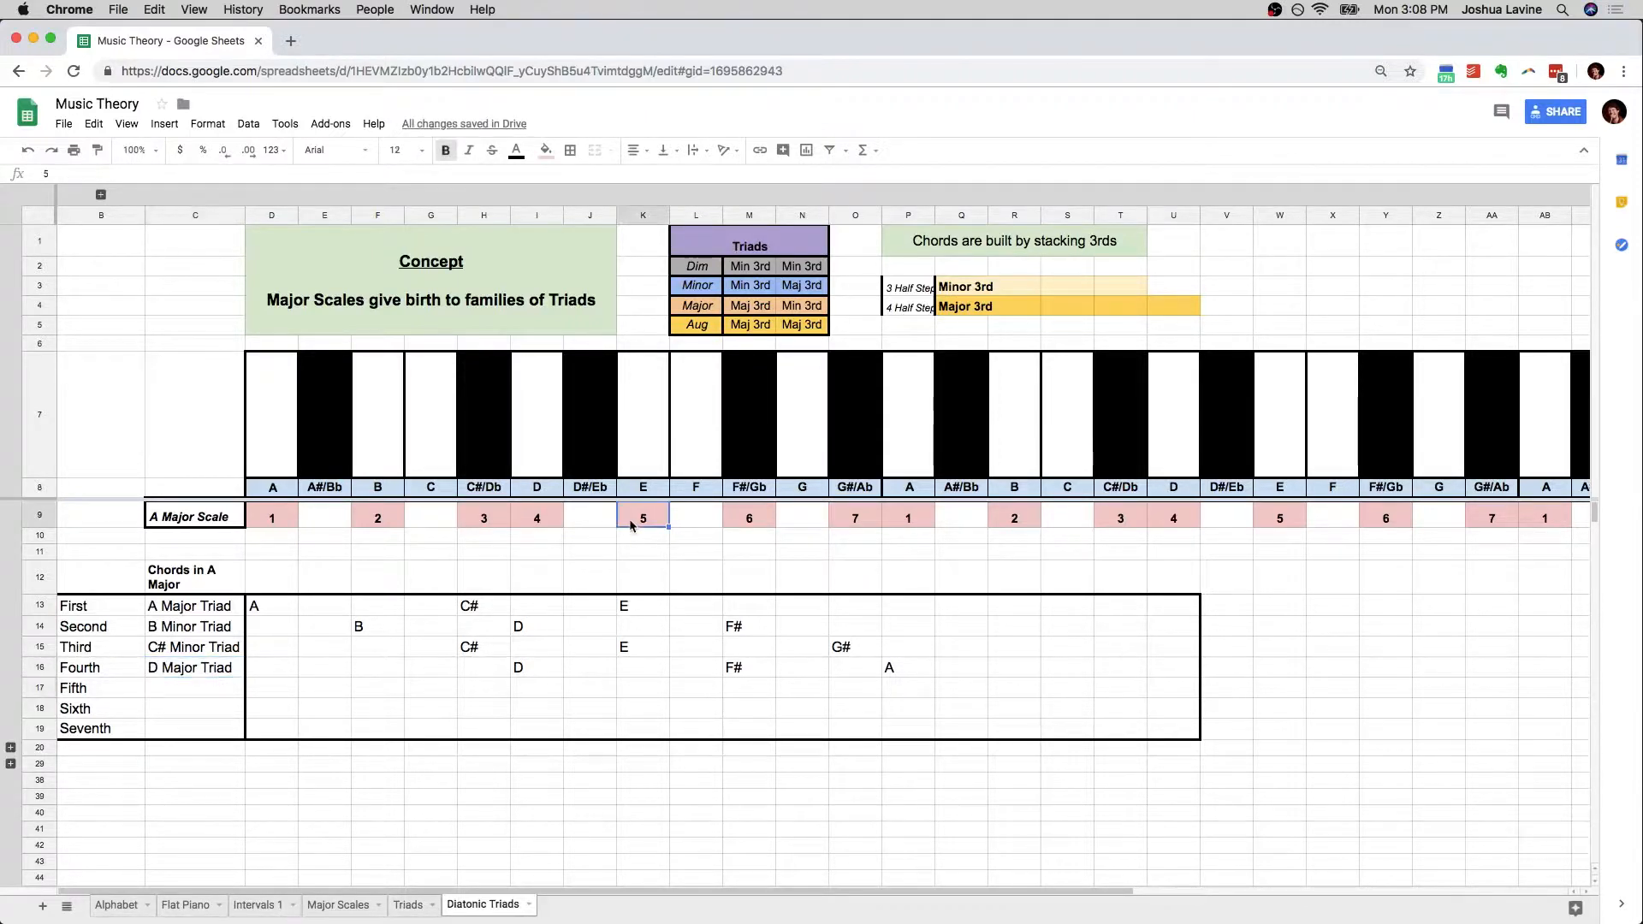
{"action": "left_click", "coordinate": [631, 688]}
{"action": "type", "text": "E"}
{"action": "key", "text": "Right"}
{"action": "key", "text": "Right"}
{"action": "key", "text": "Right"}
{"action": "key", "text": "Right"}
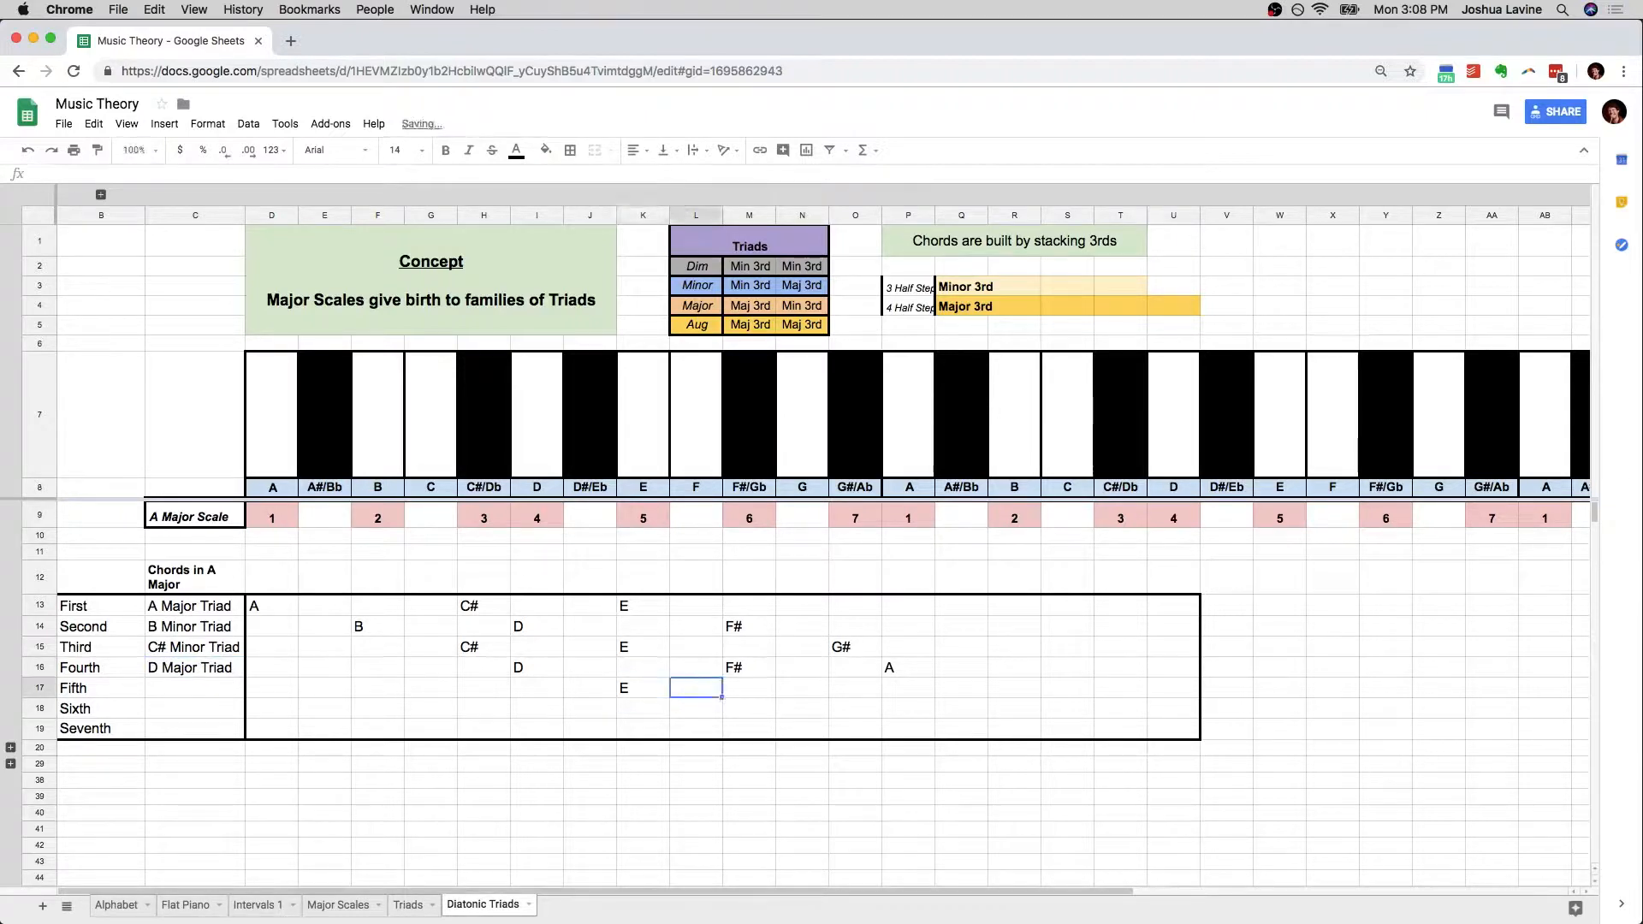
{"action": "type", "text": "G#"}
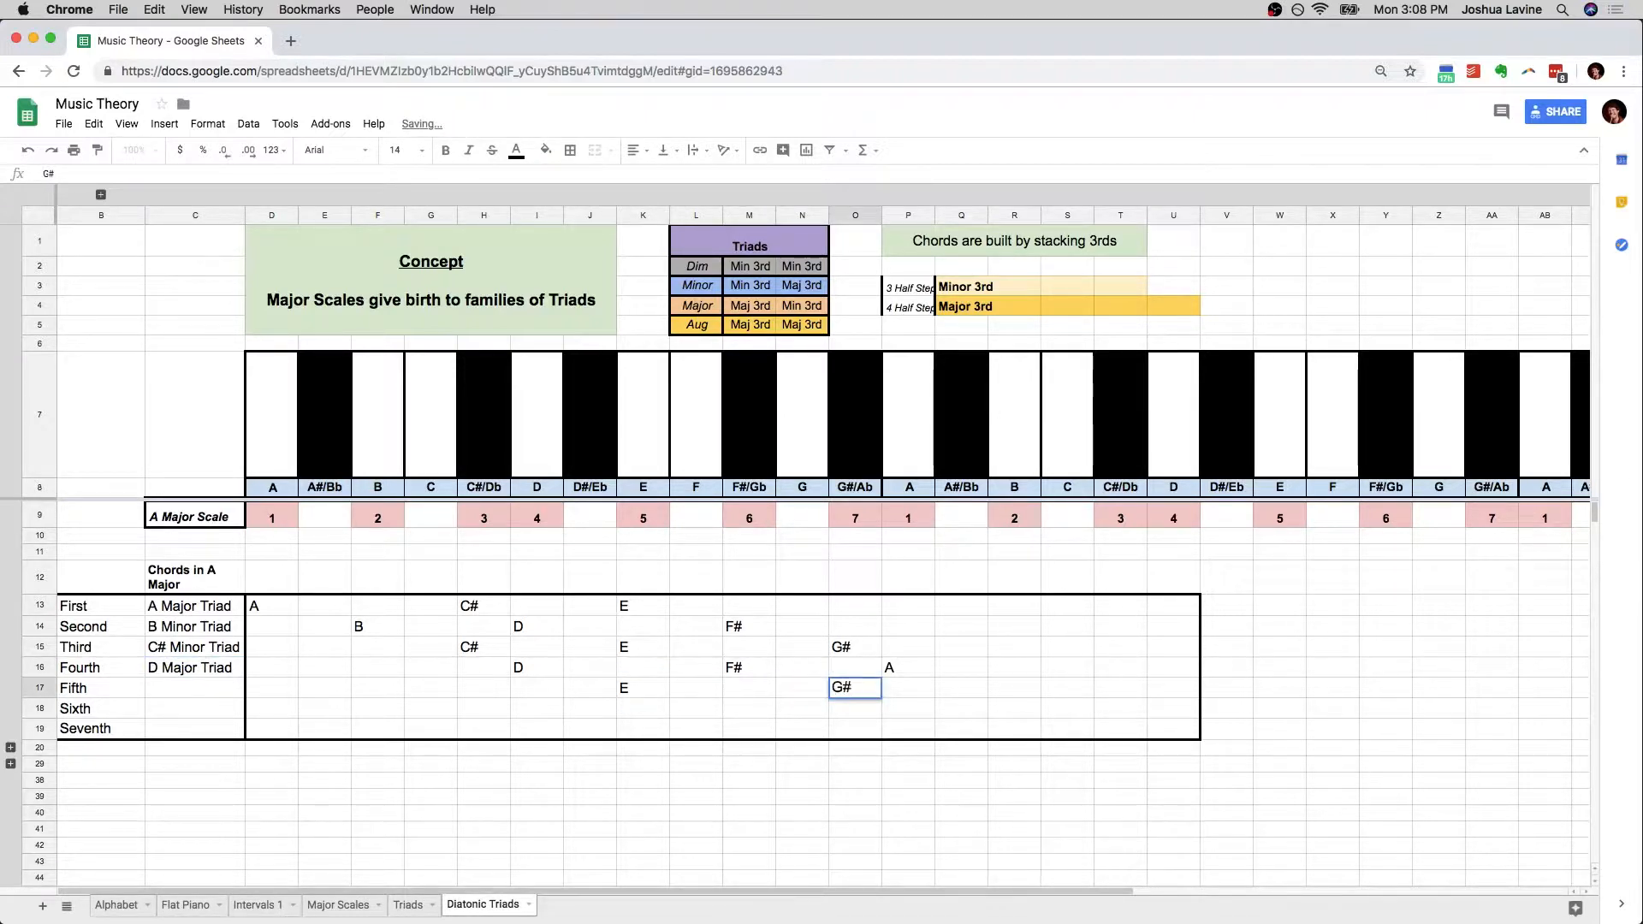
{"action": "key", "text": "Right"}
{"action": "key", "text": "Right"}
{"action": "key", "text": "Right"}
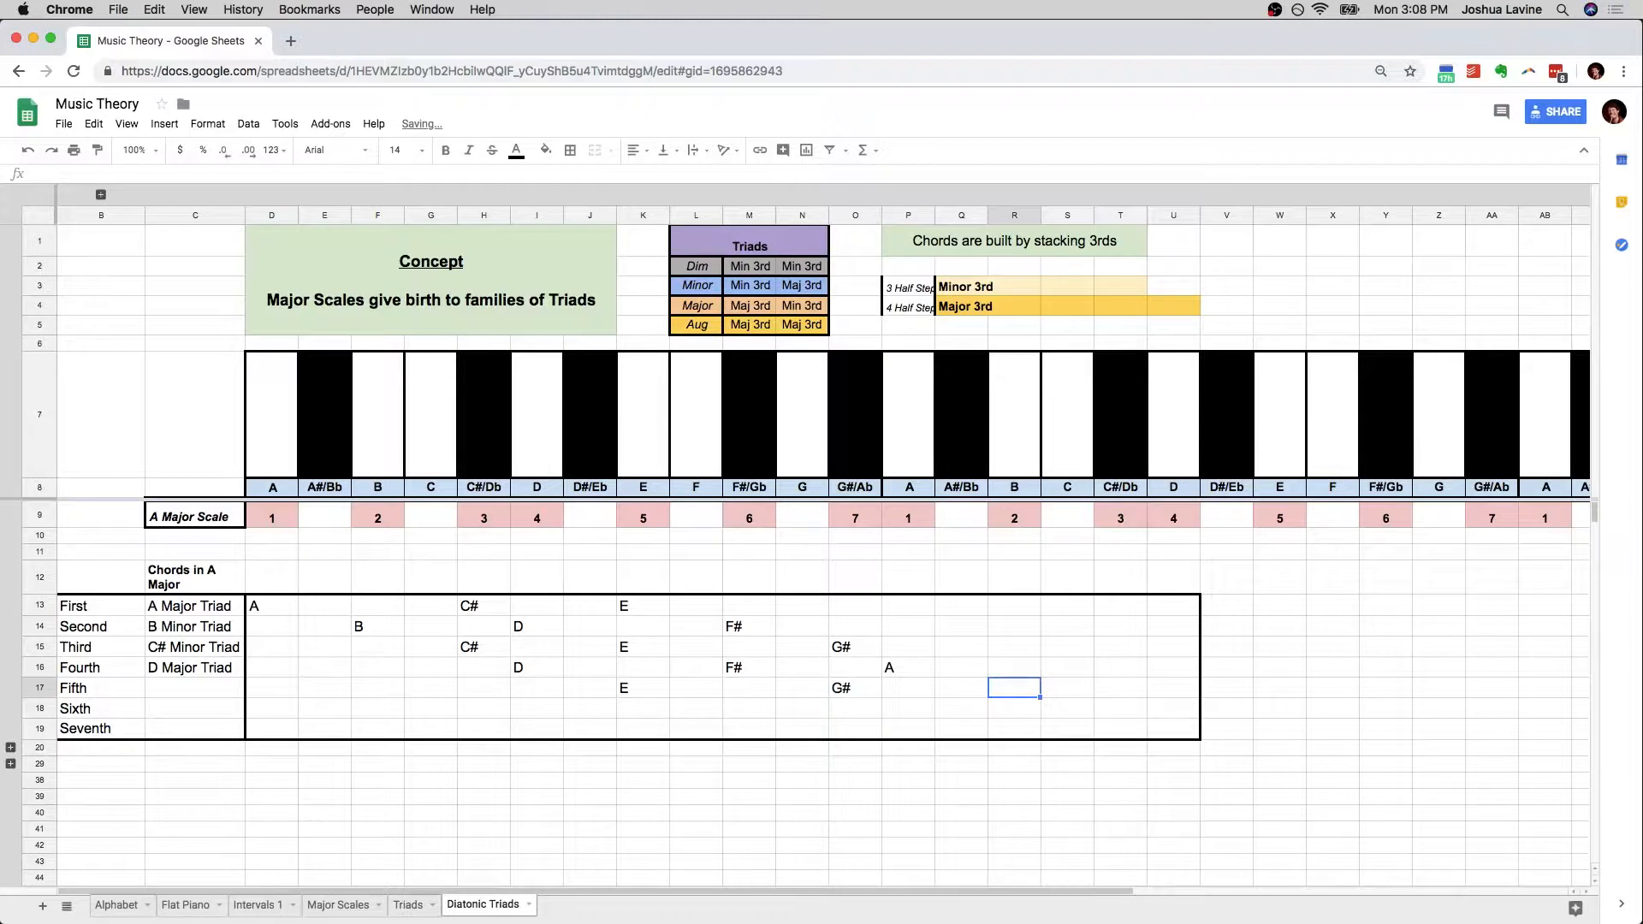
{"action": "type", "text": "B"}
Examine the intervals from E to G# and from G# to B in the Fifth chord's row
{"action": "left_click", "coordinate": [658, 692]}
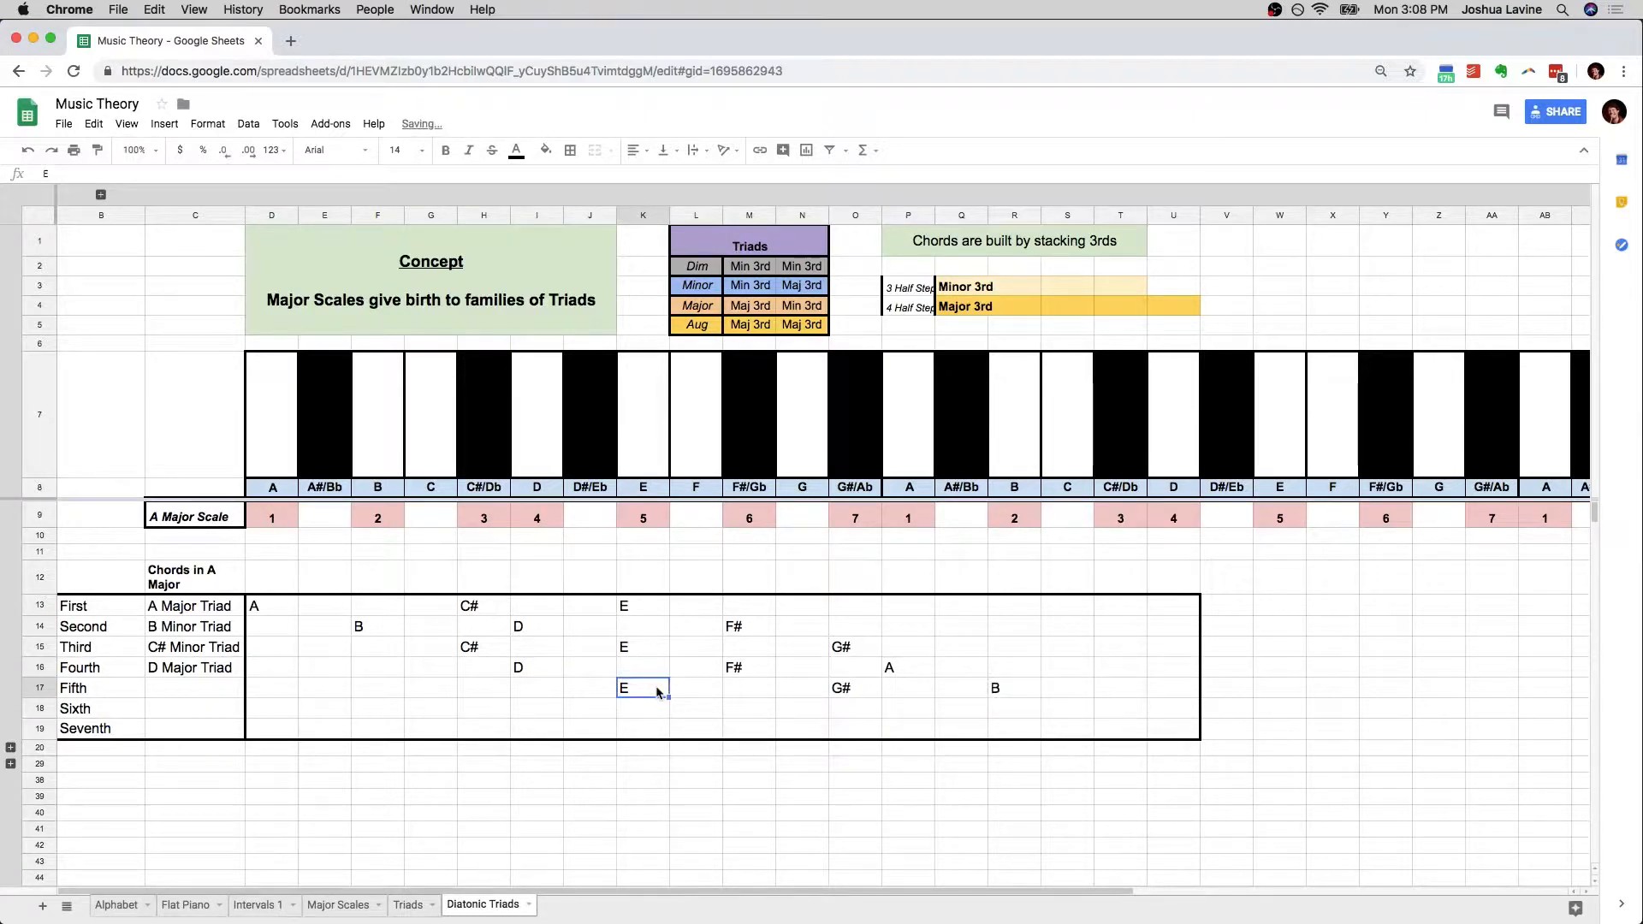
{"action": "left_click", "coordinate": [862, 693], "text": "shift"}
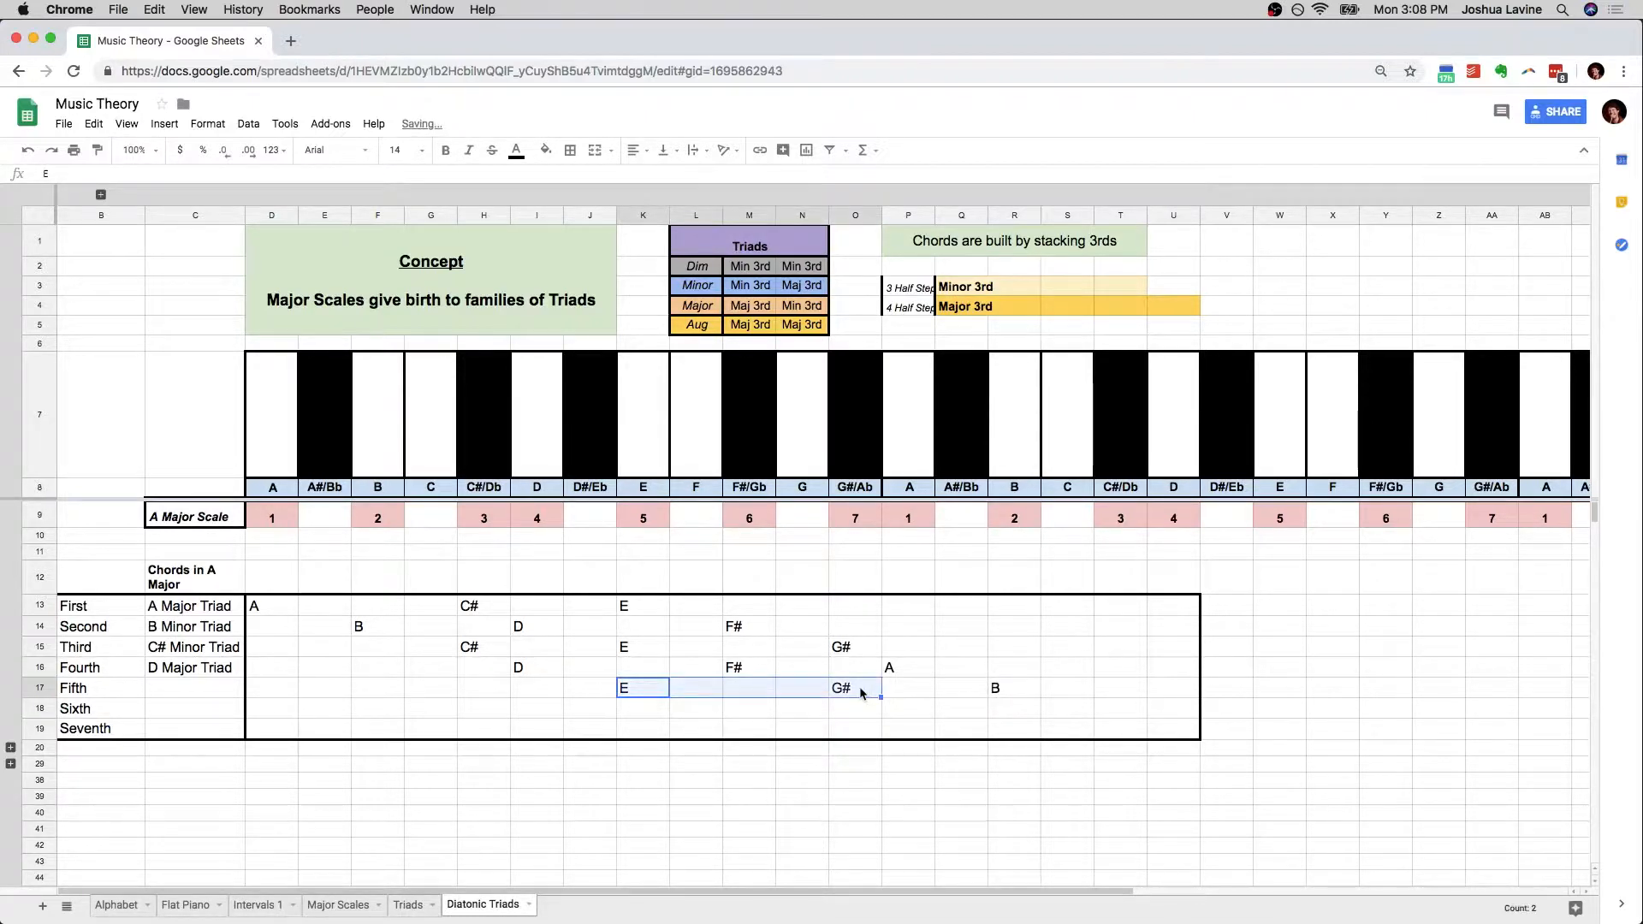
{"action": "left_click", "coordinate": [644, 695]}
{"action": "key", "text": "Right"}
{"action": "key", "text": "Right"}
{"action": "key", "text": "Right"}
{"action": "key", "text": "Right"}
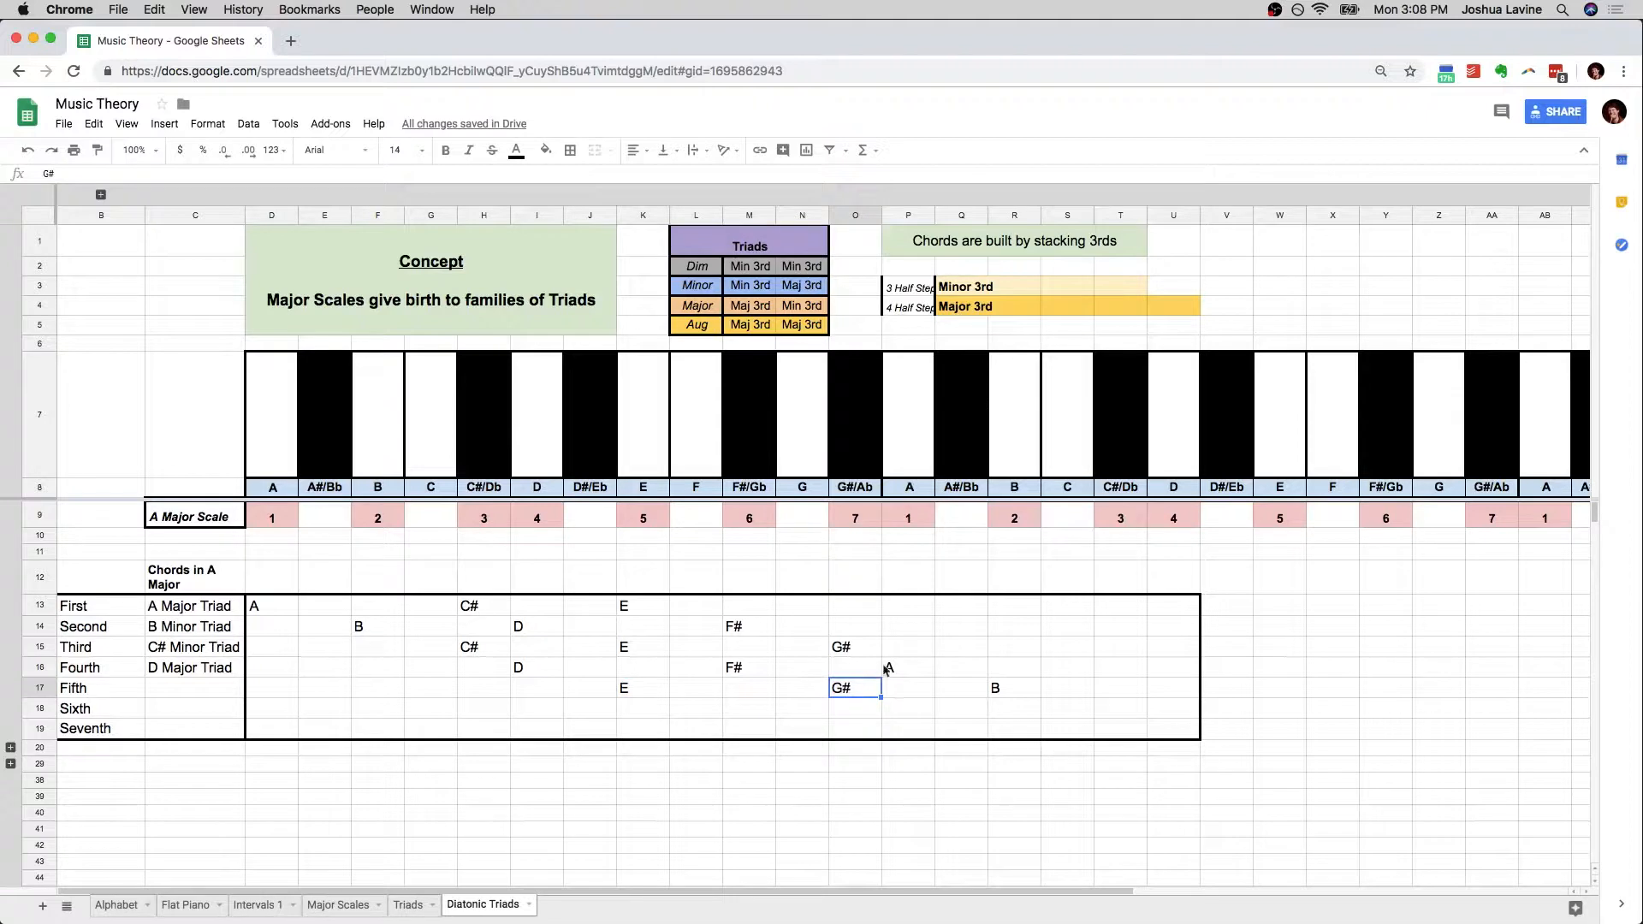
{"action": "key", "text": "Right"}
{"action": "key", "text": "Right"}
{"action": "key", "text": "Right"}
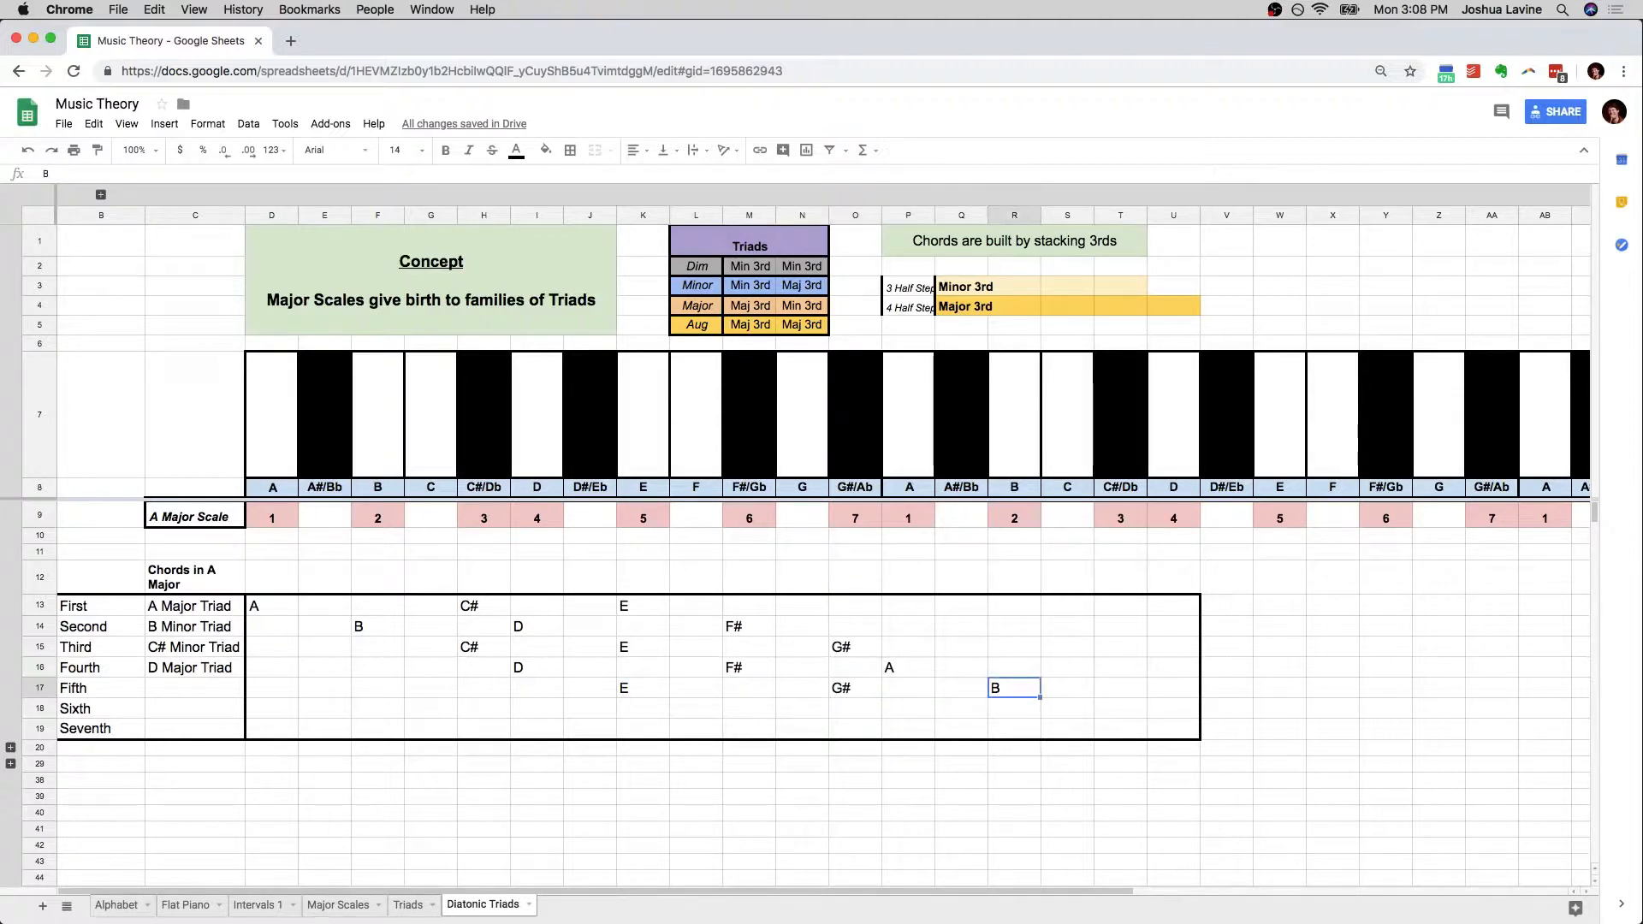
Match the Fifth chord to the Major row of the Triads table and enter "E Major Triad" in C17
{"action": "left_click_drag", "start_coordinate": [643, 691], "coordinate": [828, 692]}
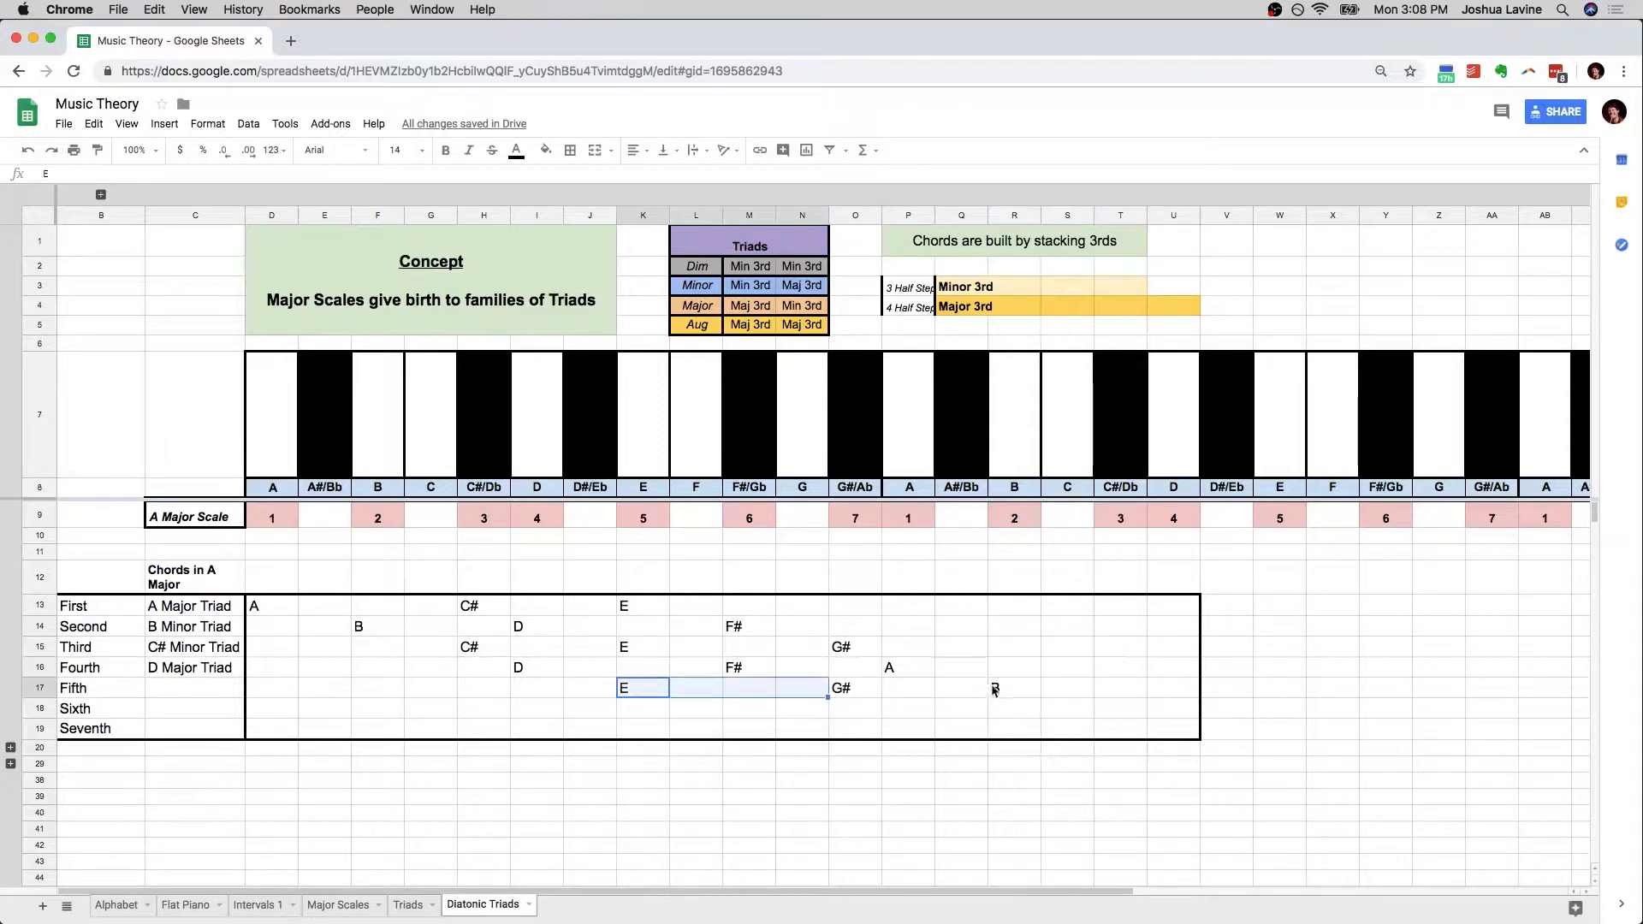
{"action": "left_click", "coordinate": [750, 314]}
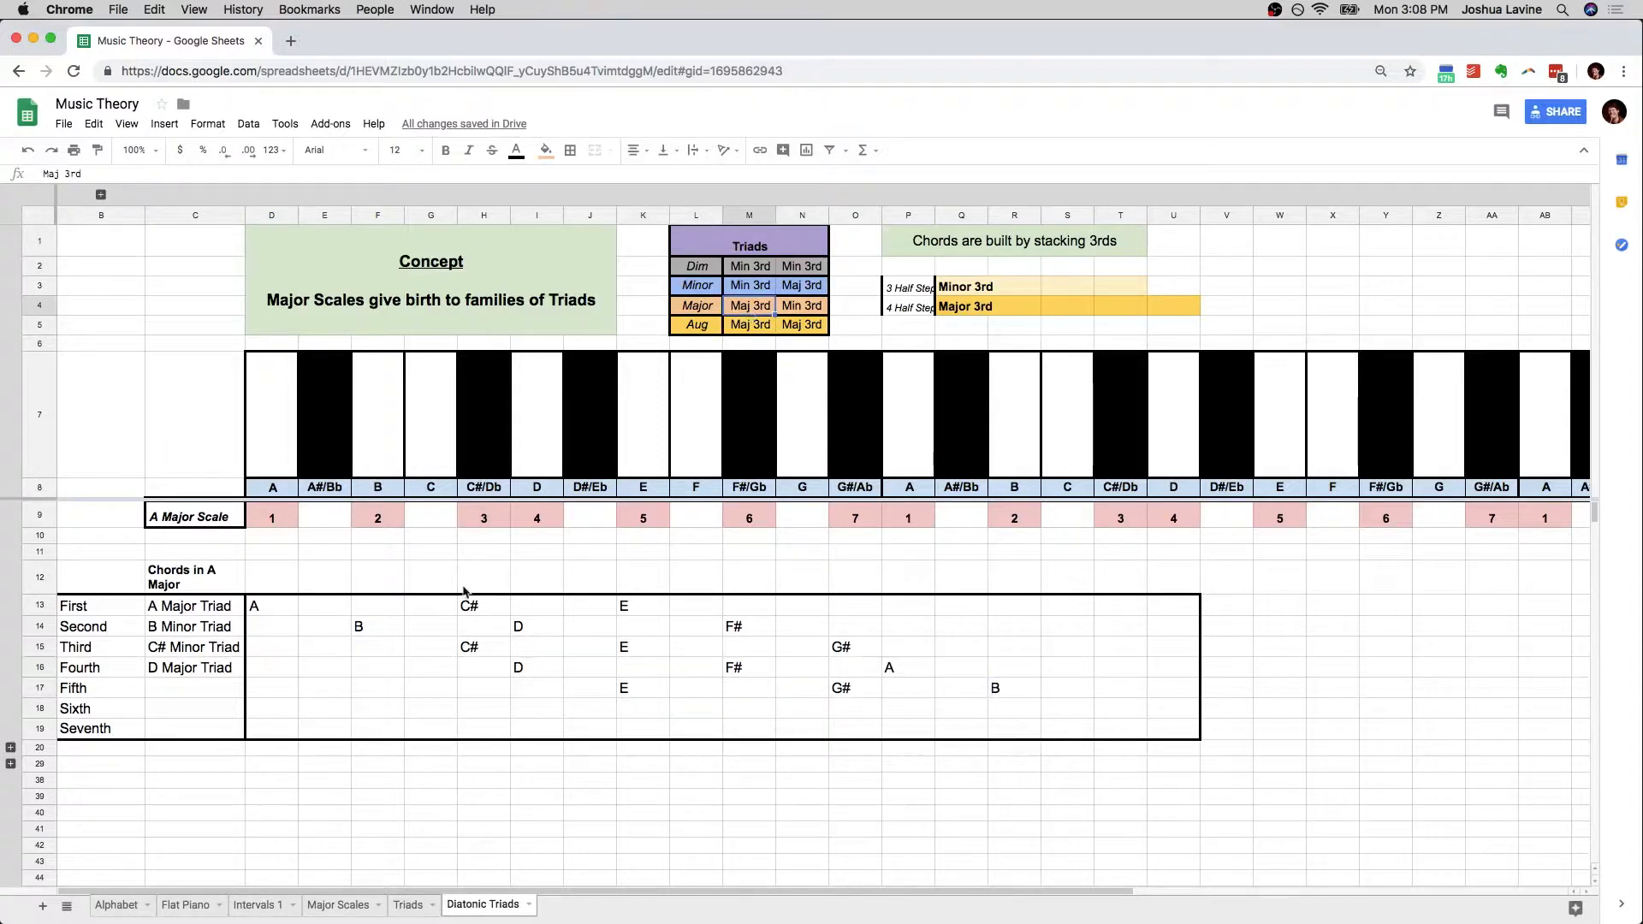
{"action": "left_click", "coordinate": [171, 692]}
{"action": "type", "text": "E Major Triad"}
{"action": "key", "text": "Return"}
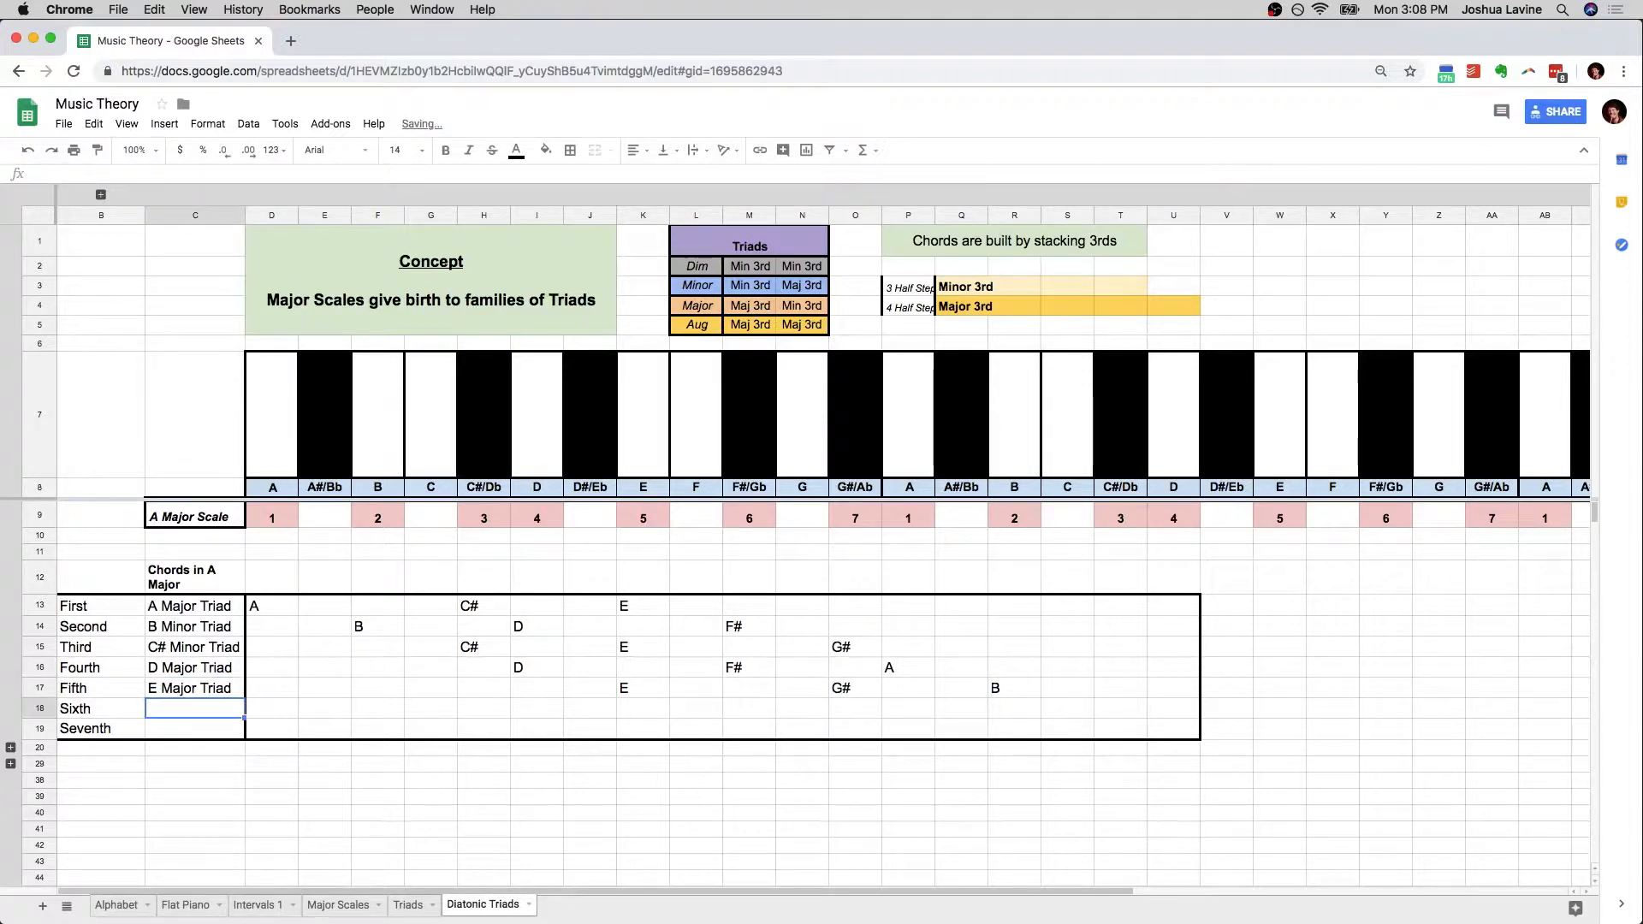
Select M18, below the sixth degree of the A Major Scale, as the root cell of the Sixth chord
{"action": "left_click", "coordinate": [731, 708]}
{"action": "scroll", "coordinate": [770, 475], "scroll_direction": "up", "scroll_amount": 3}
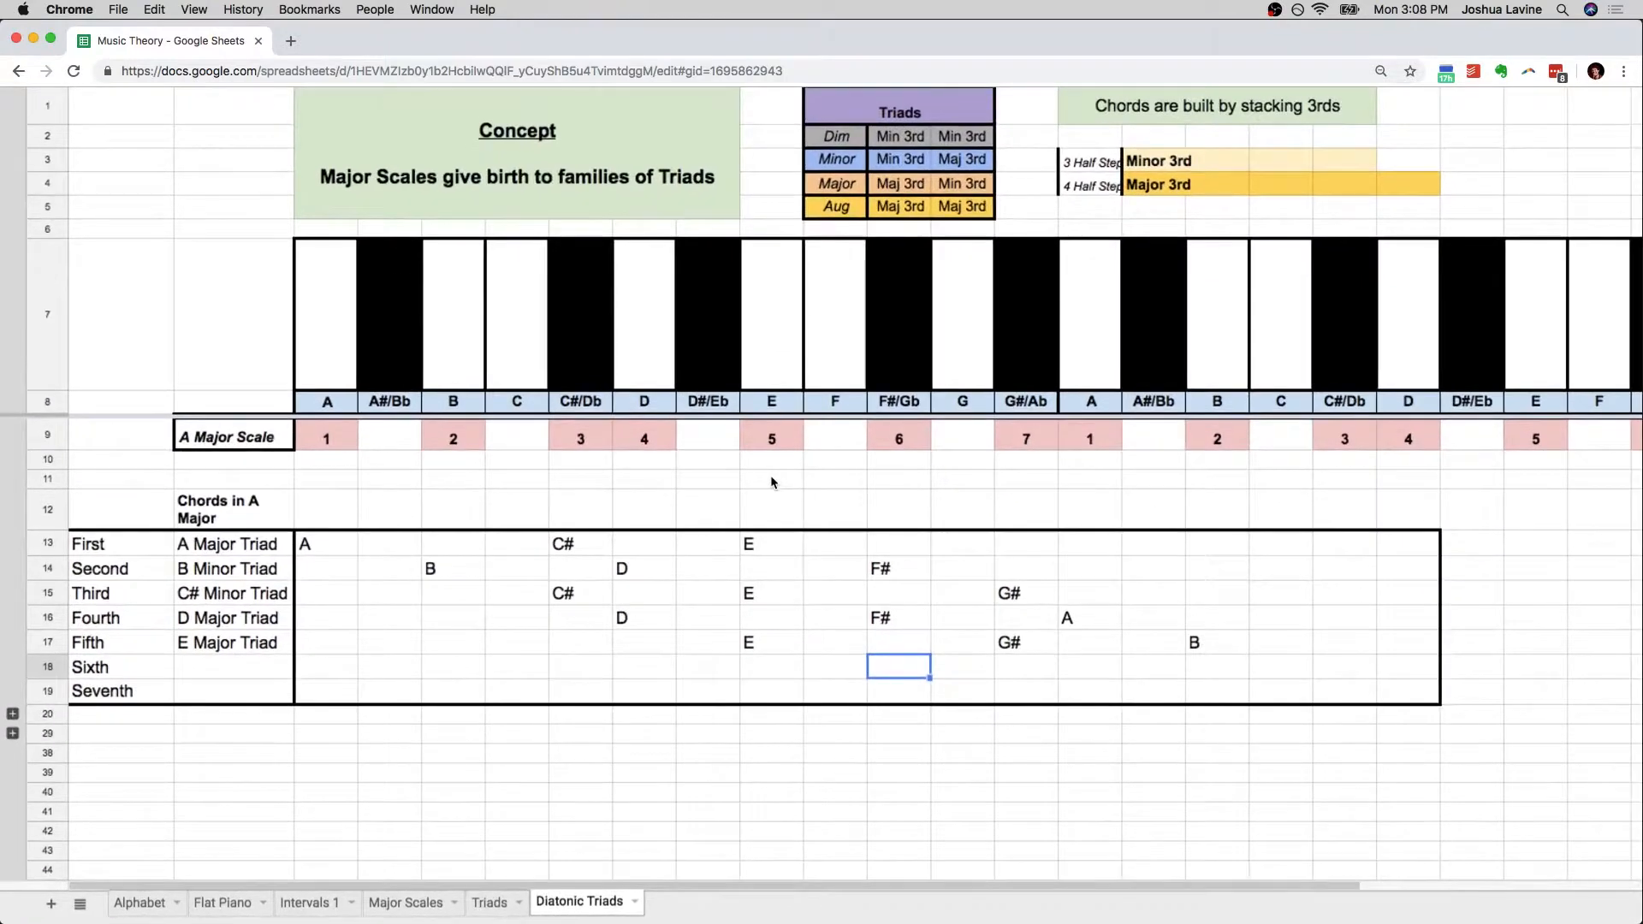